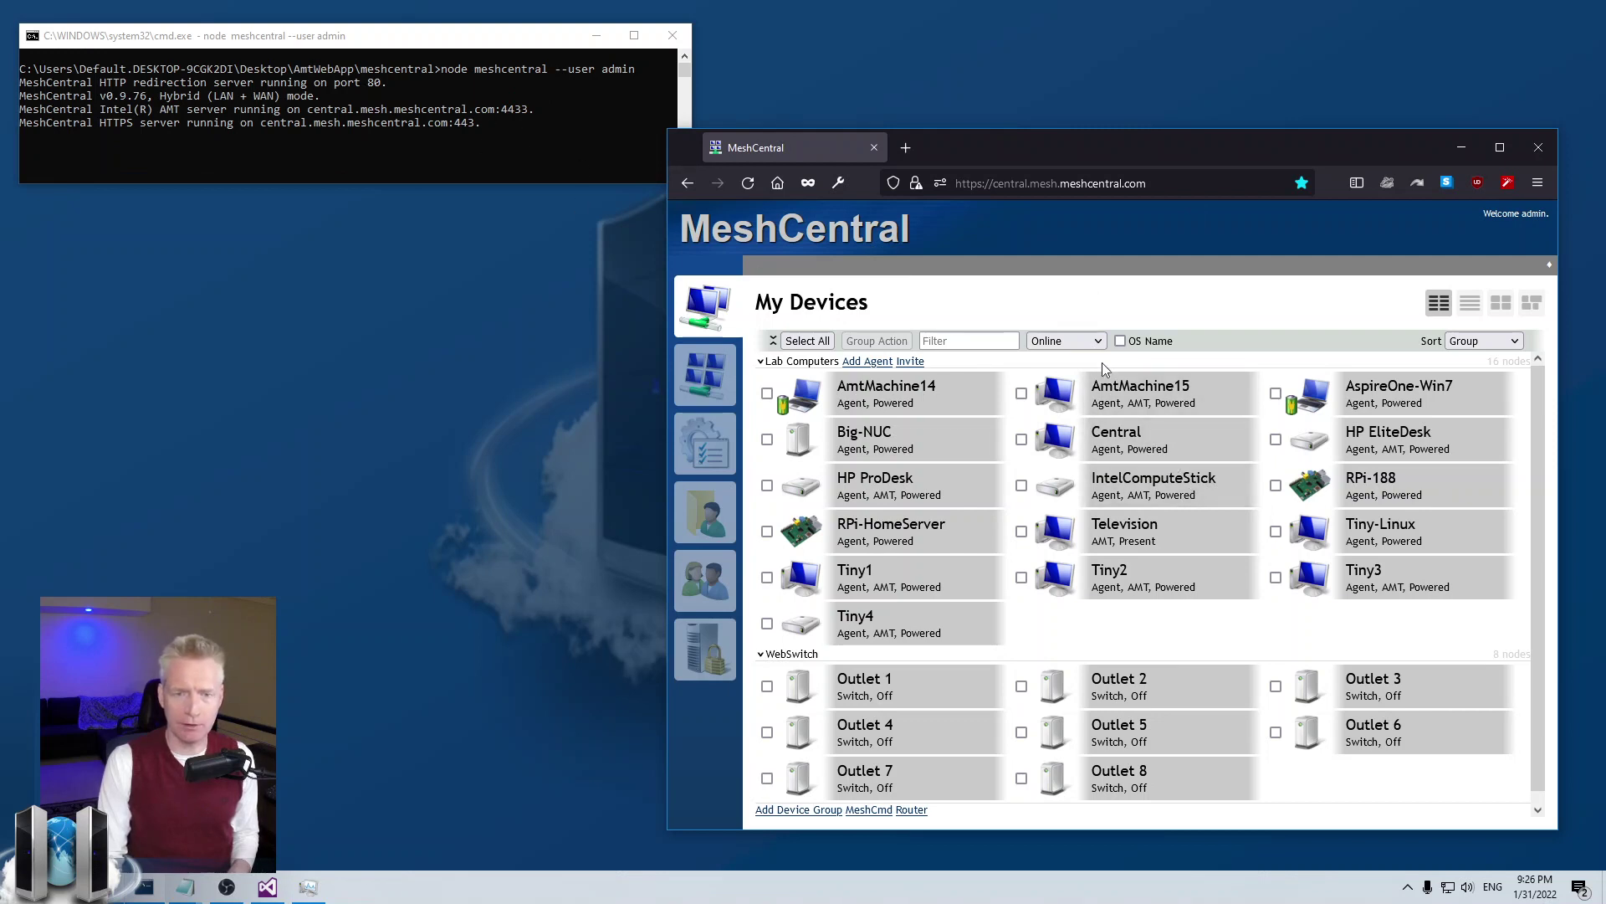
View the general details of the Central device and return to the device list.
click(1147, 453)
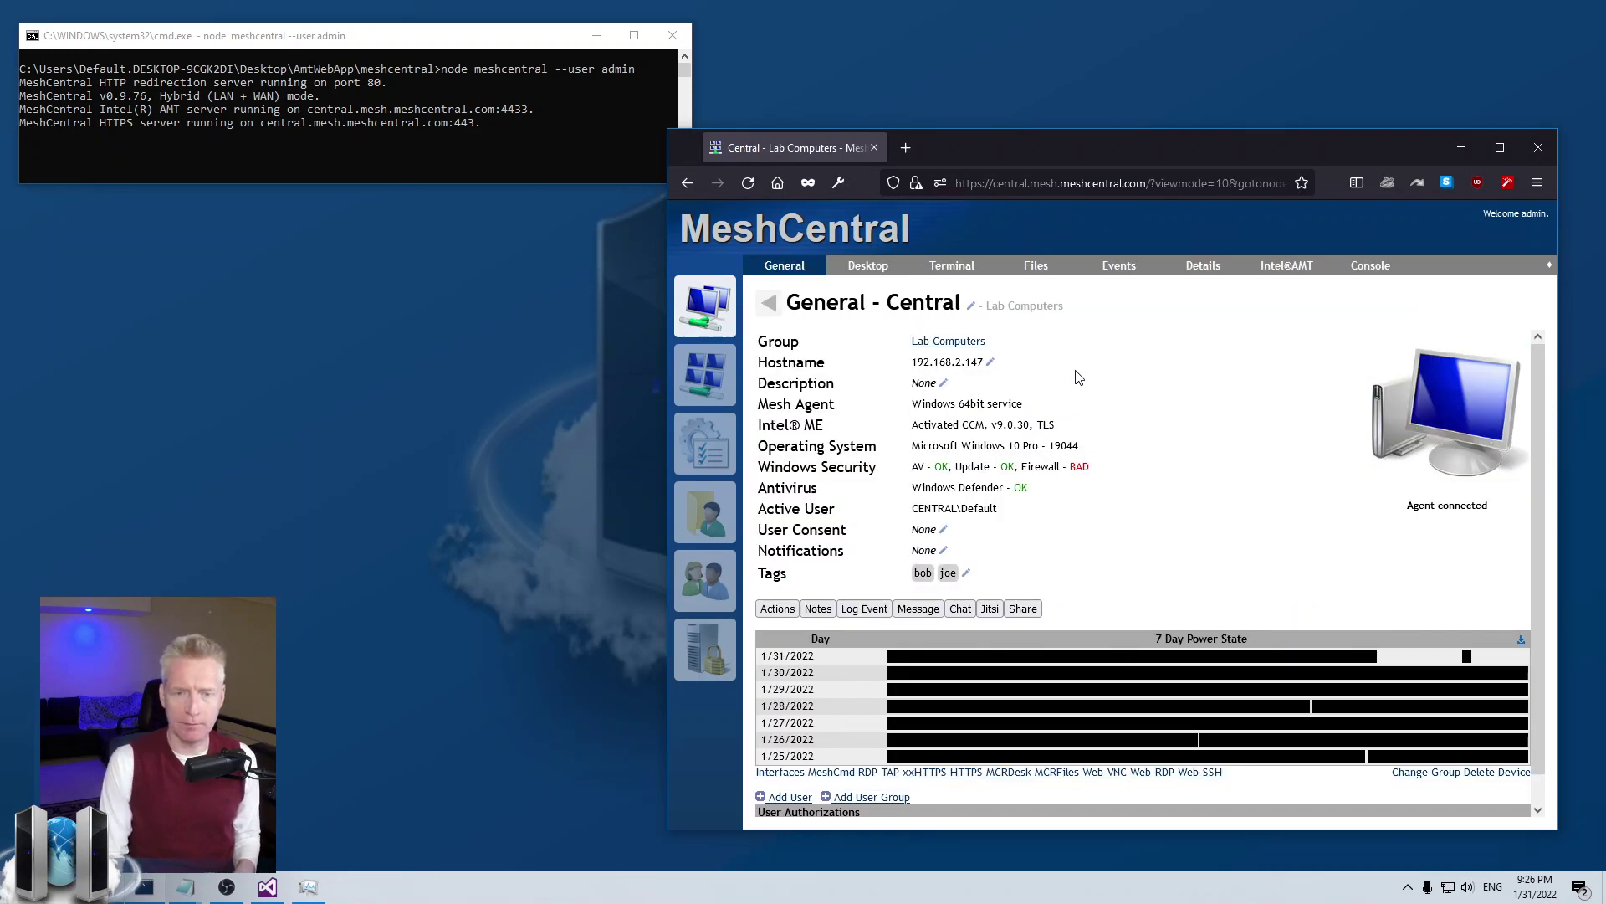
click(767, 304)
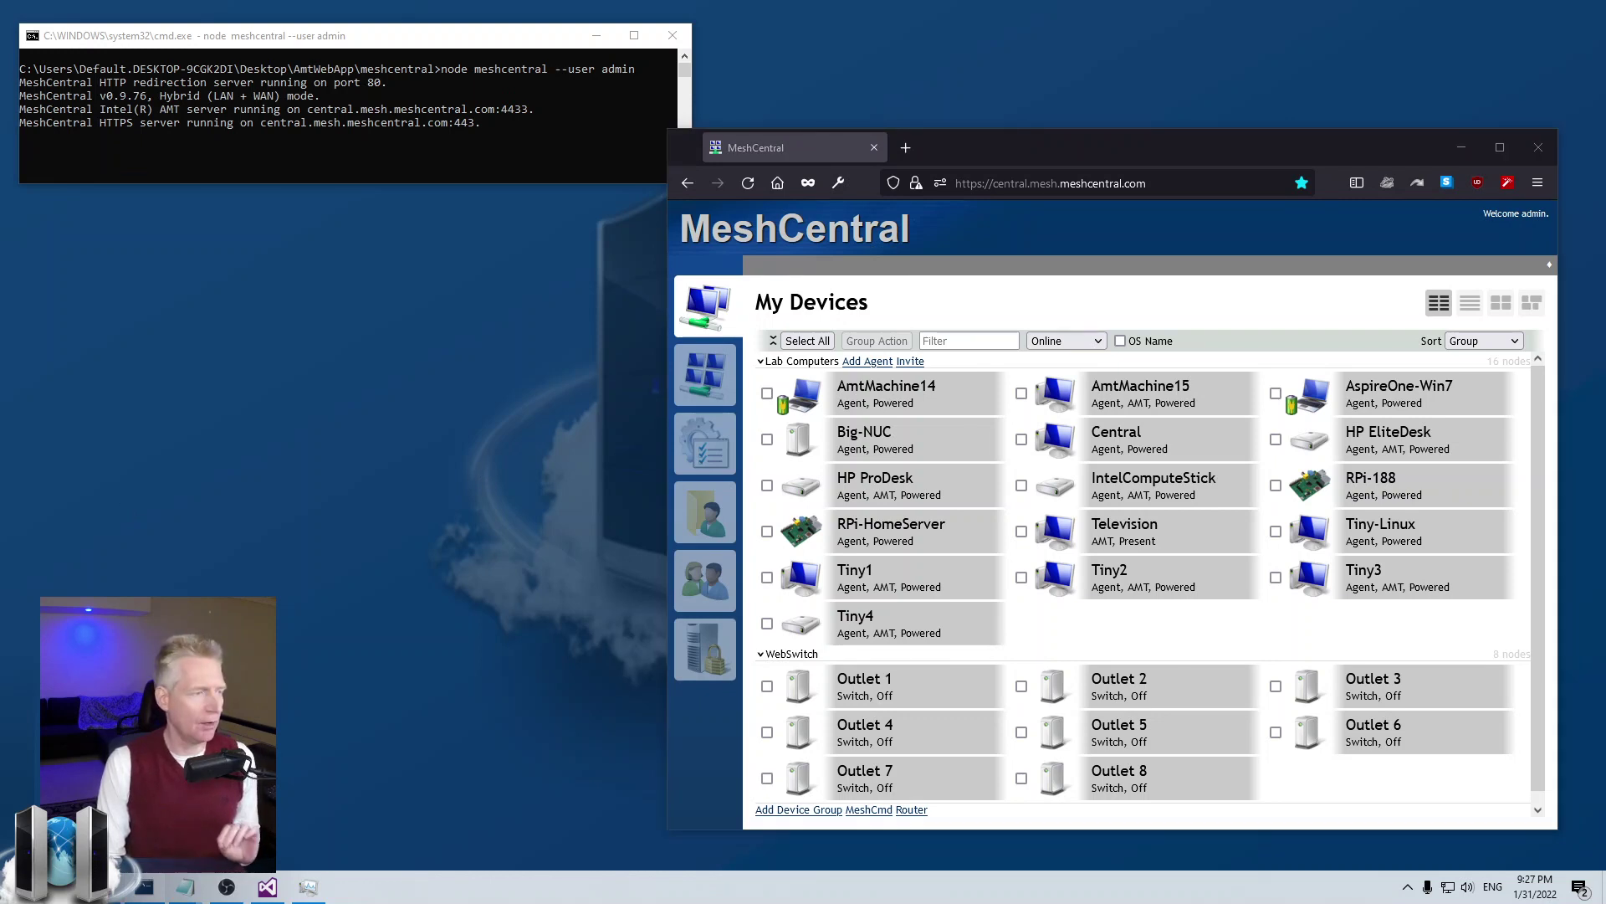
Bring up the Mesh Agent program folder and look over the MeshAgent.exe and MeshAgent.msh files.
drag(365, 328, 429, 370)
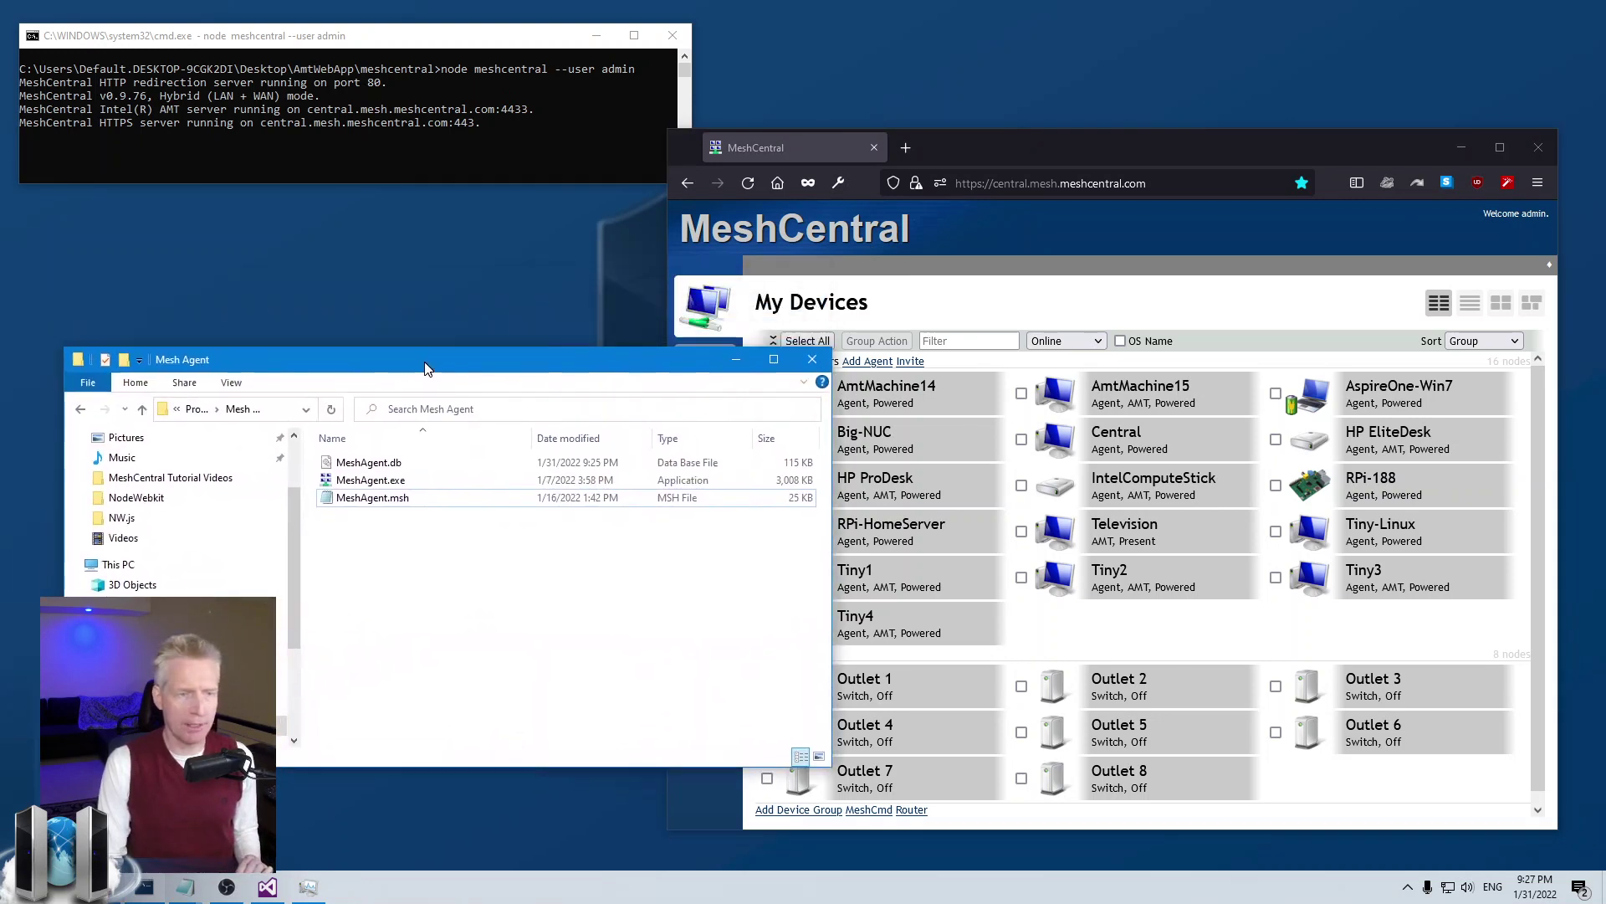
drag(832, 577, 1106, 579)
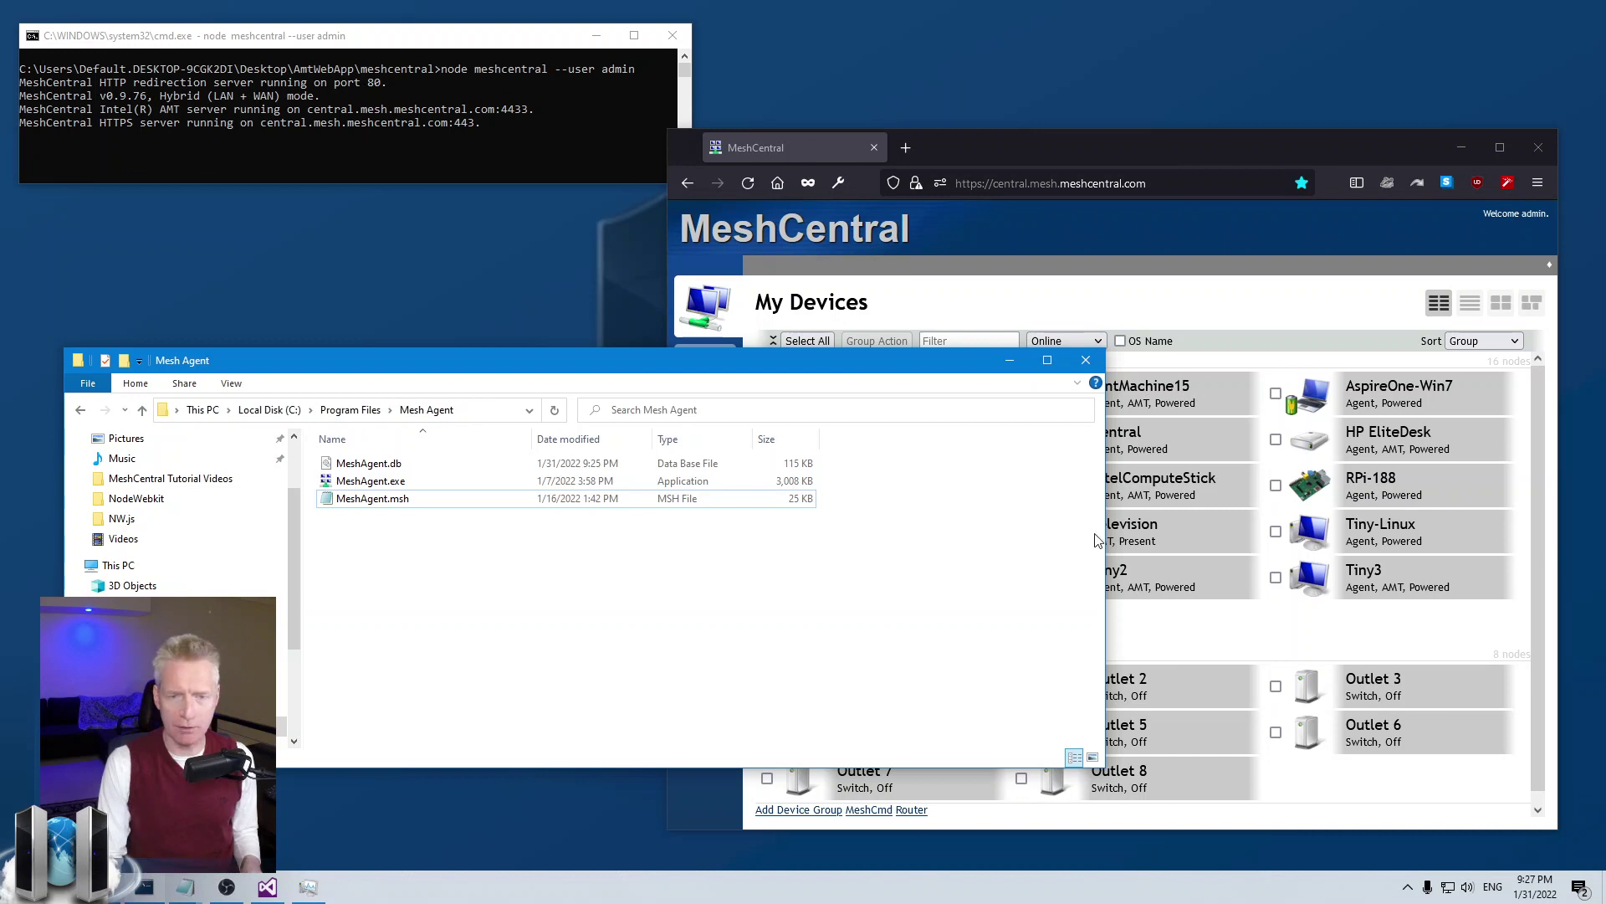
drag(1105, 530, 851, 527)
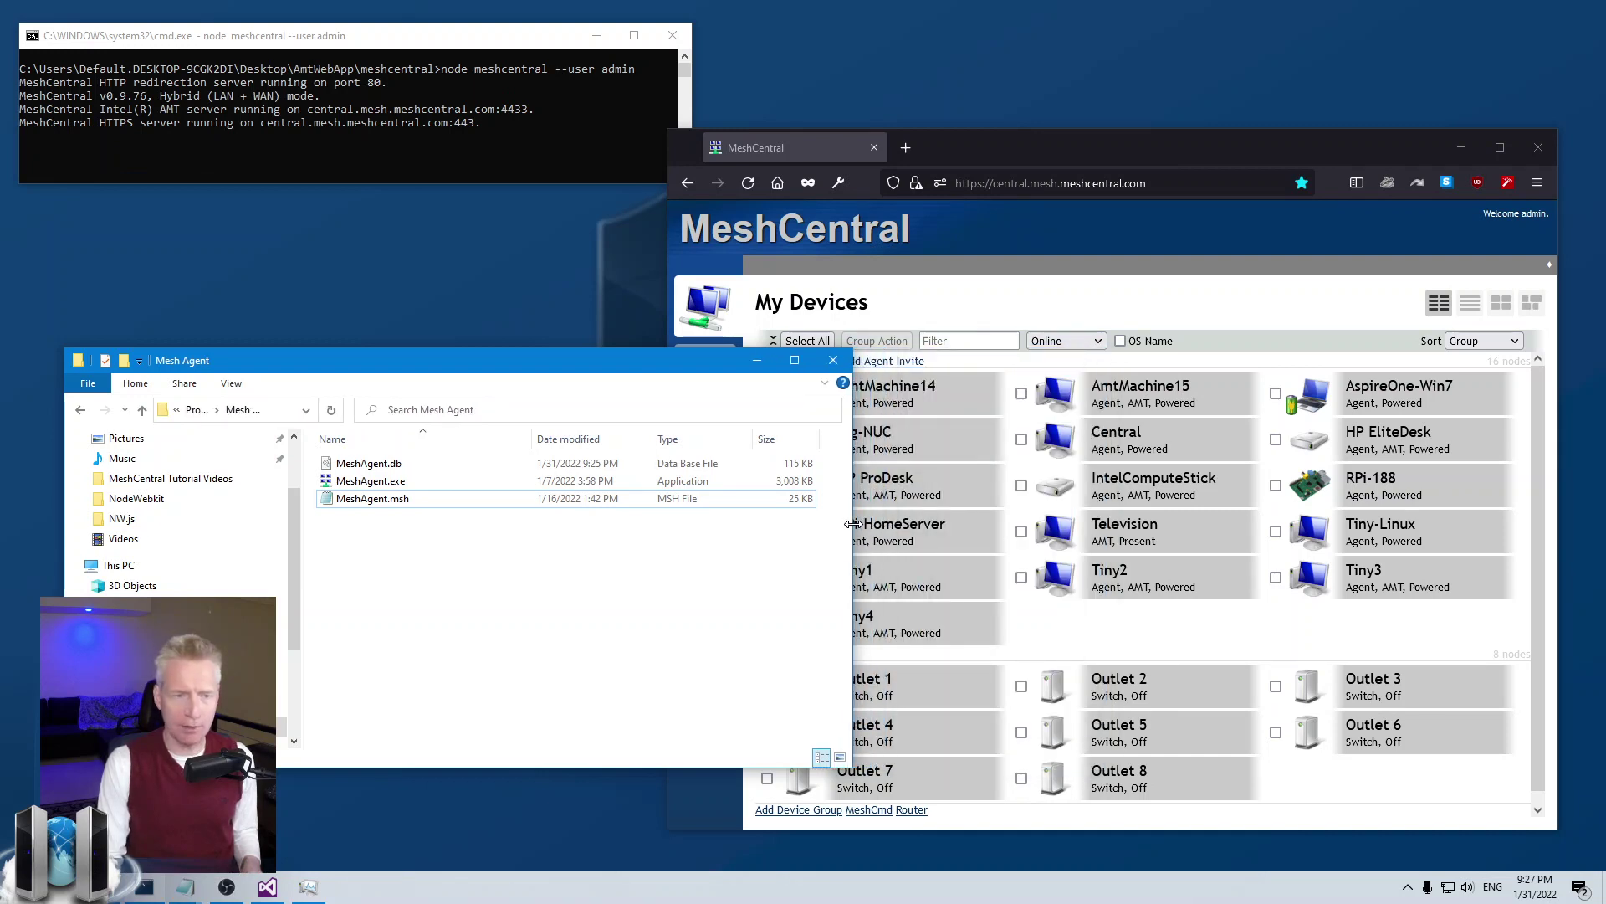
click(394, 487)
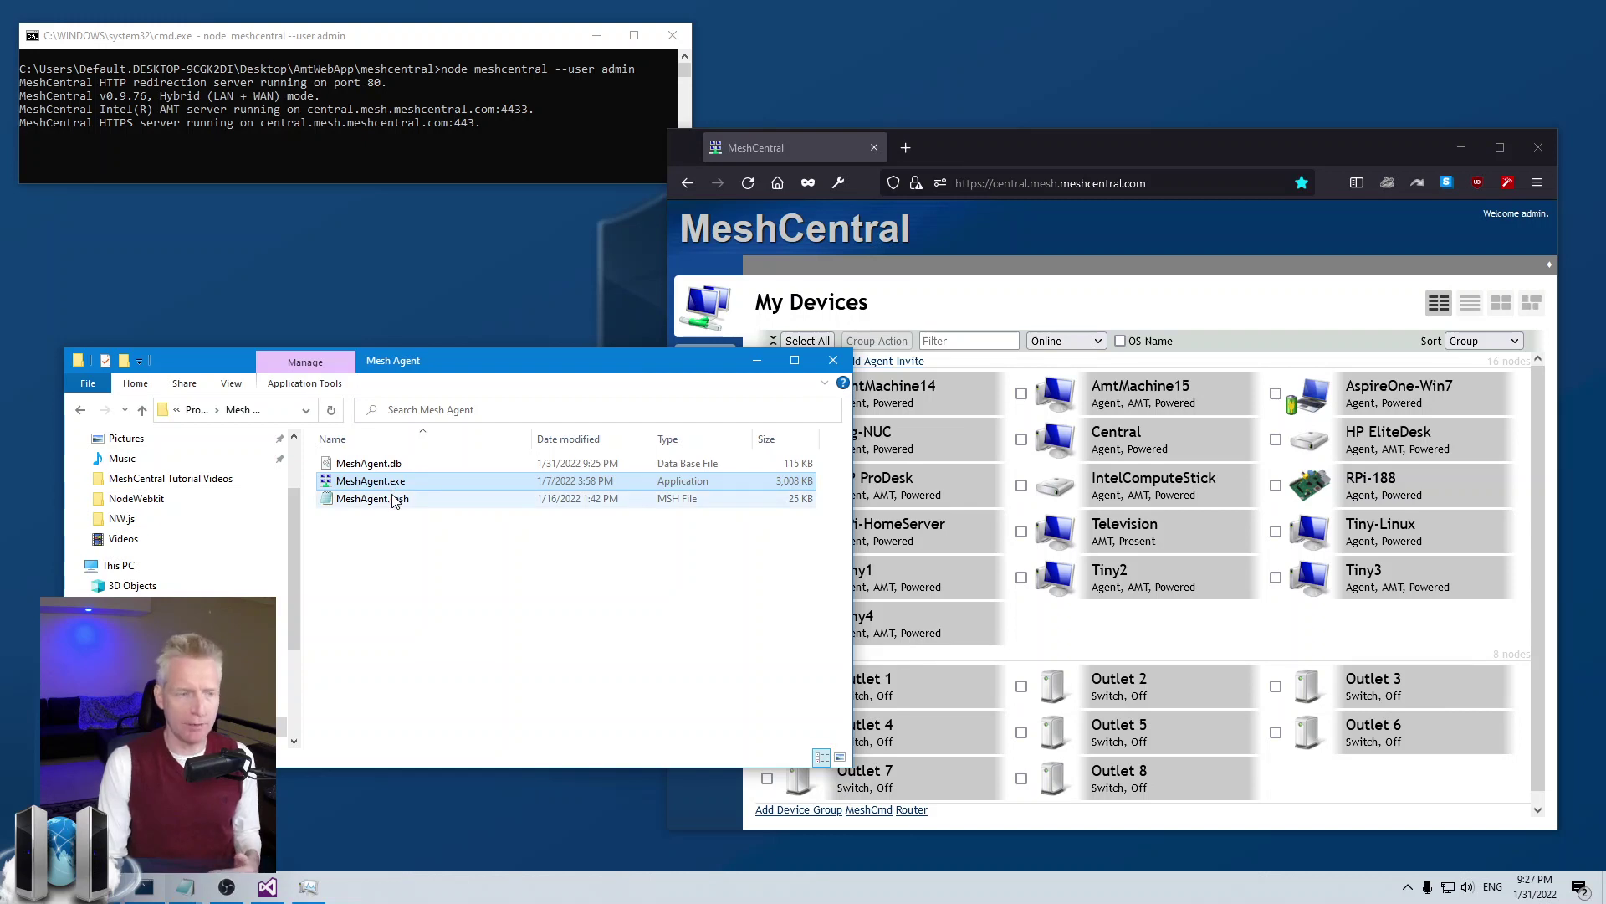
click(394, 499)
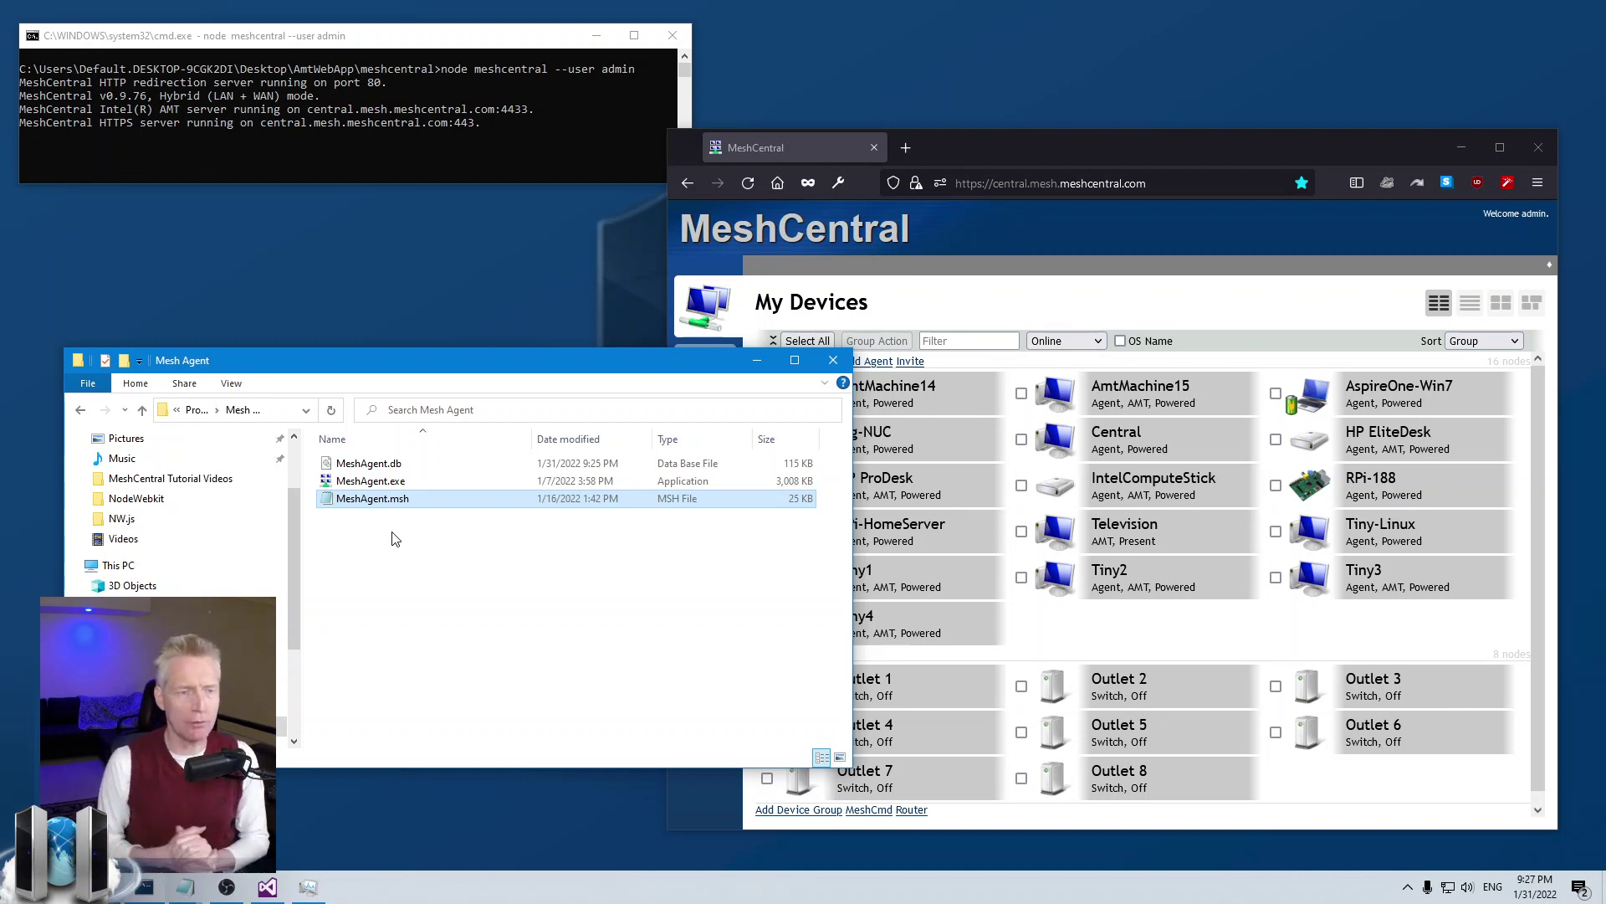
click(398, 559)
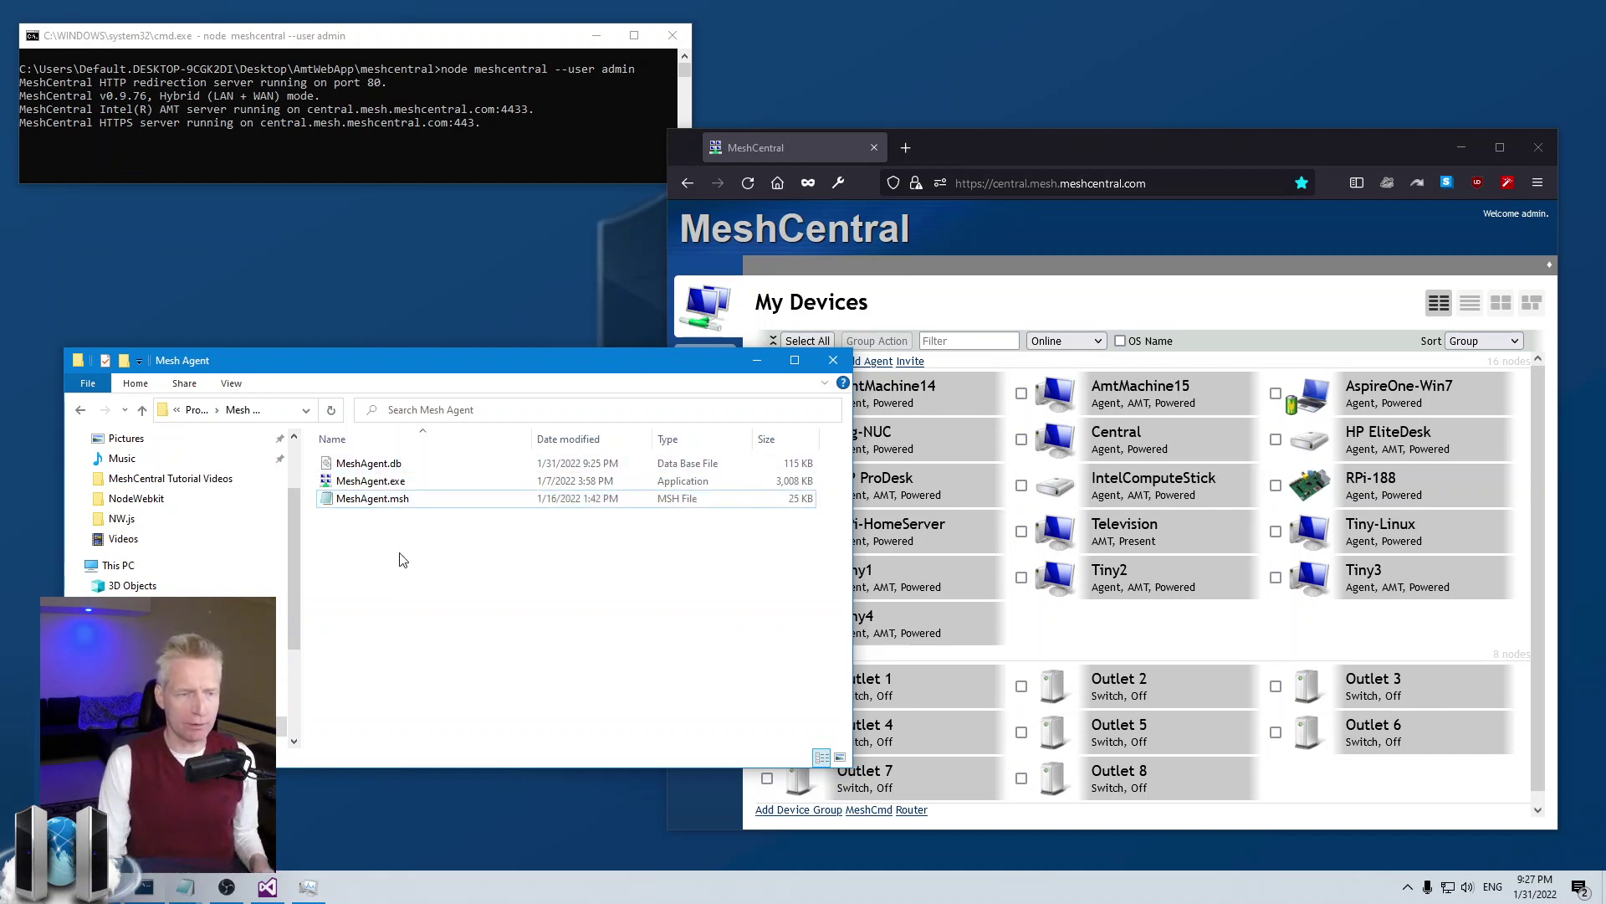
Create a new text document on the desktop and move it into the Mesh Agent folder with administrator permission.
right_click(400, 550)
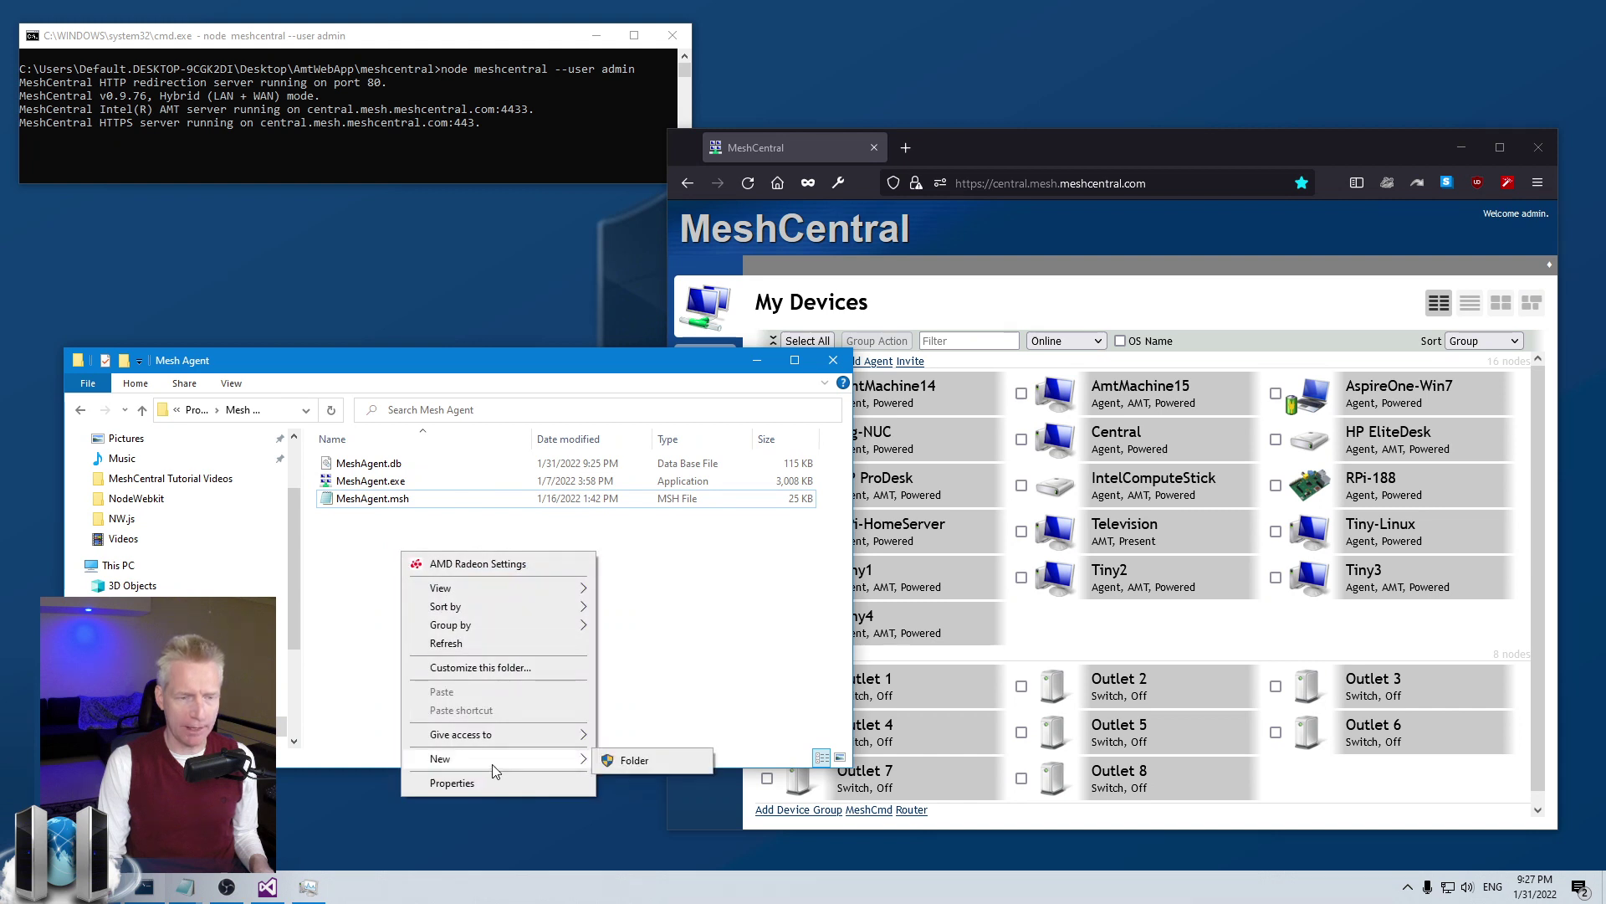
click(626, 528)
right_click(285, 233)
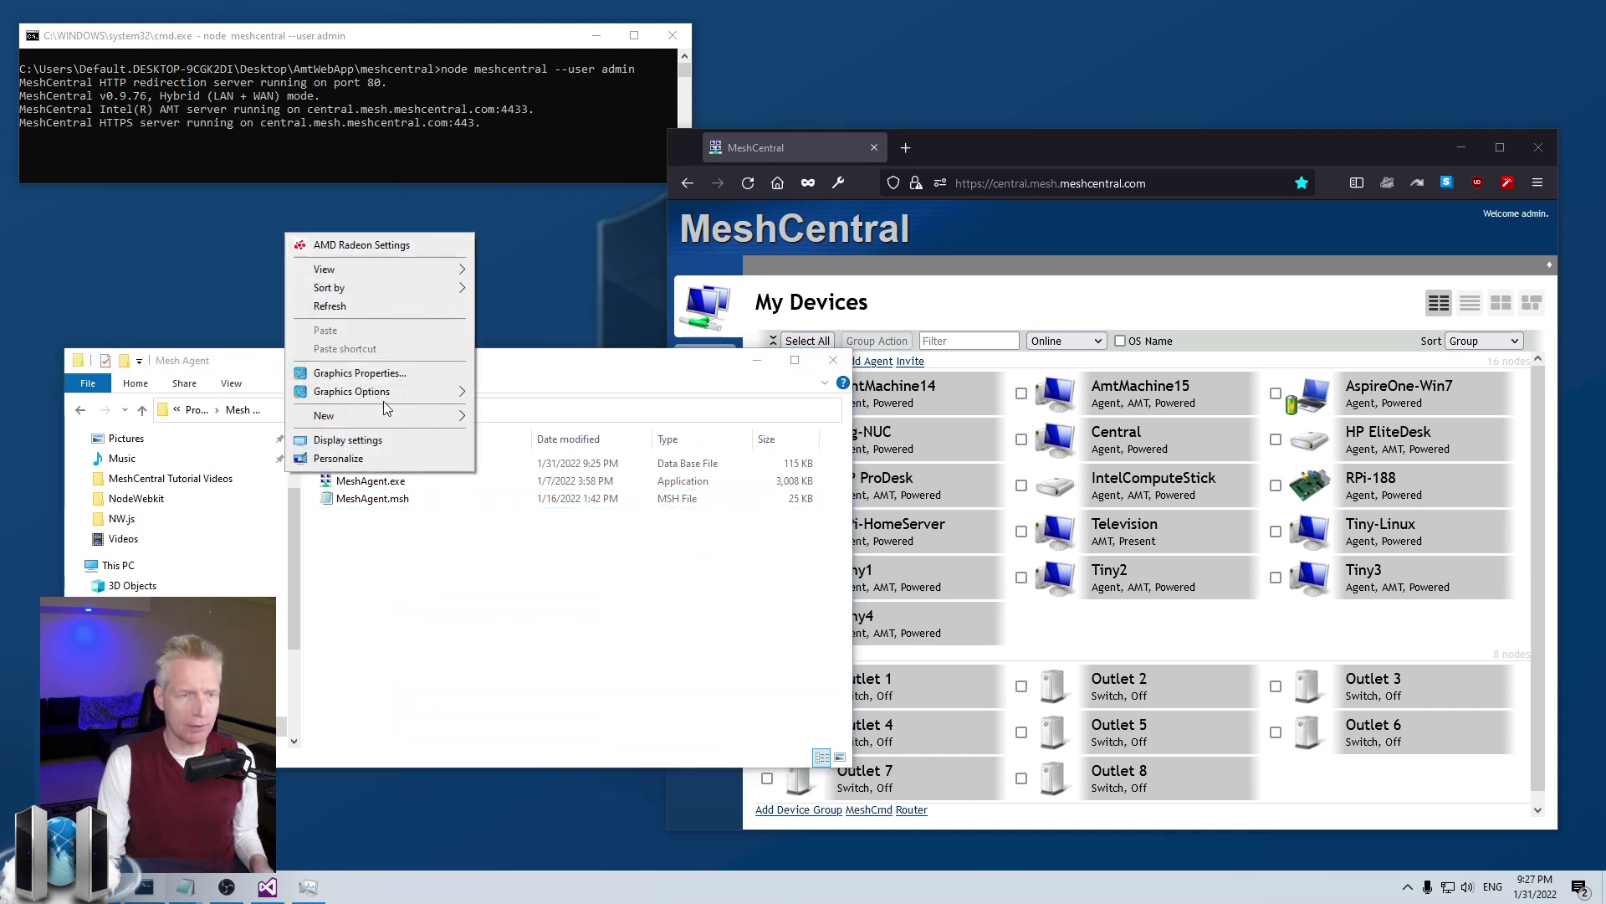
mouse_move(388, 422)
click(532, 588)
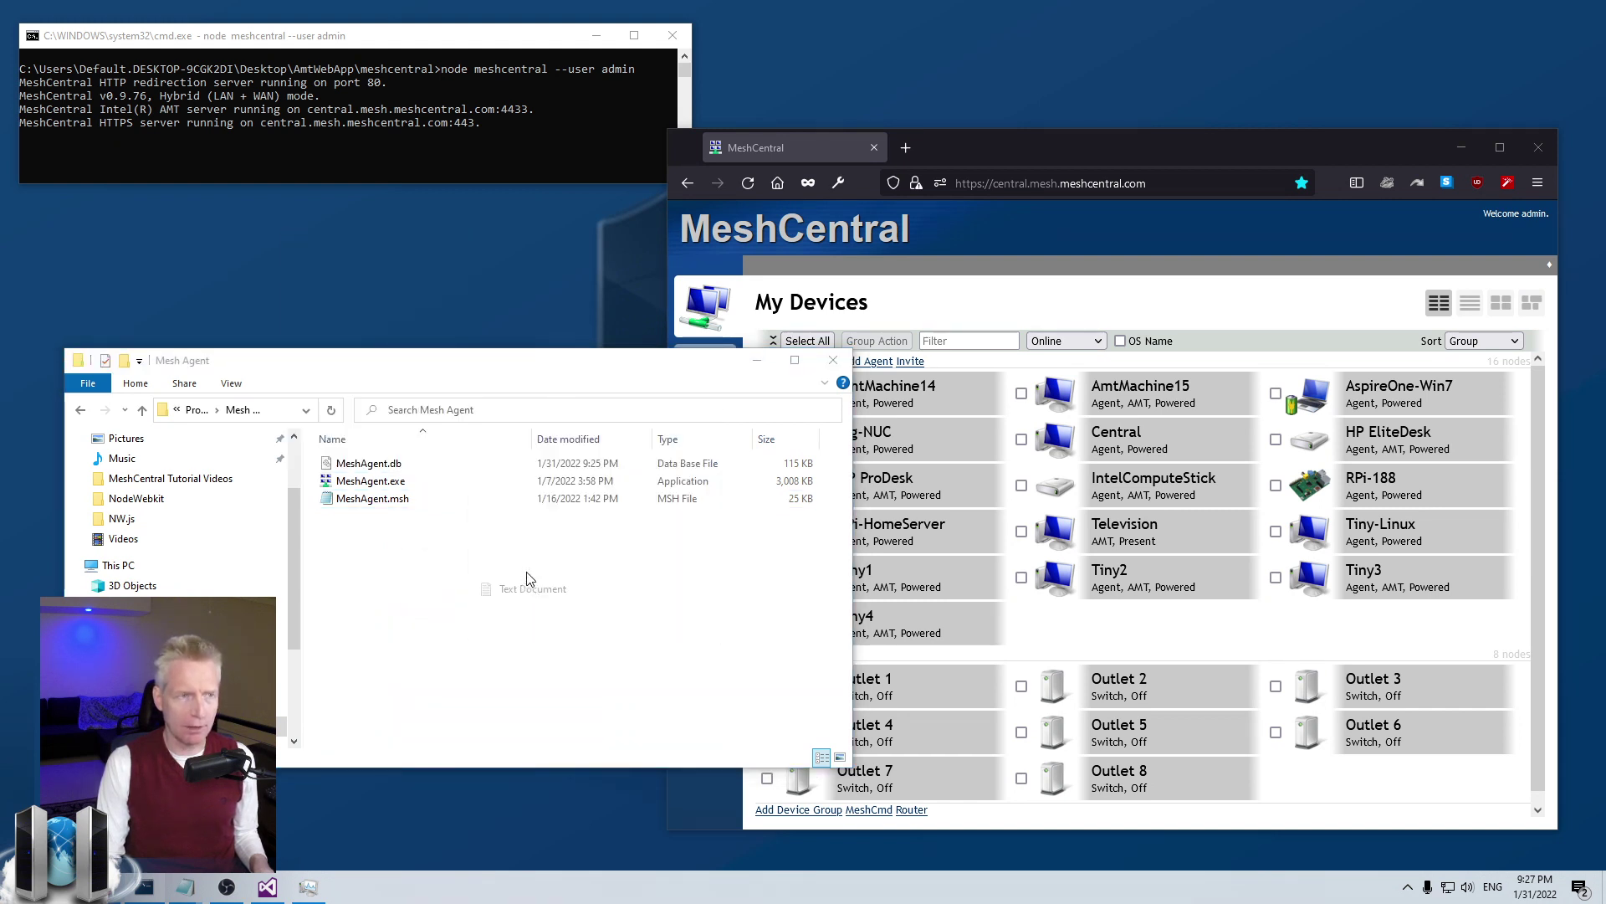
drag(460, 548, 500, 587)
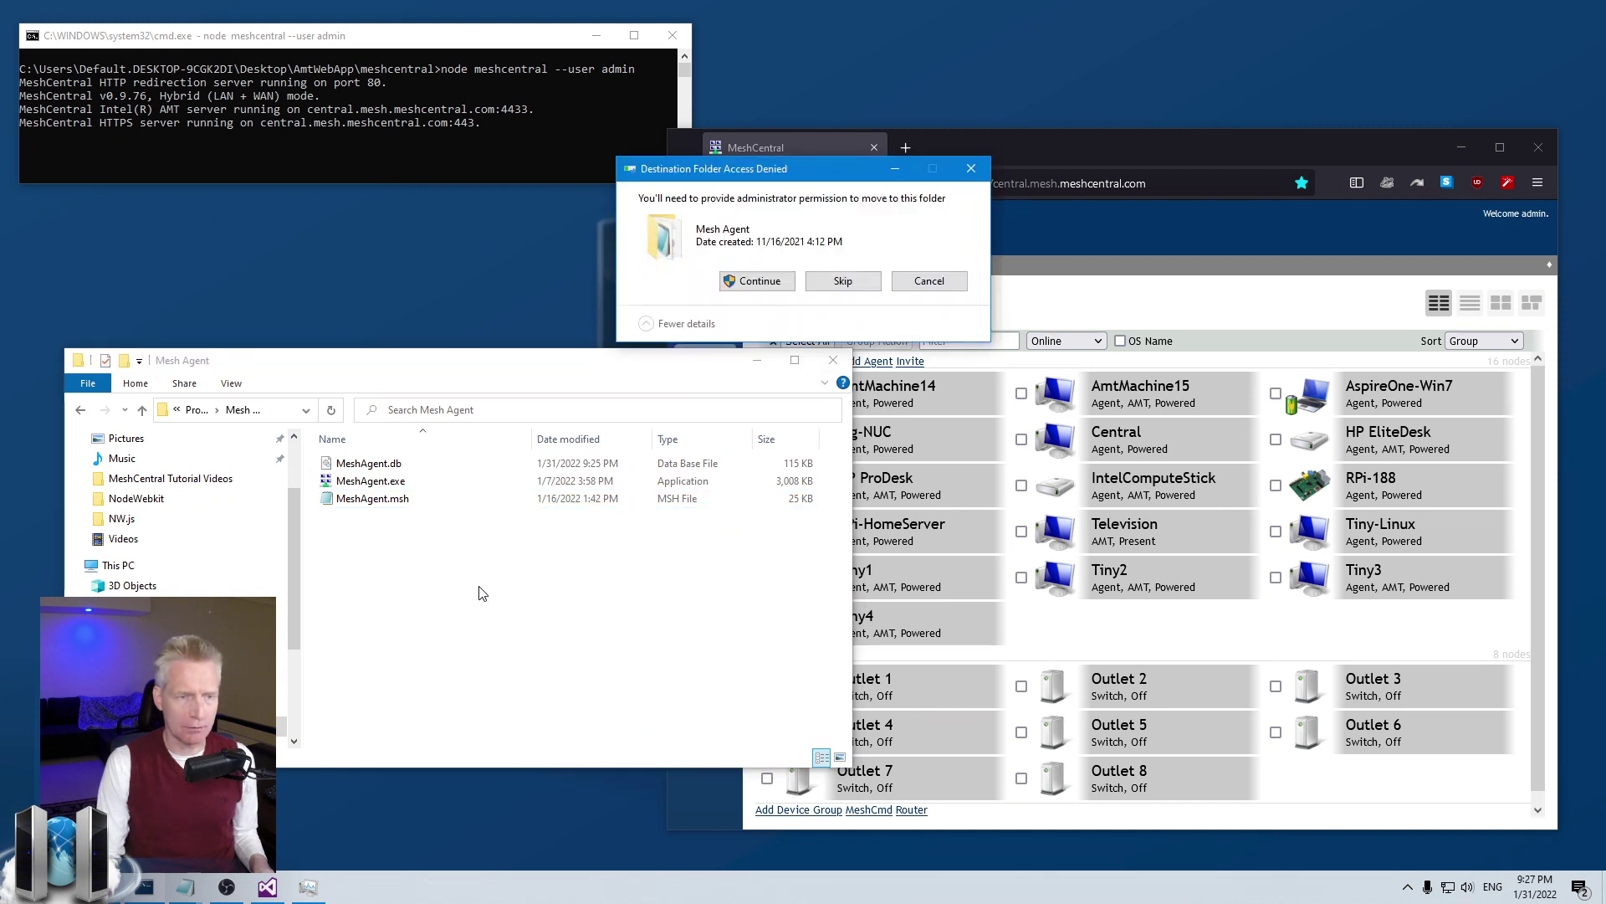
click(782, 284)
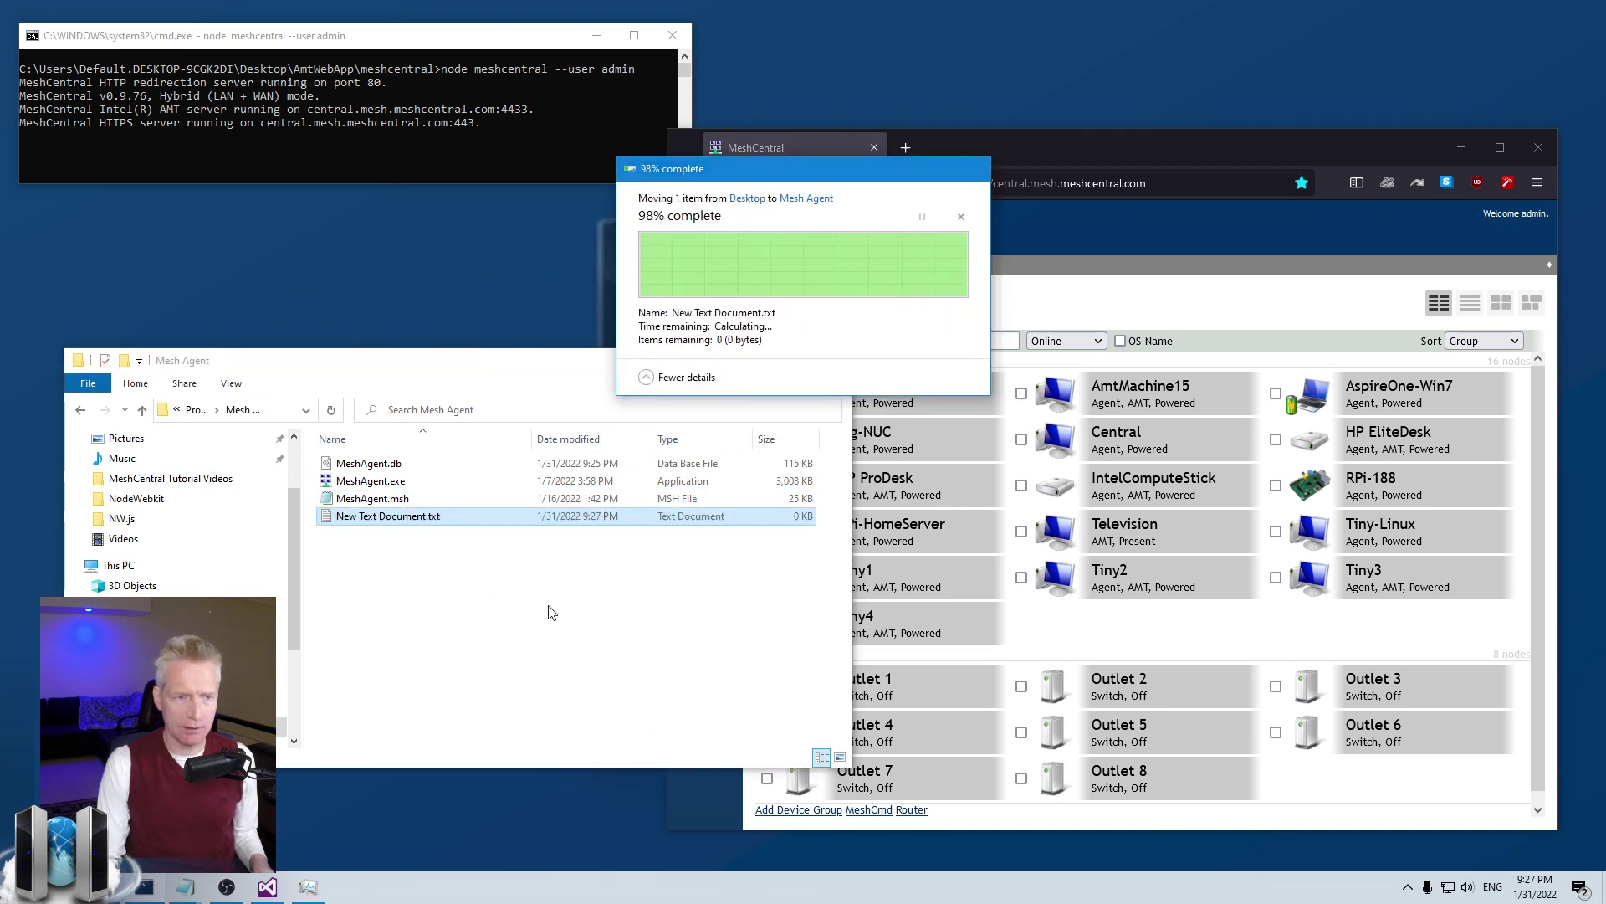
Rename the new text document to MeshAgent.tag, accepting the extension change and granting administrator permission.
click(377, 519)
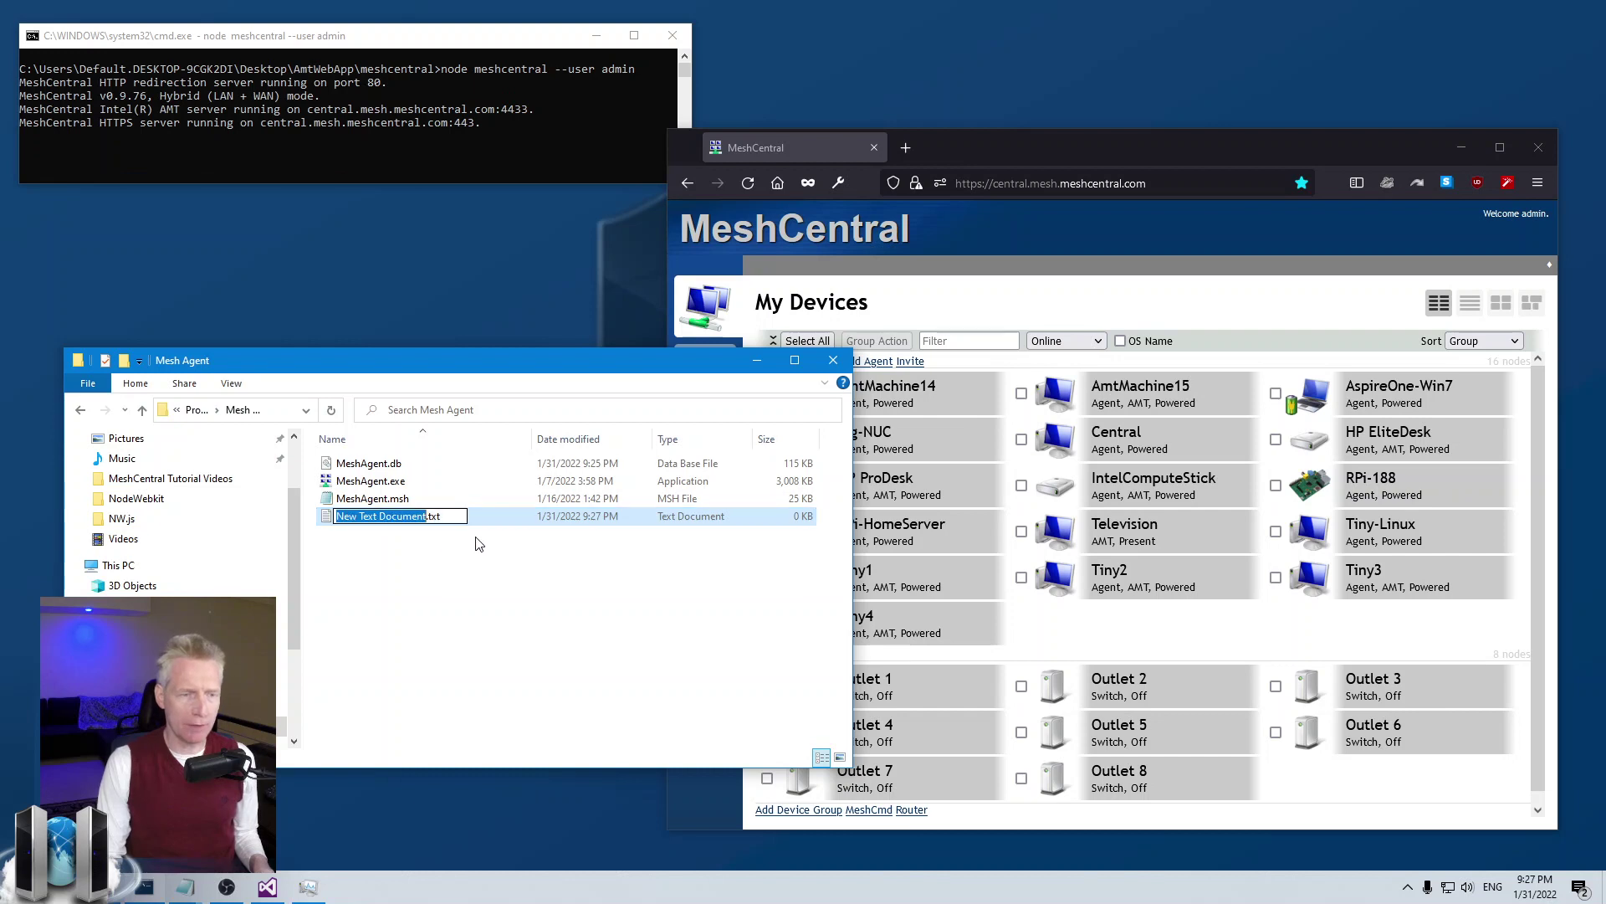
text(Mesh)
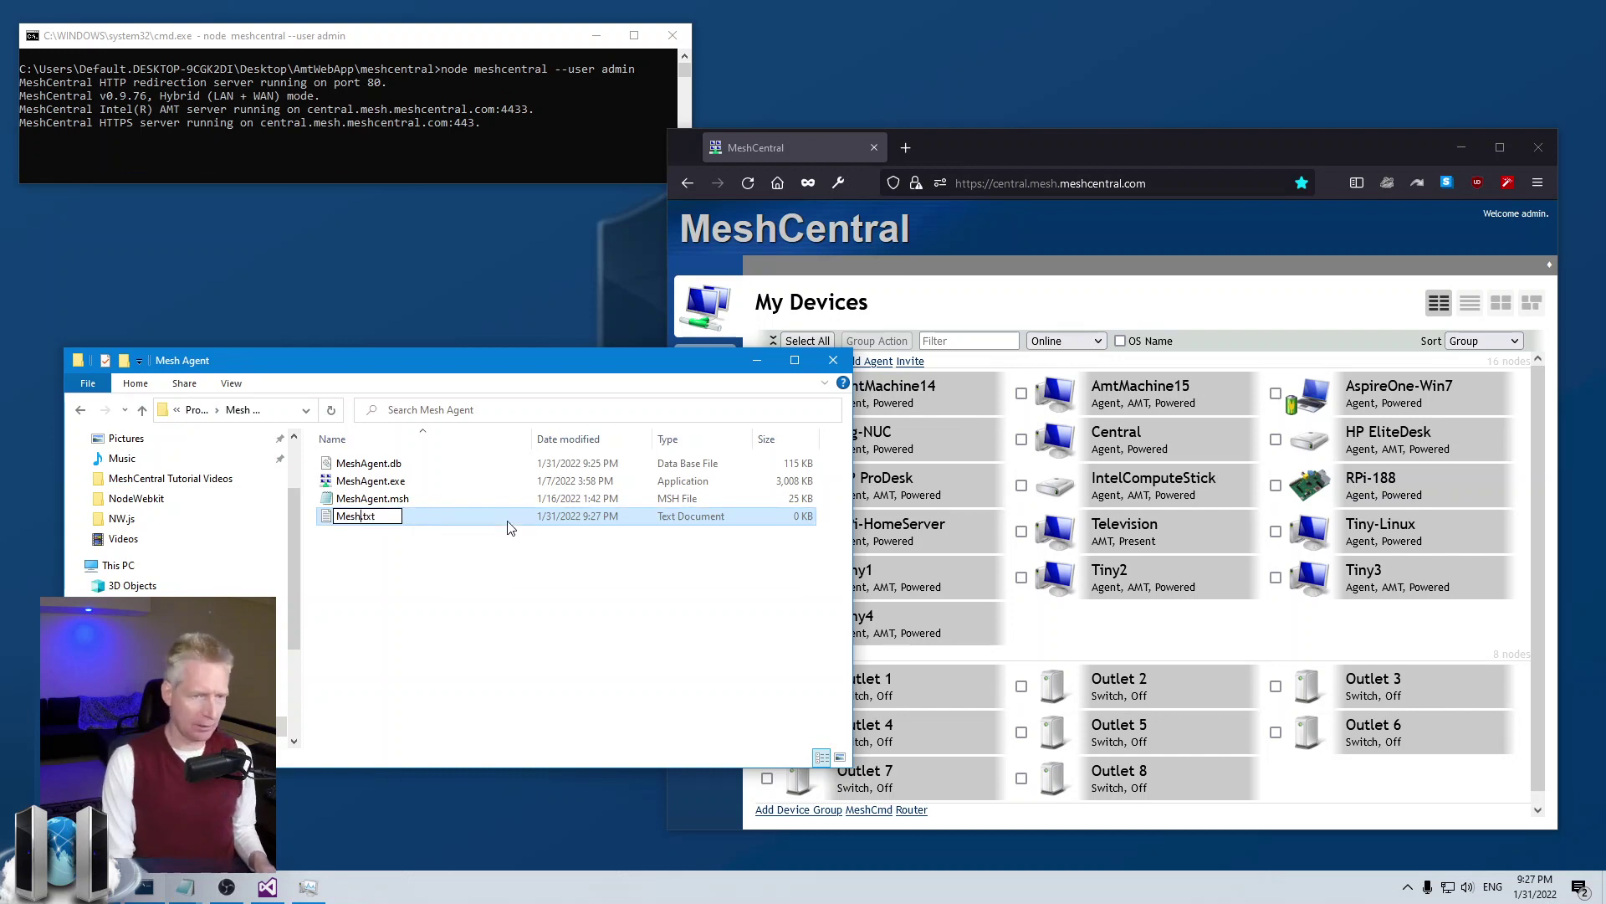
text(Agent)
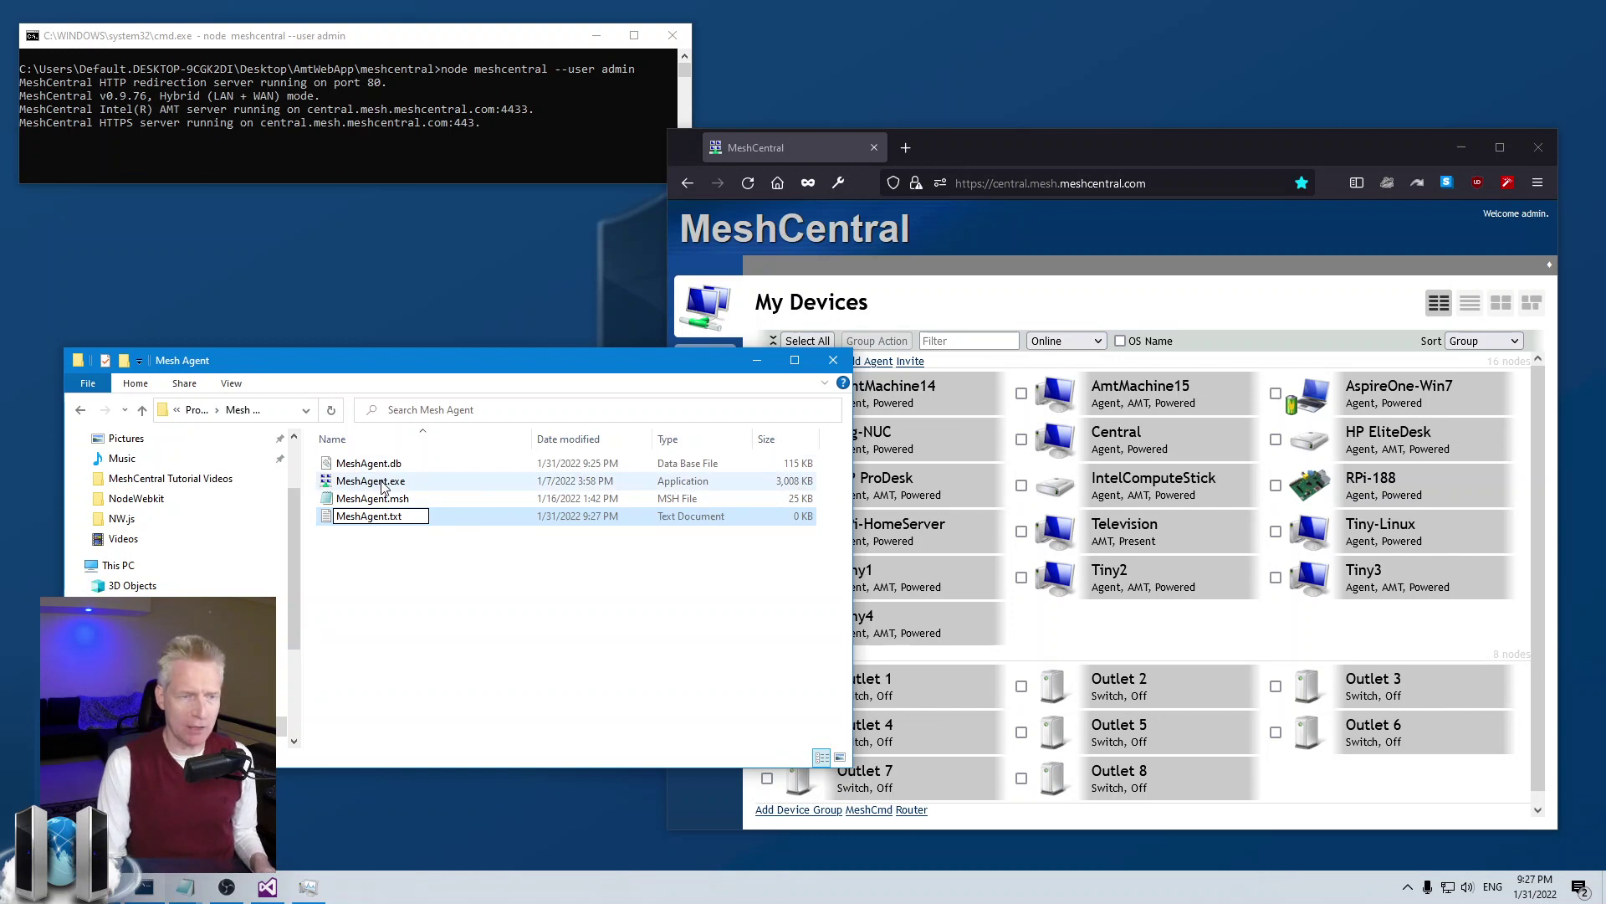
key(shift+End)
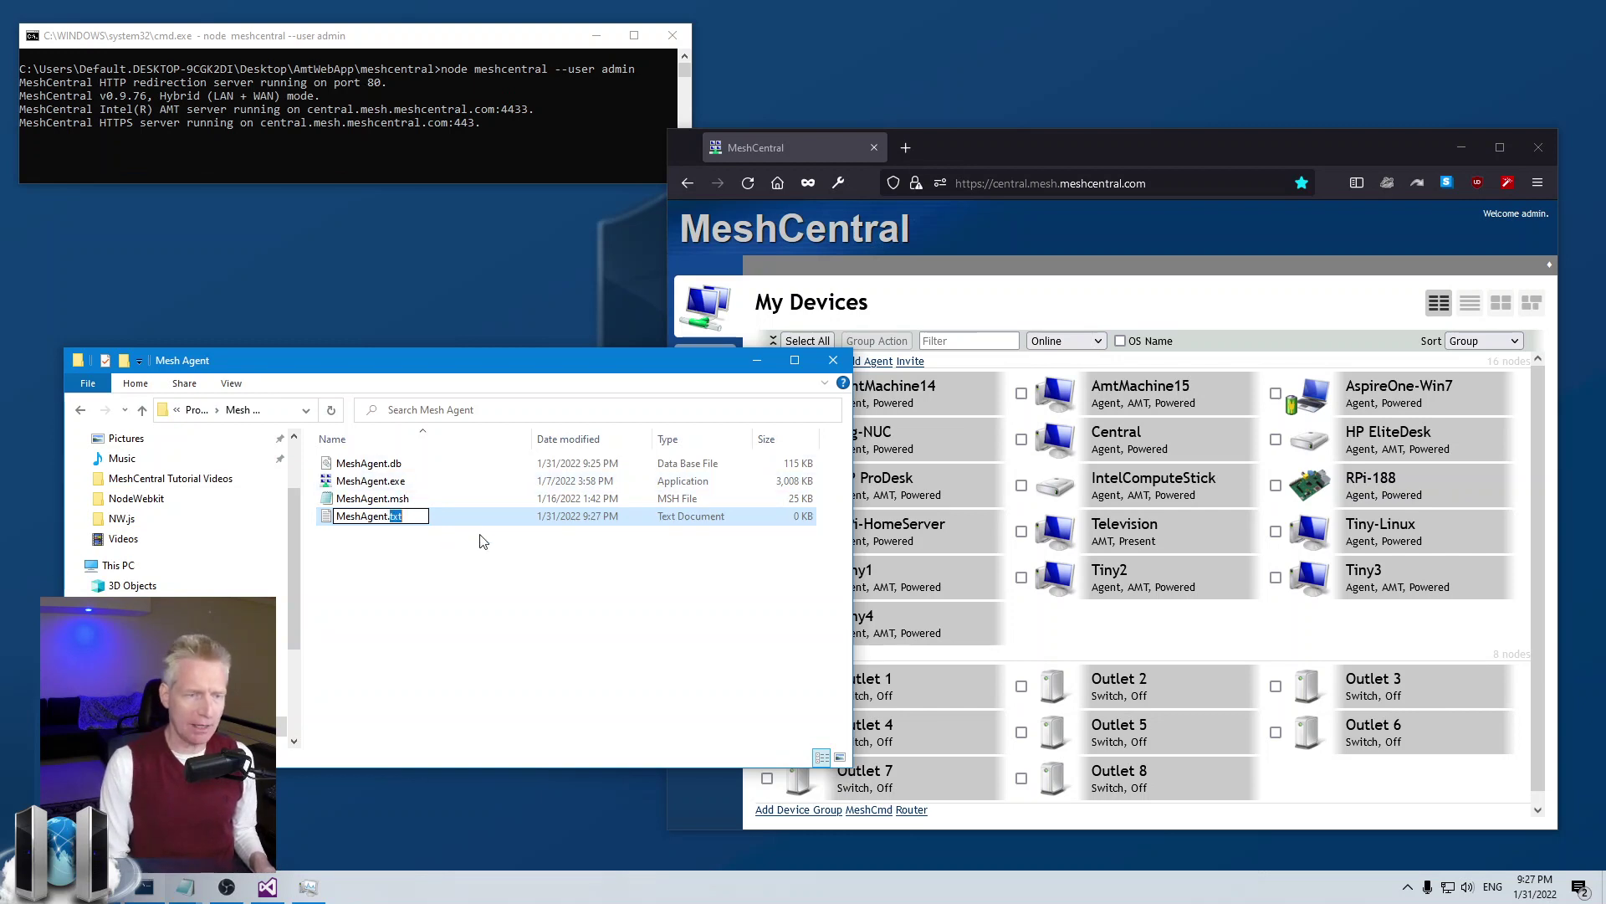
text(.tag)
key(Return)
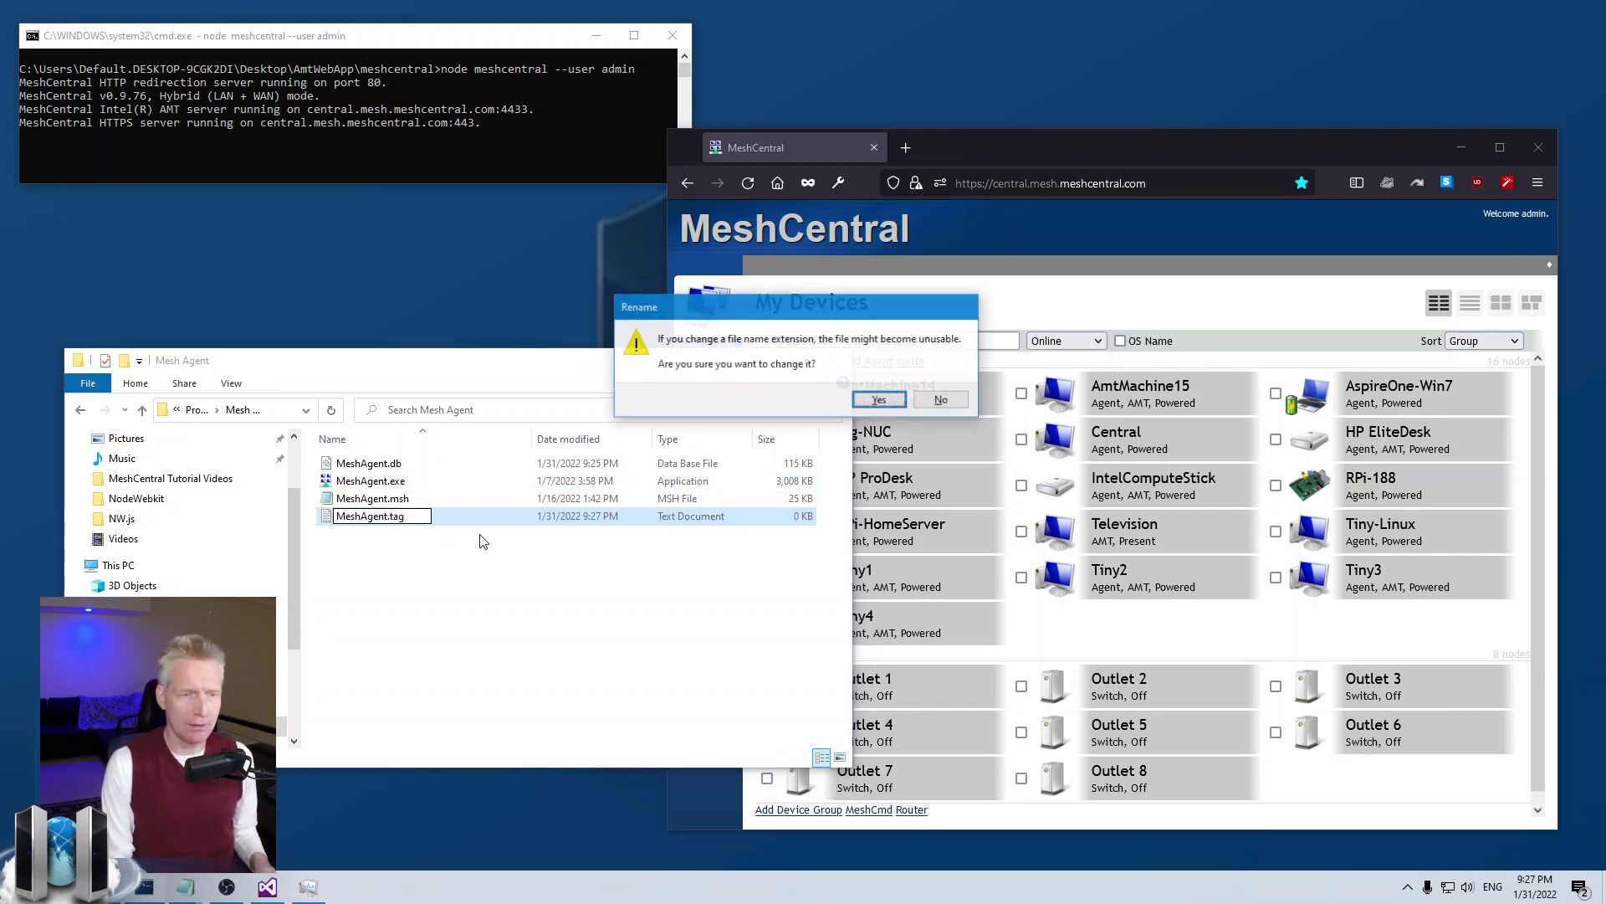
key(Return)
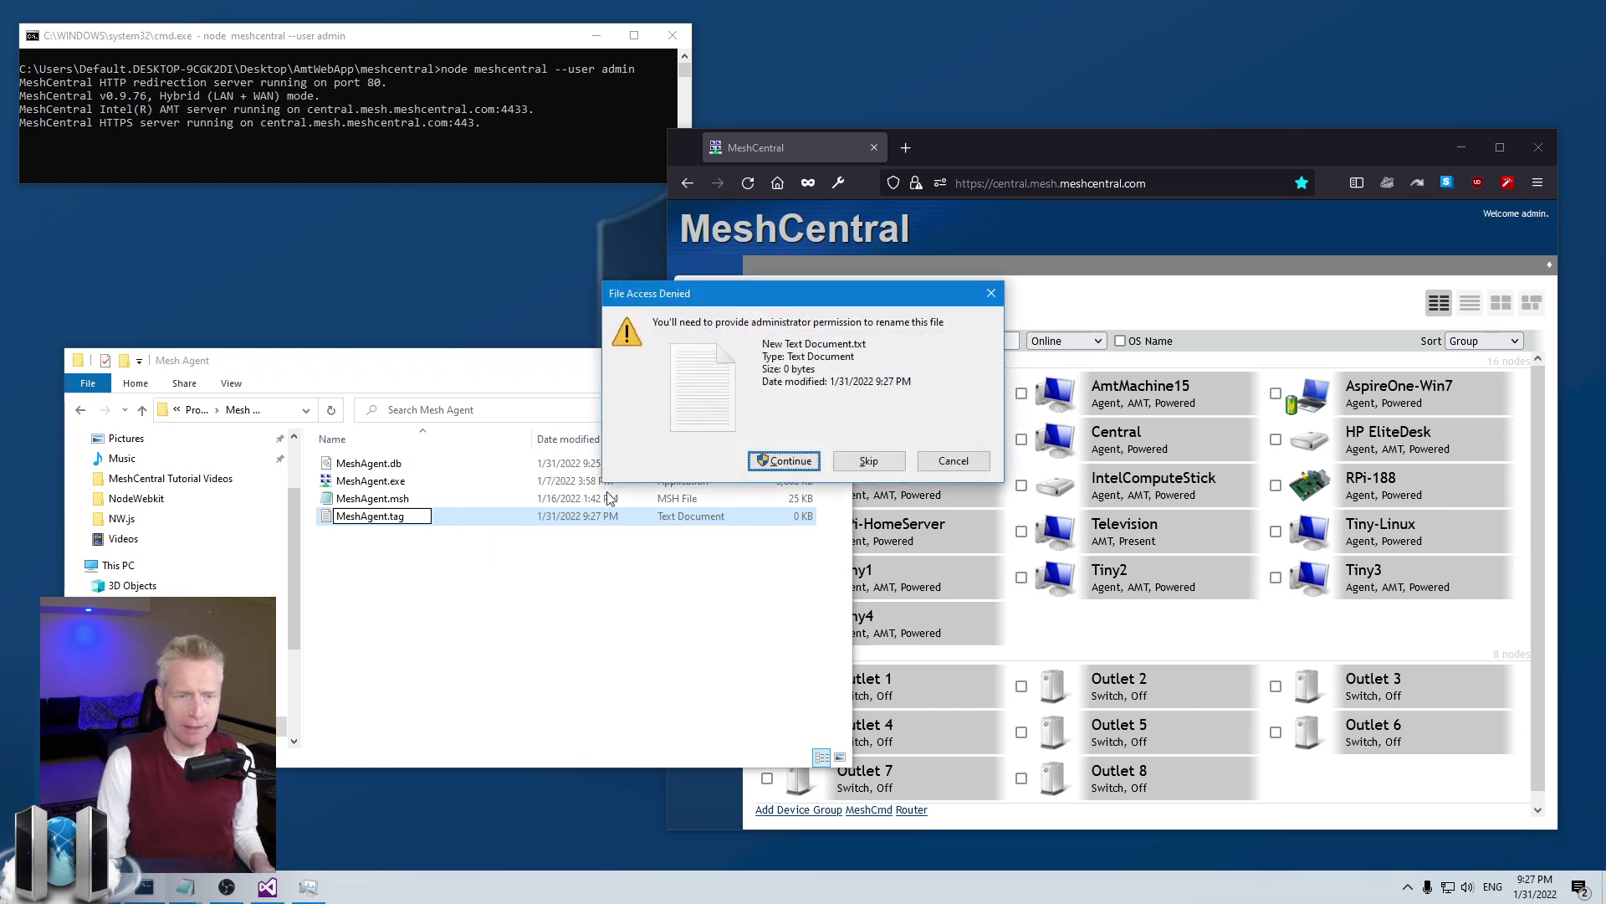
click(809, 460)
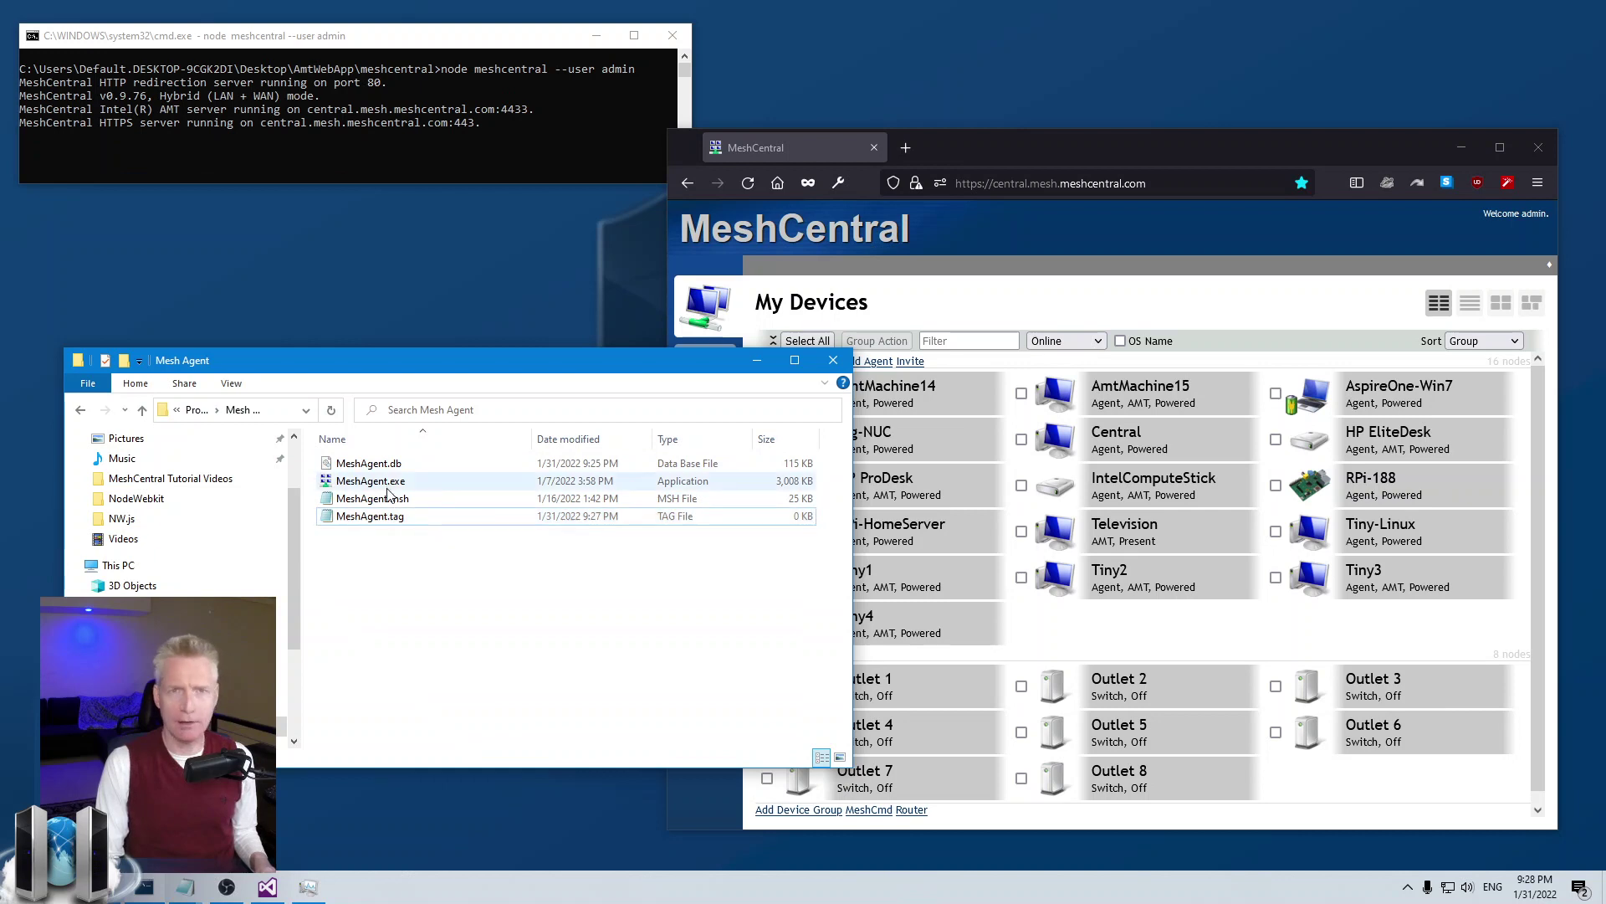
Edit MeshAgent.tag in Notepad to contain "This is a sample tag.", save it and close the file.
mouse_move(388, 494)
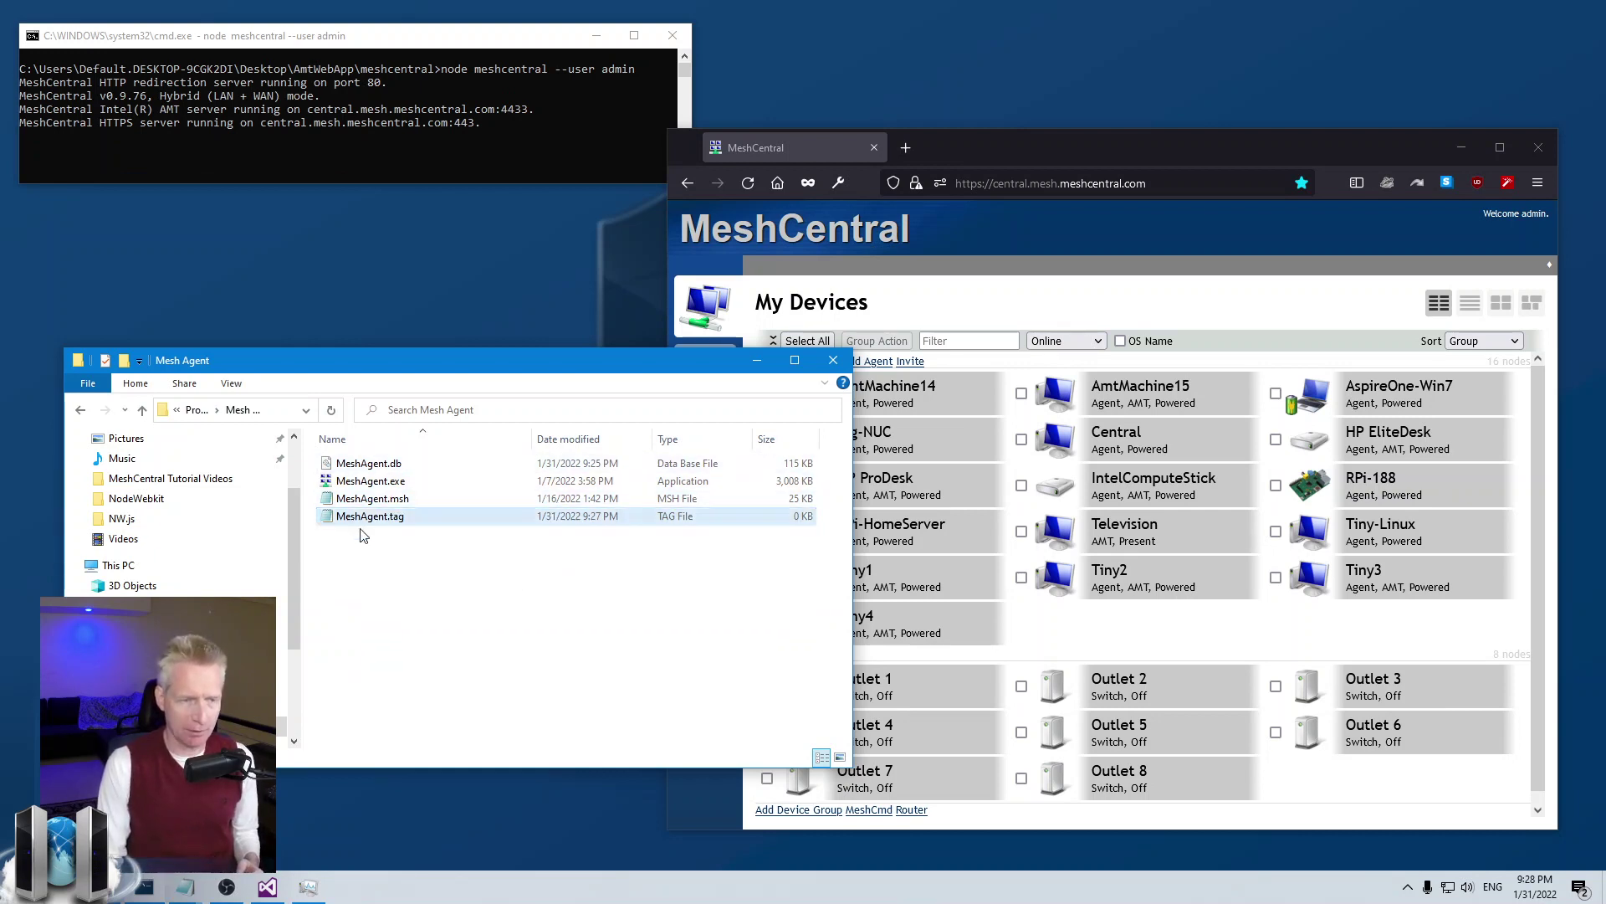
right_click(387, 527)
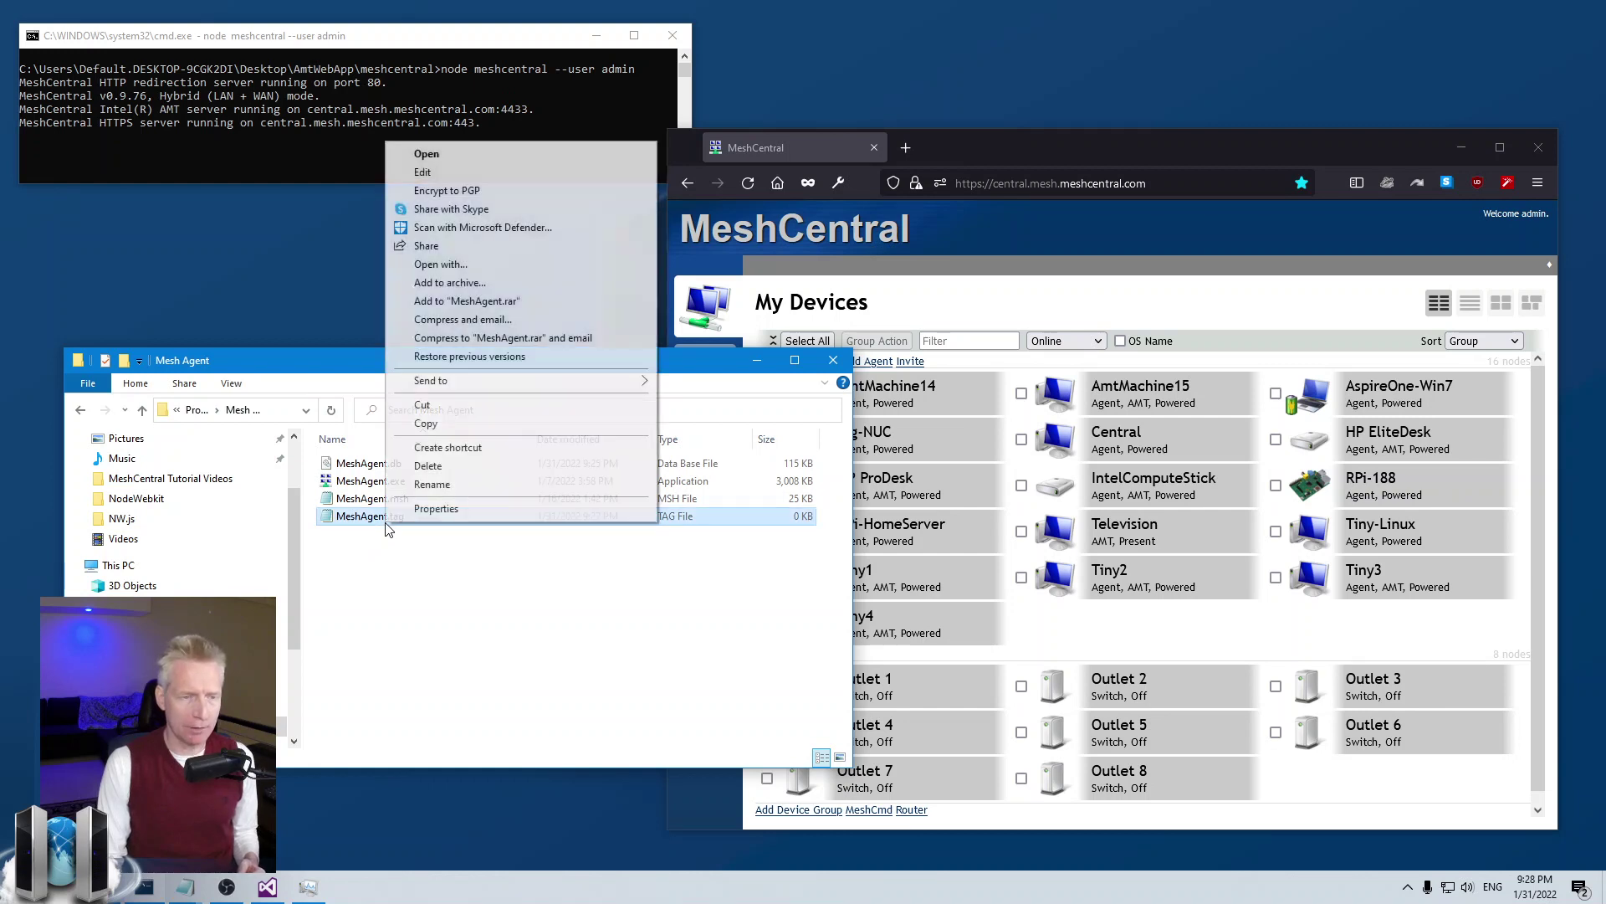
key(e)
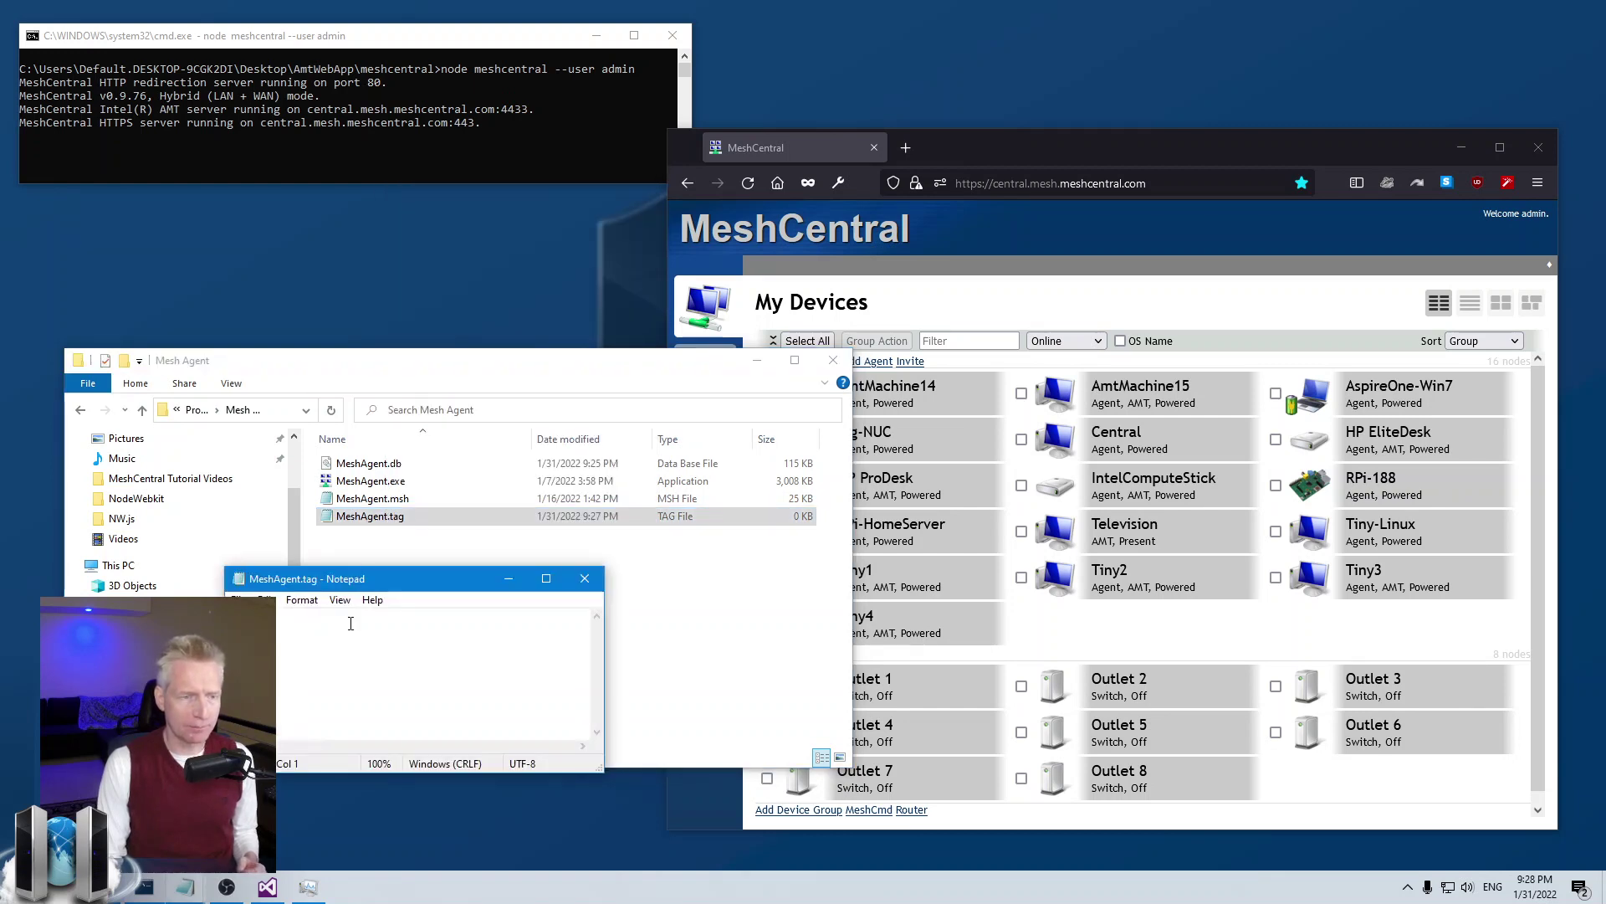
text(test is a samp)
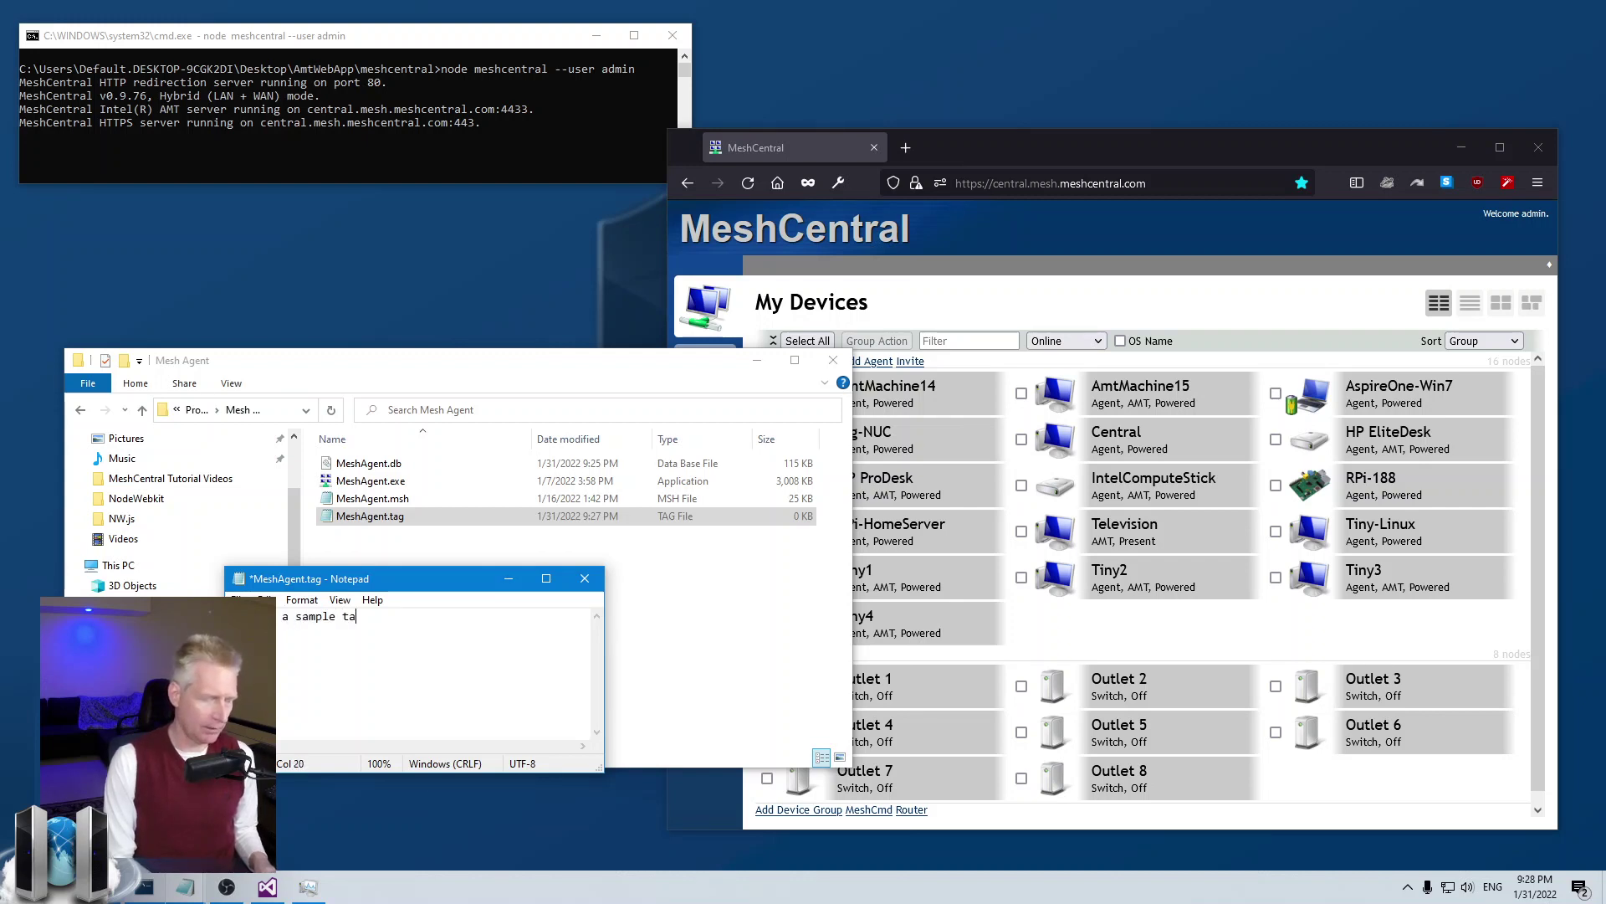
key(alt+f)
key(s)
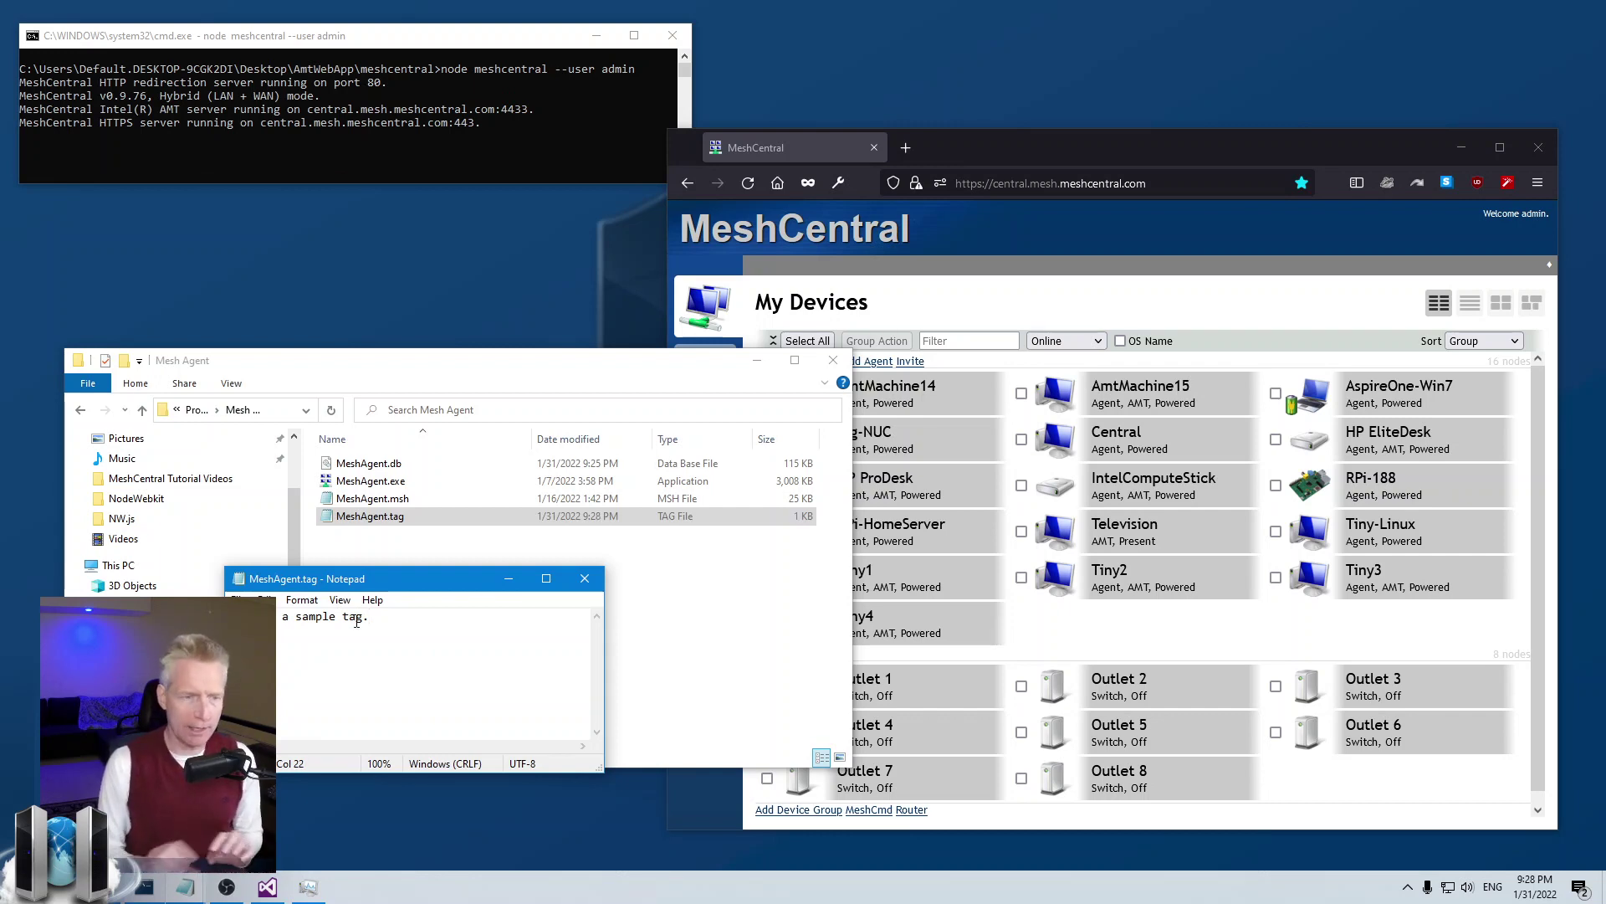
click(584, 578)
Open the Central device's details in MeshCentral and arrange the folder and browser windows side by side.
click(508, 549)
drag(416, 368, 395, 271)
click(1110, 452)
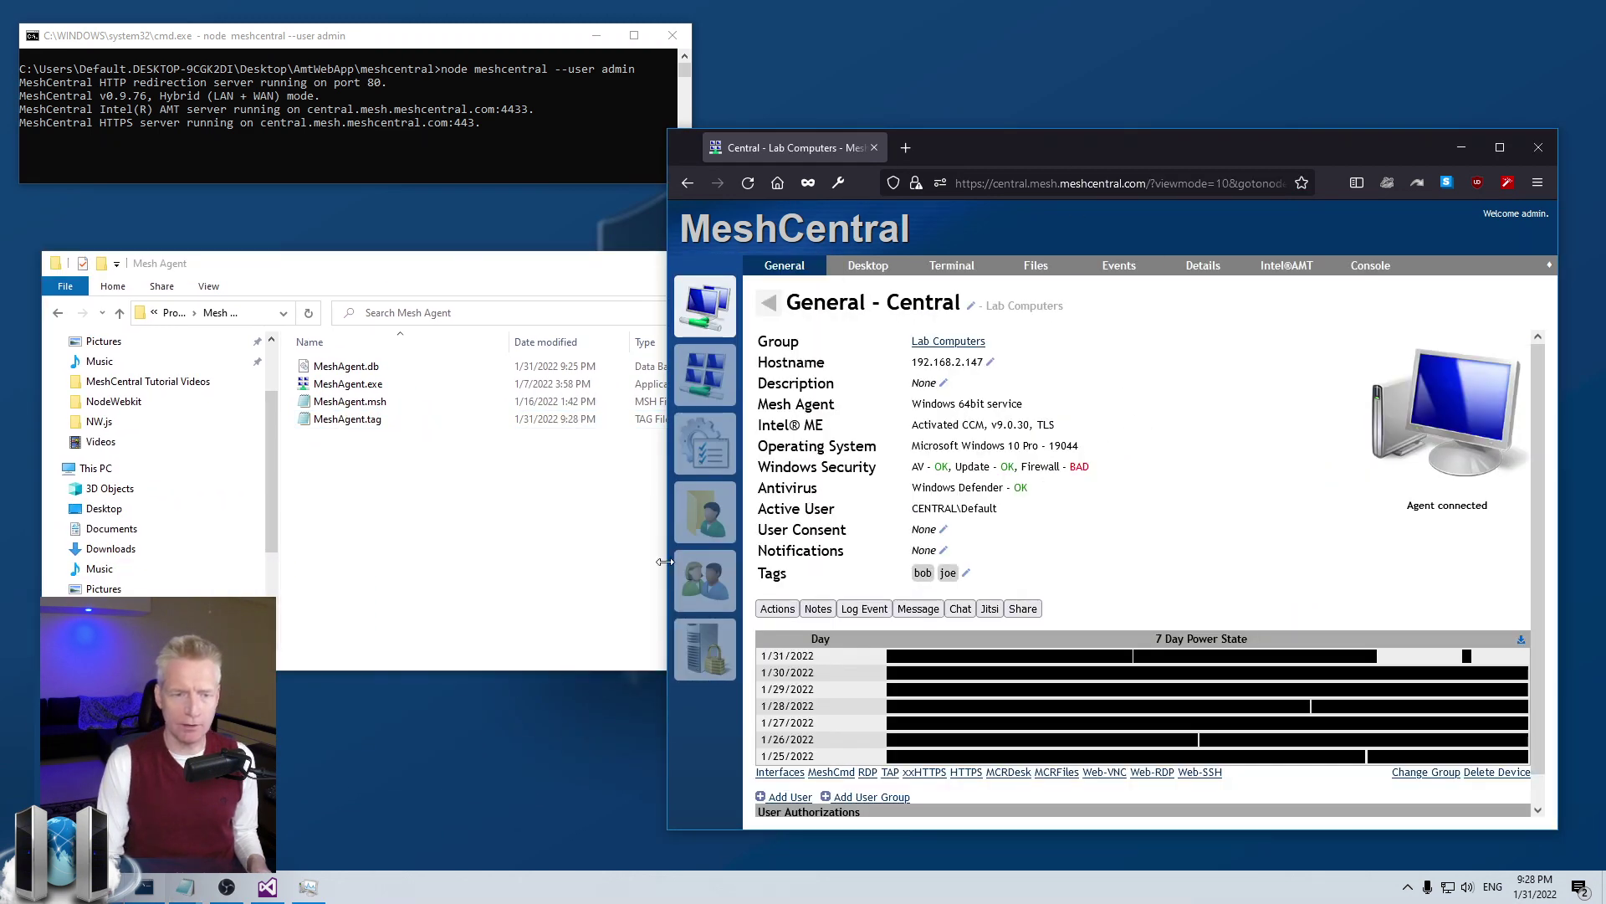
drag(665, 561, 705, 561)
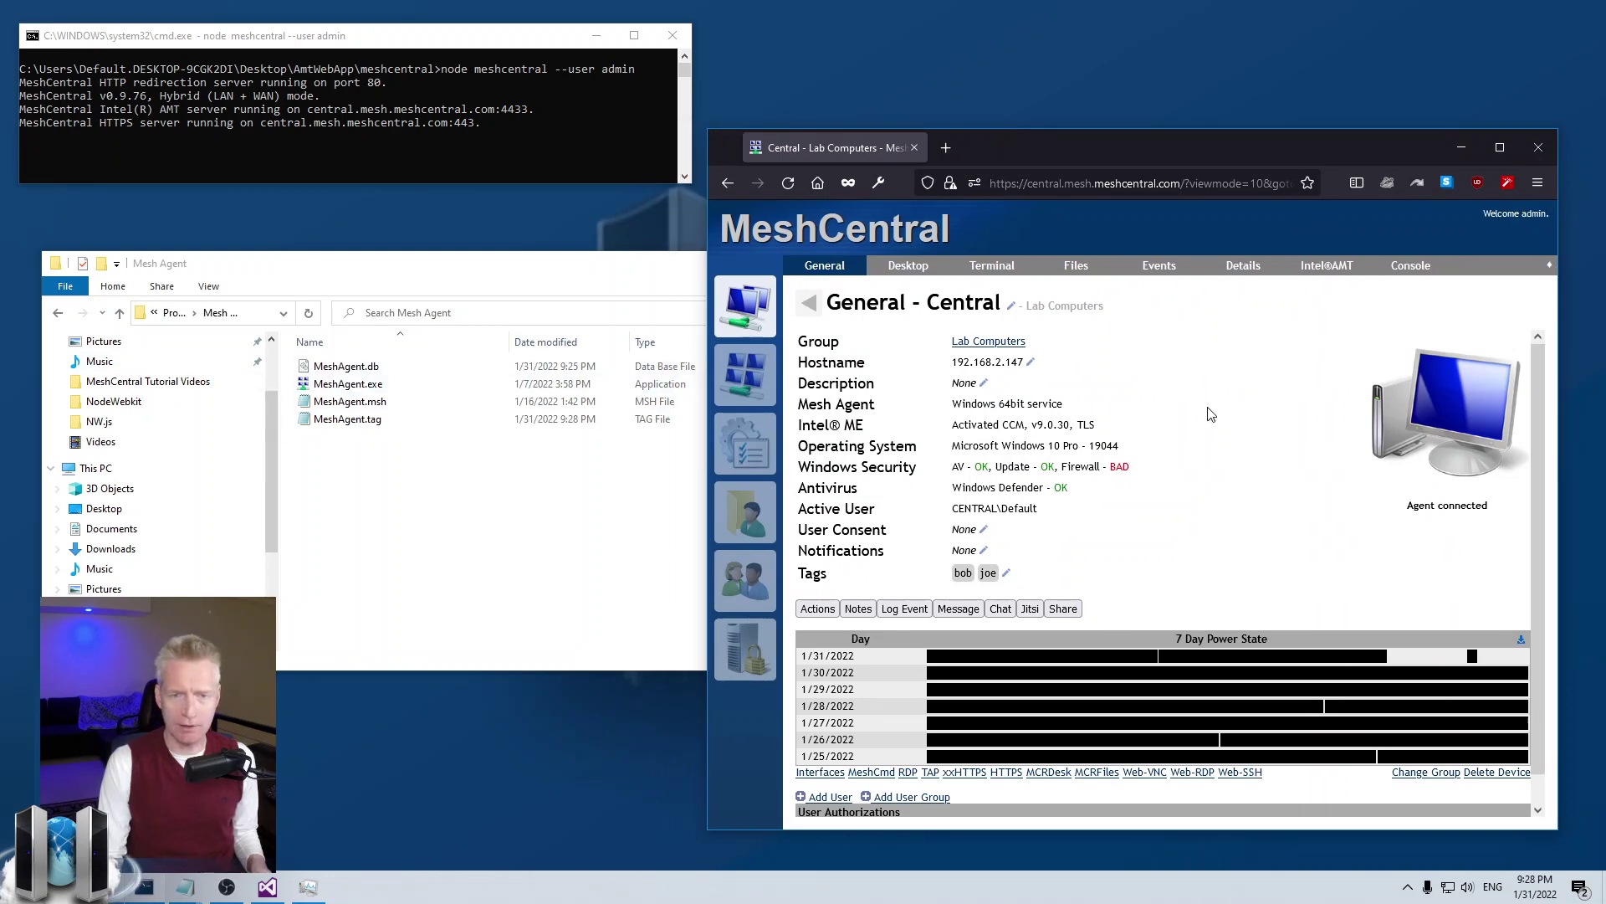
Restart the Mesh Agent service in Task Manager.
click(308, 887)
drag(399, 523, 502, 574)
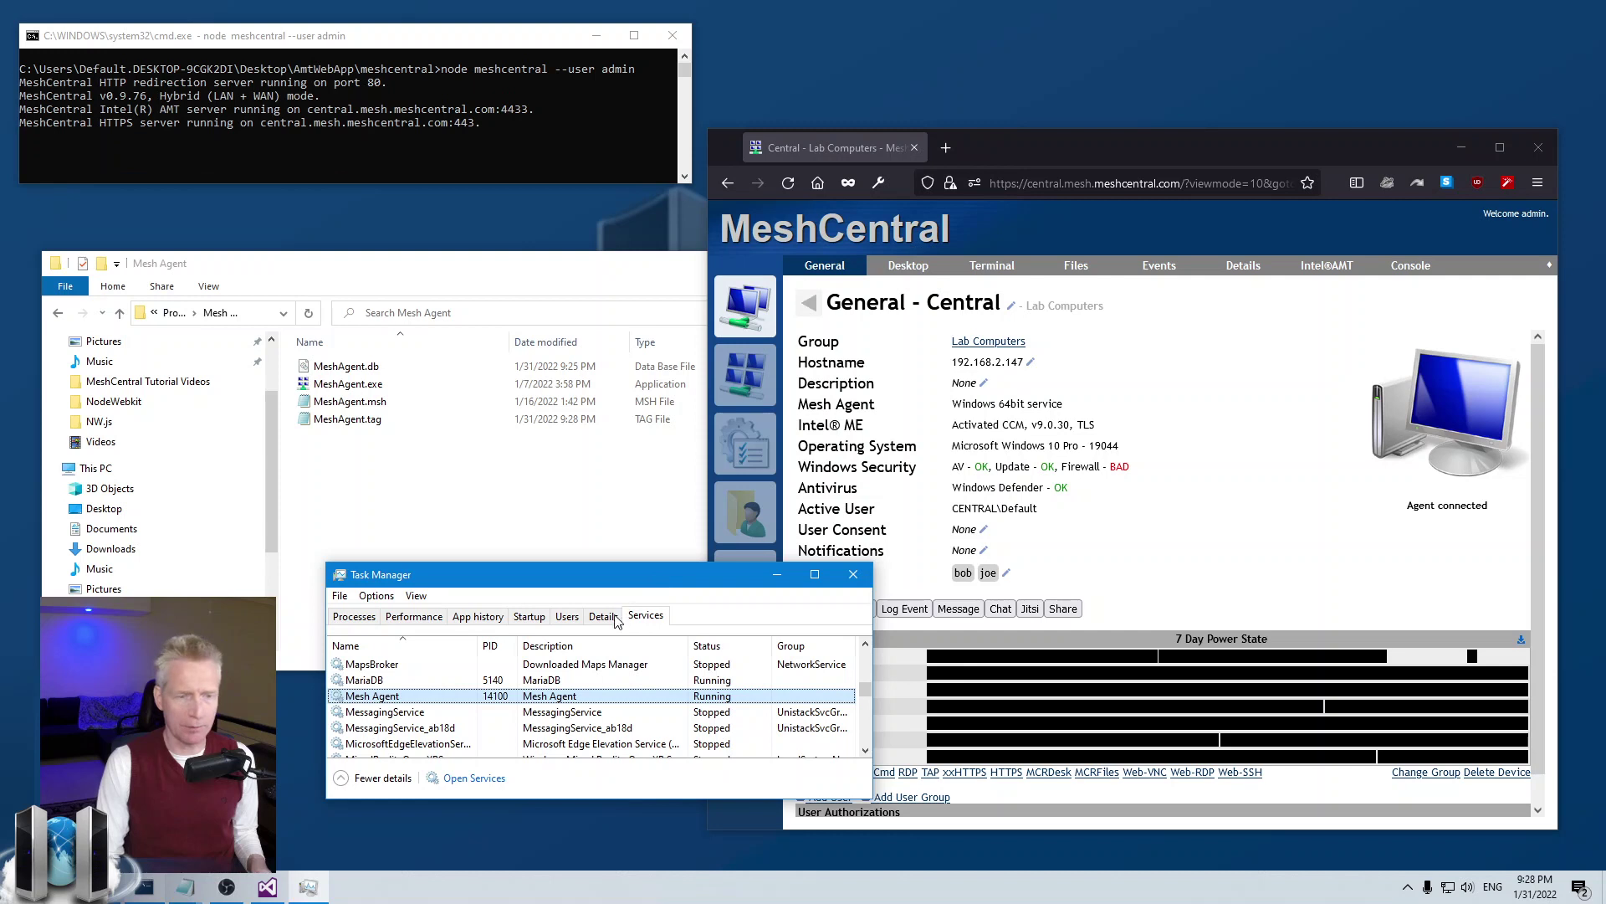
right_click(582, 696)
click(620, 744)
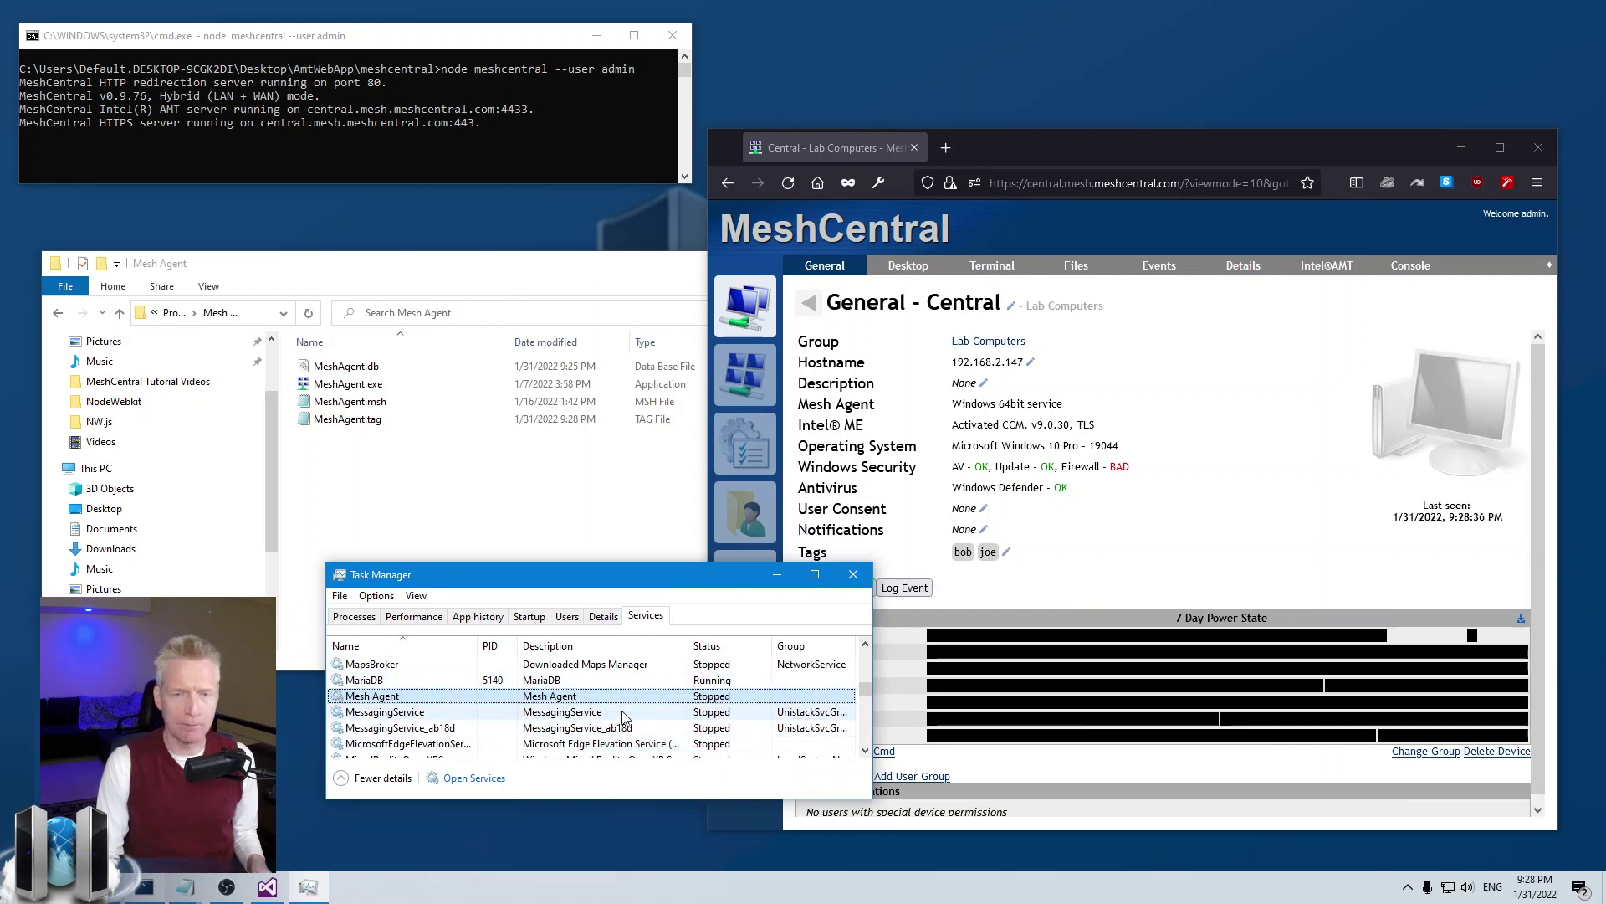
Uncover the Central device's details in MeshCentral and examine its Agent Tag value.
drag(575, 570, 566, 601)
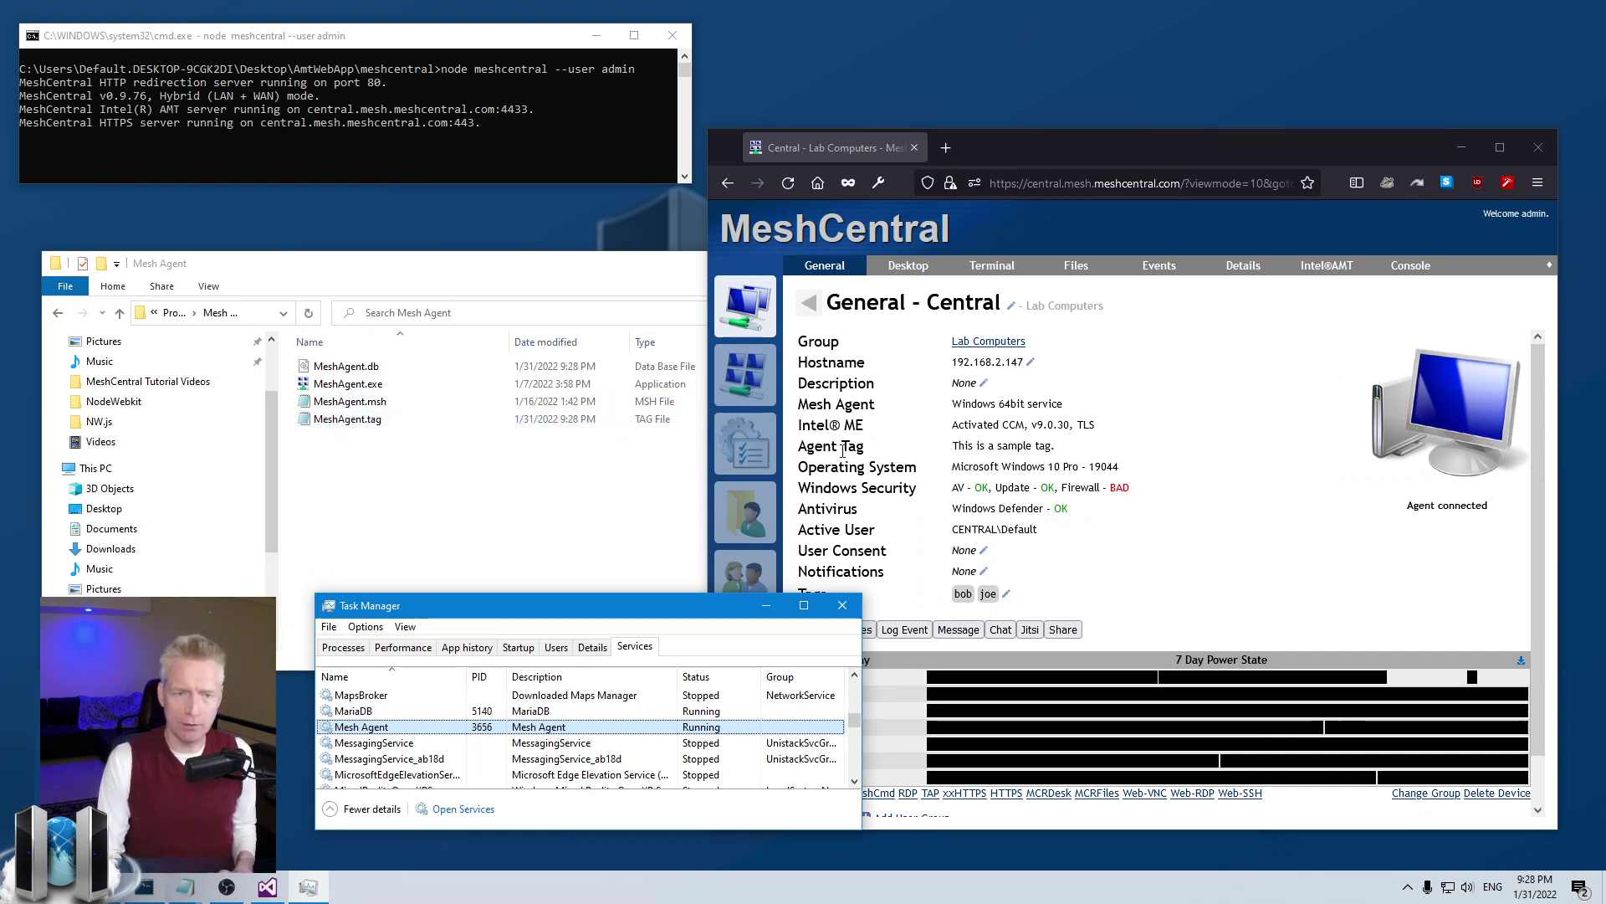
drag(956, 445, 1057, 445)
click(1077, 450)
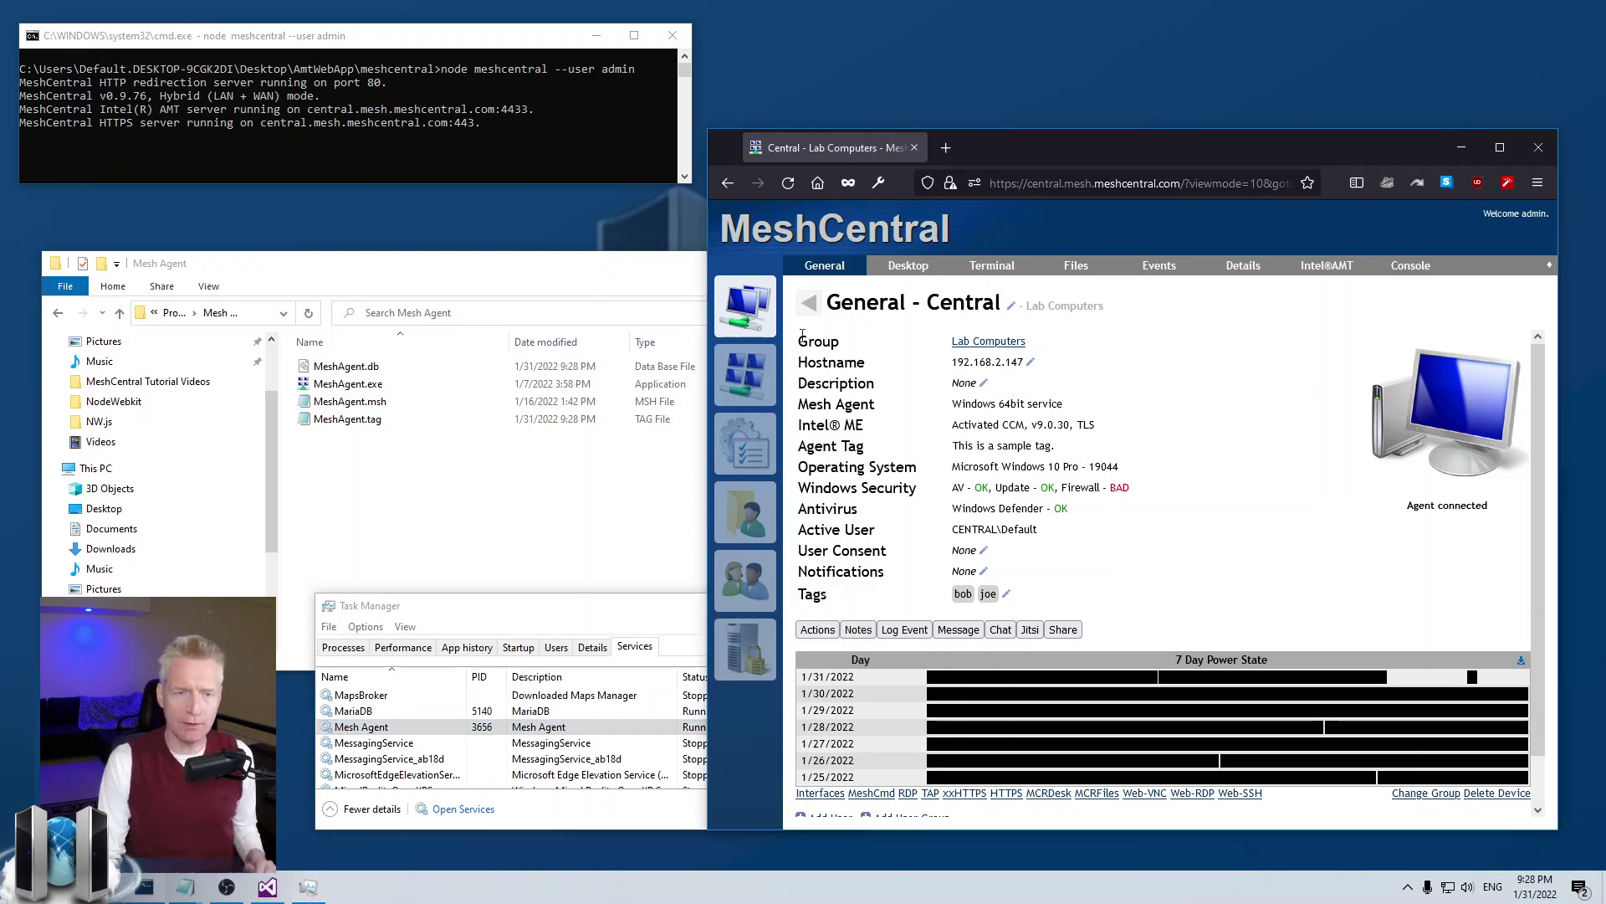
Return to the device list and filter it by agent tag with "atag:sample".
click(809, 302)
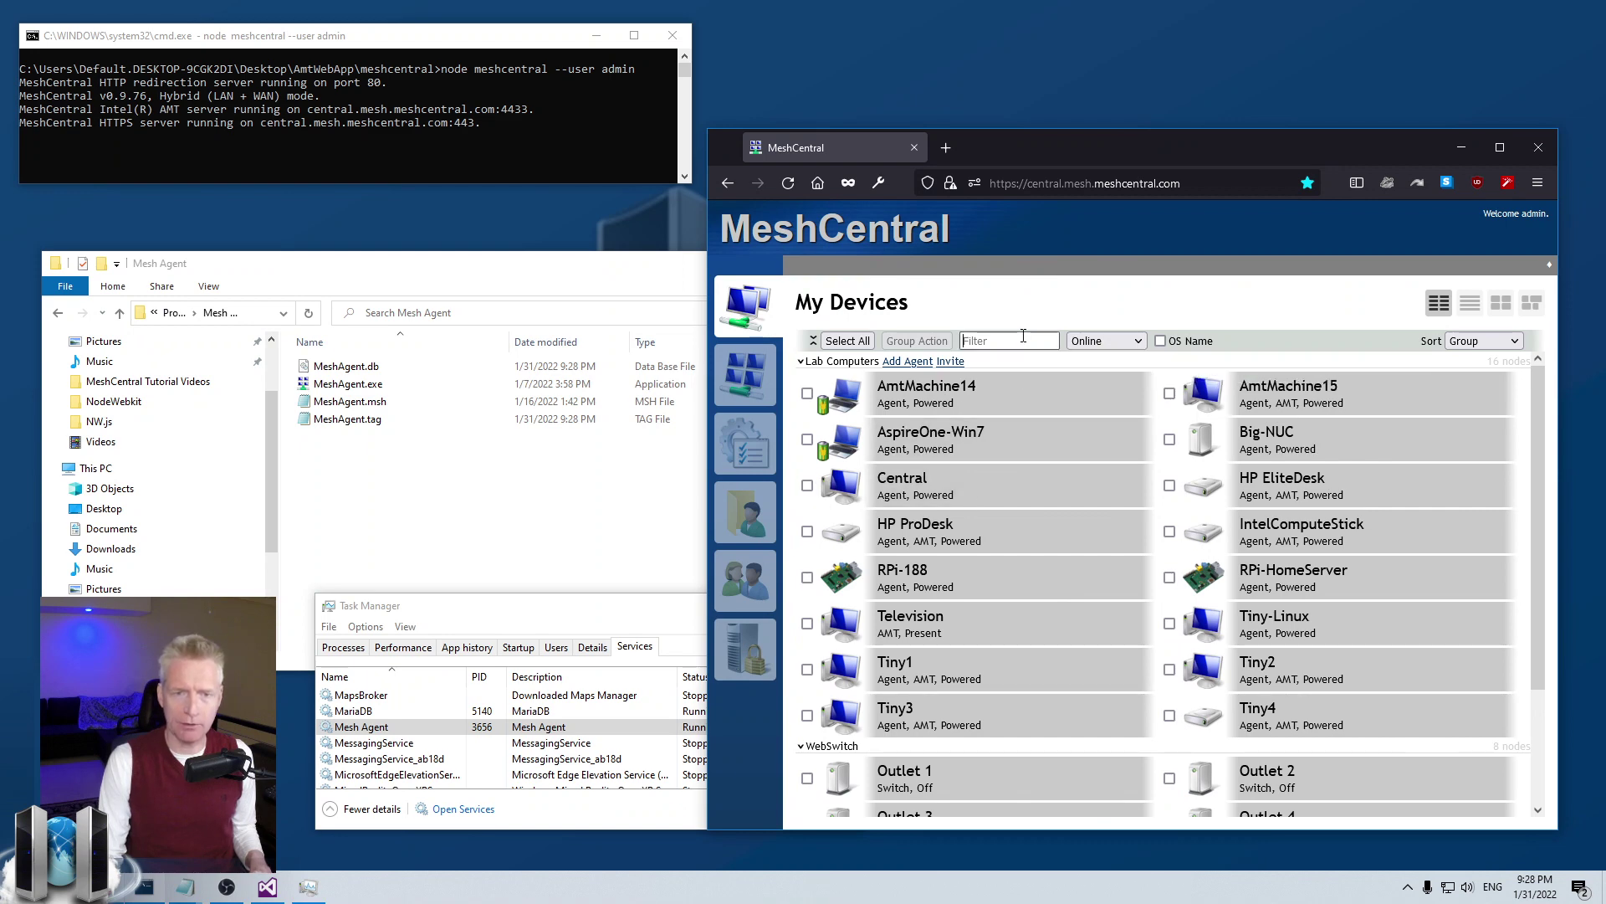
text(atag:sample)
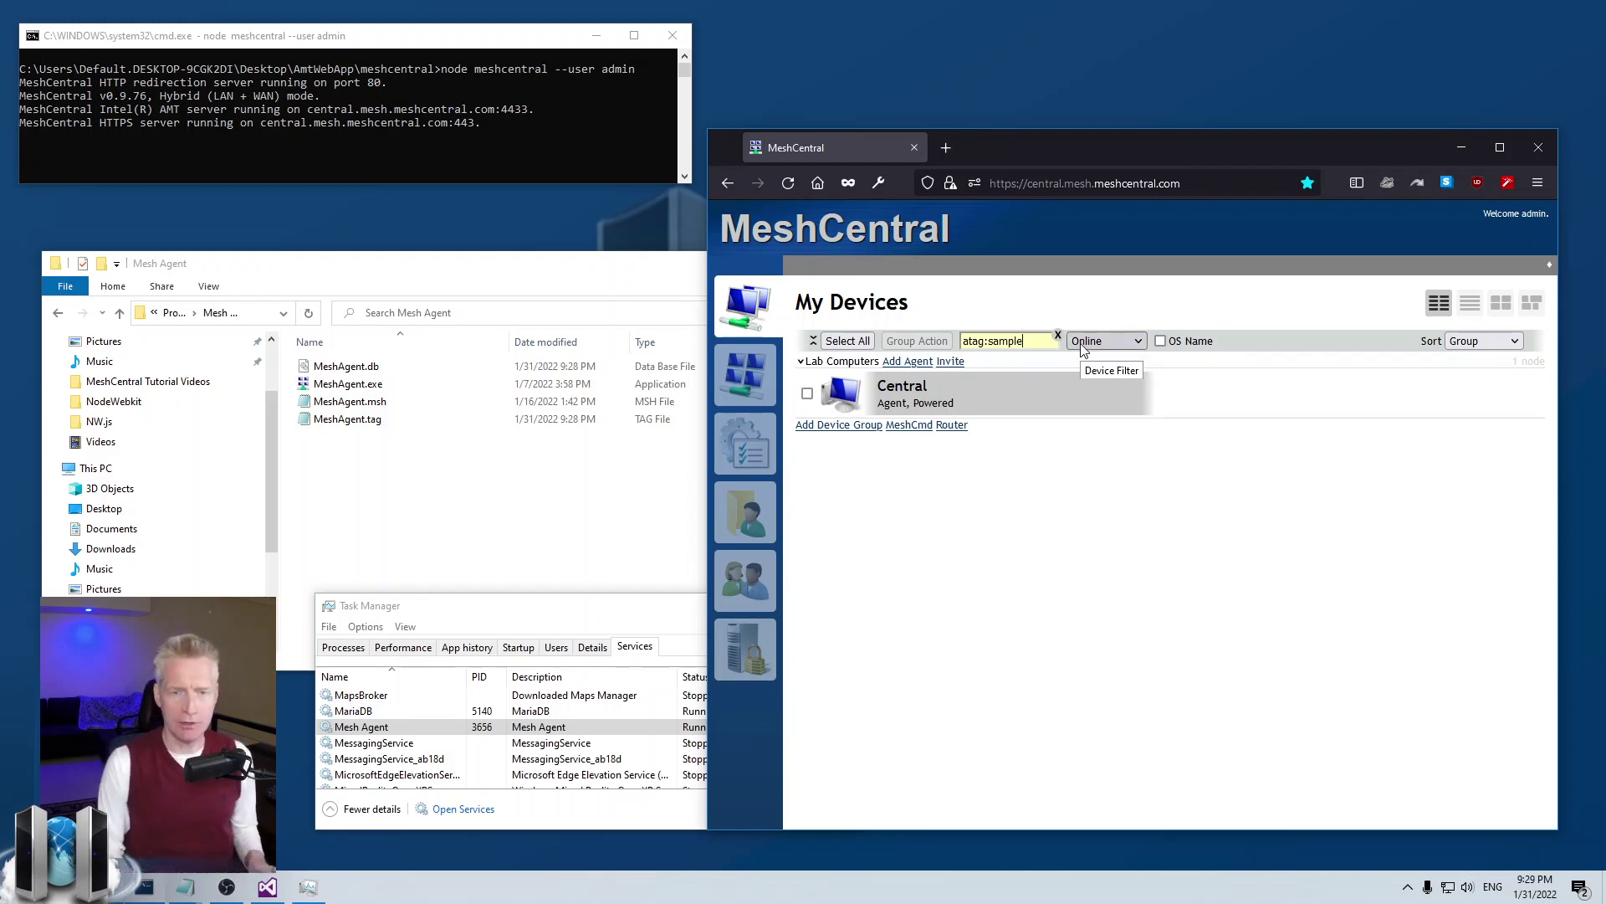
Clear the device filter and reopen the Central device's details.
key(BackSpace)
key(BackSpace)
key(BackSpace)
key(BackSpace)
key(BackSpace)
key(BackSpace)
key(BackSpace)
key(BackSpace)
key(BackSpace)
key(BackSpace)
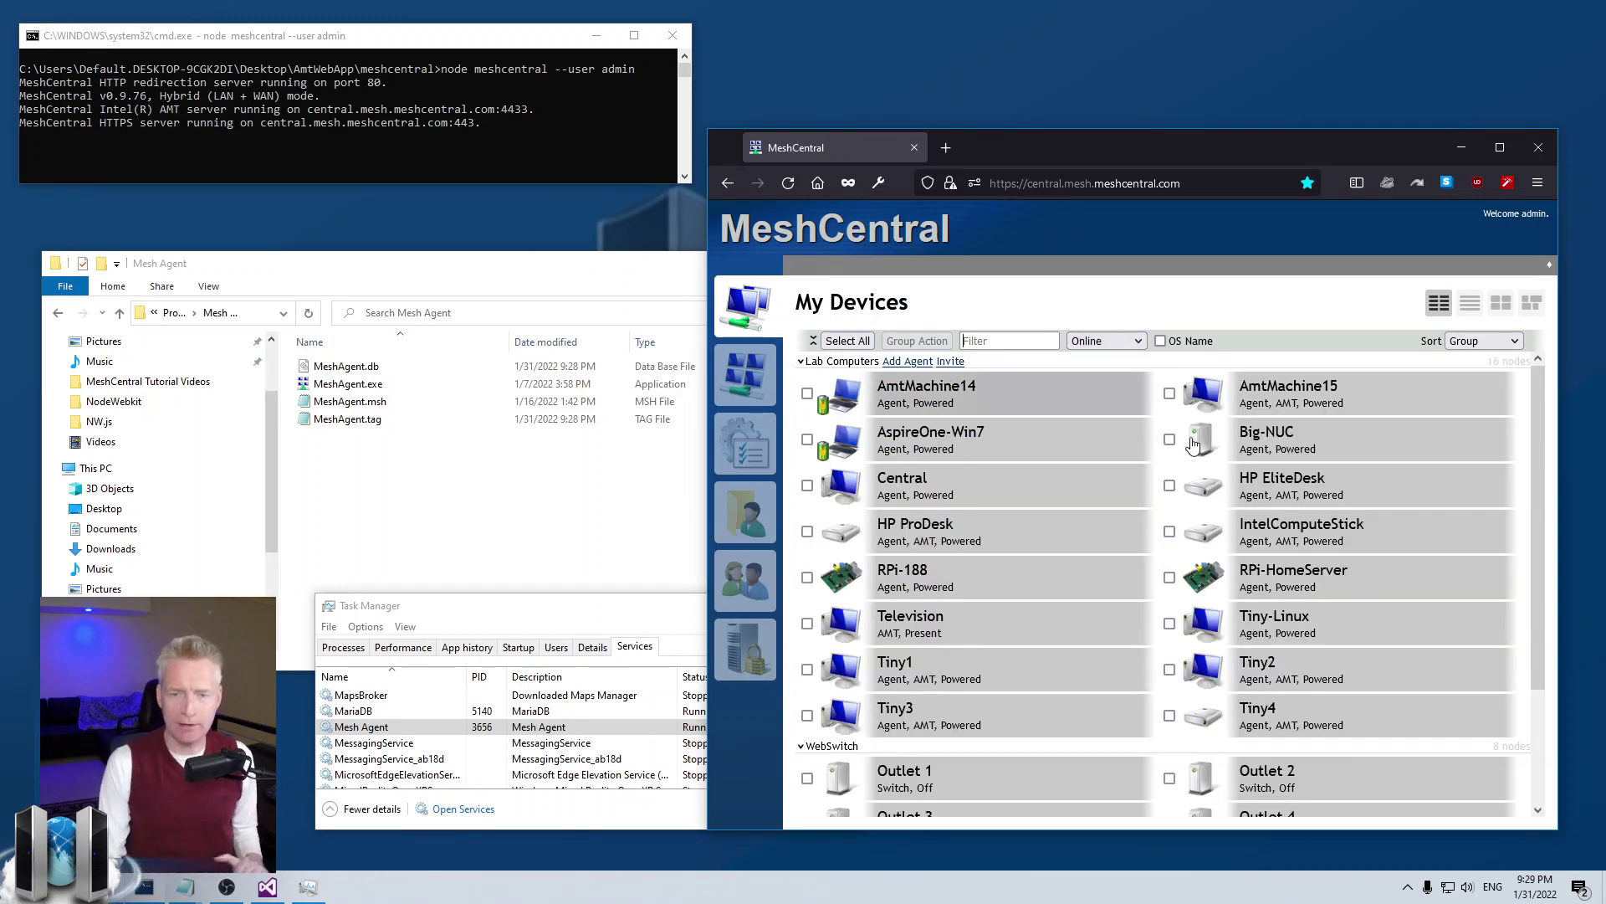
click(1093, 484)
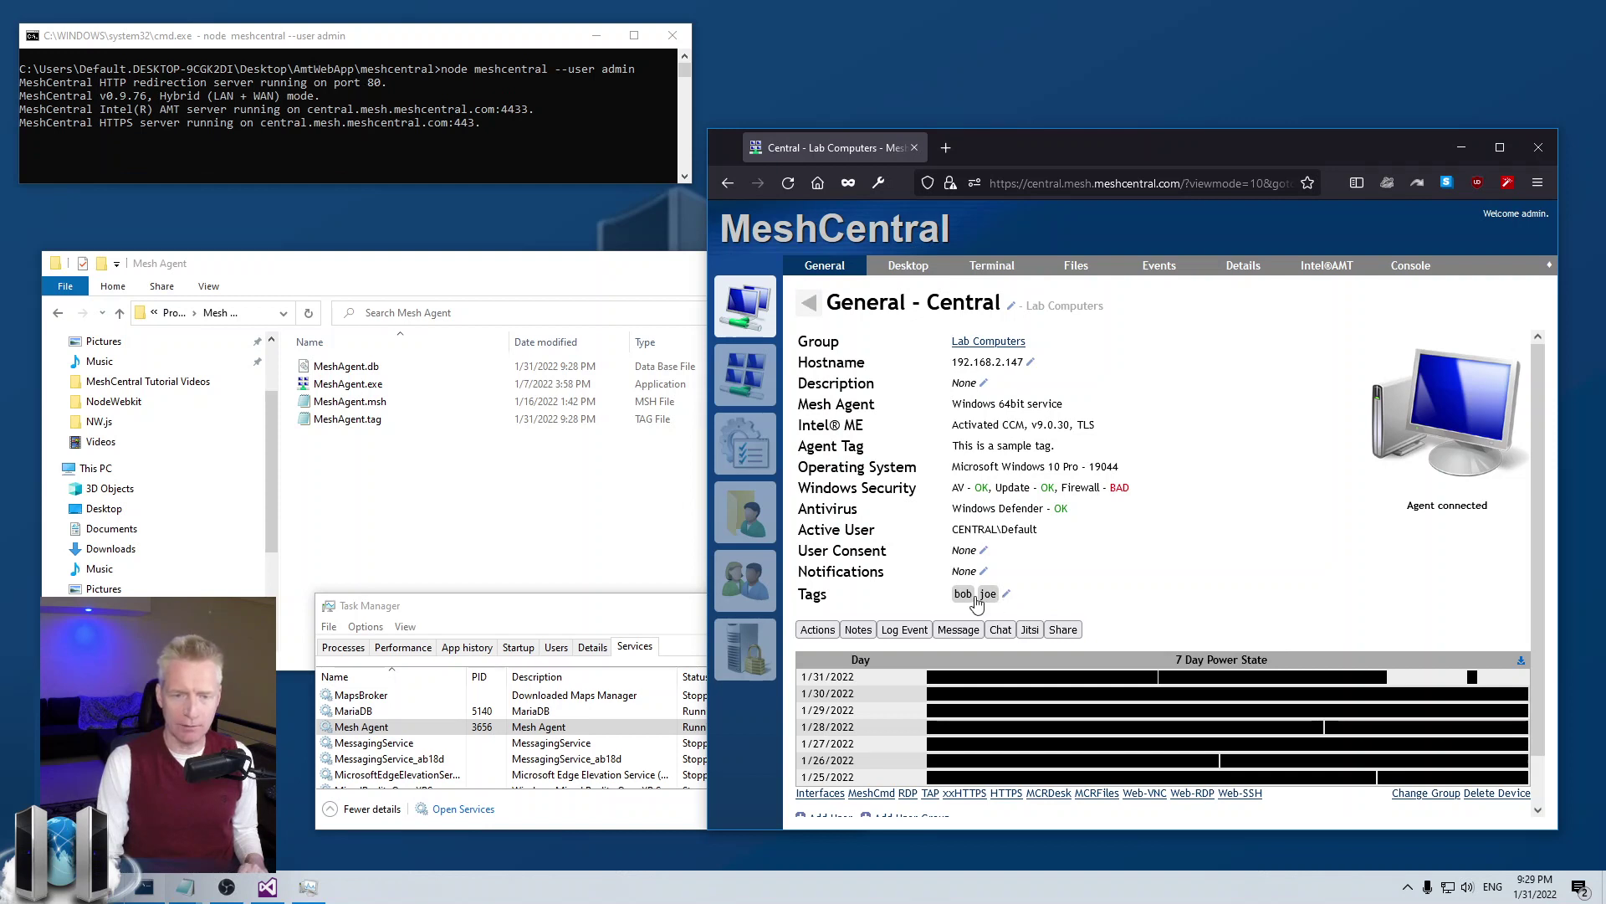
Open the Central device's tag editor, examine its tags and close it without changes.
click(1006, 594)
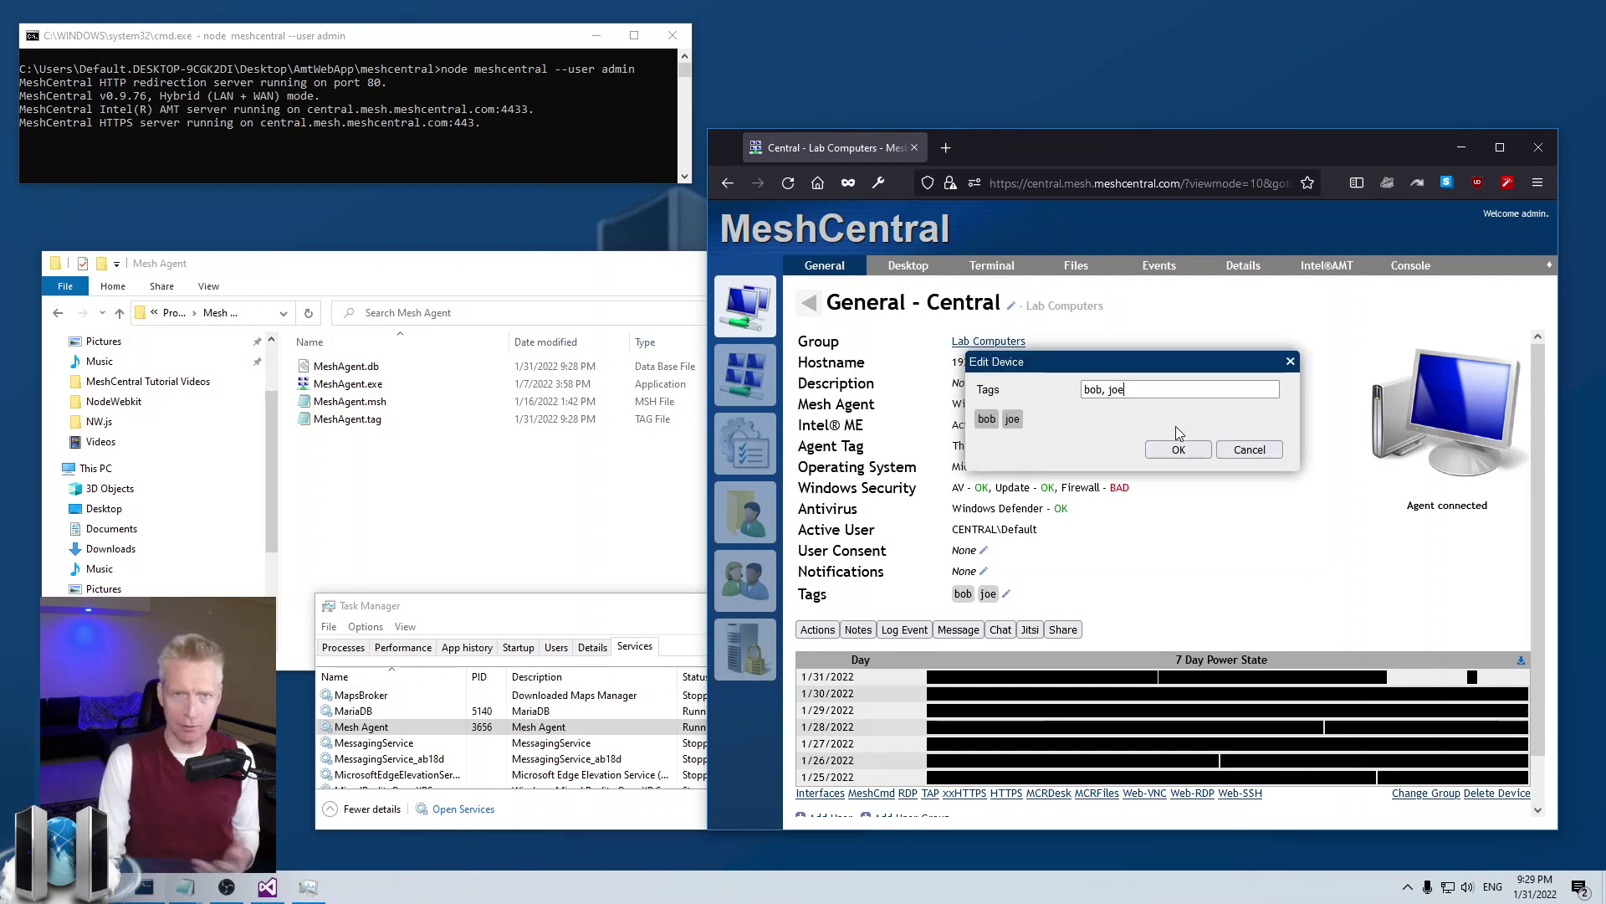
click(1249, 450)
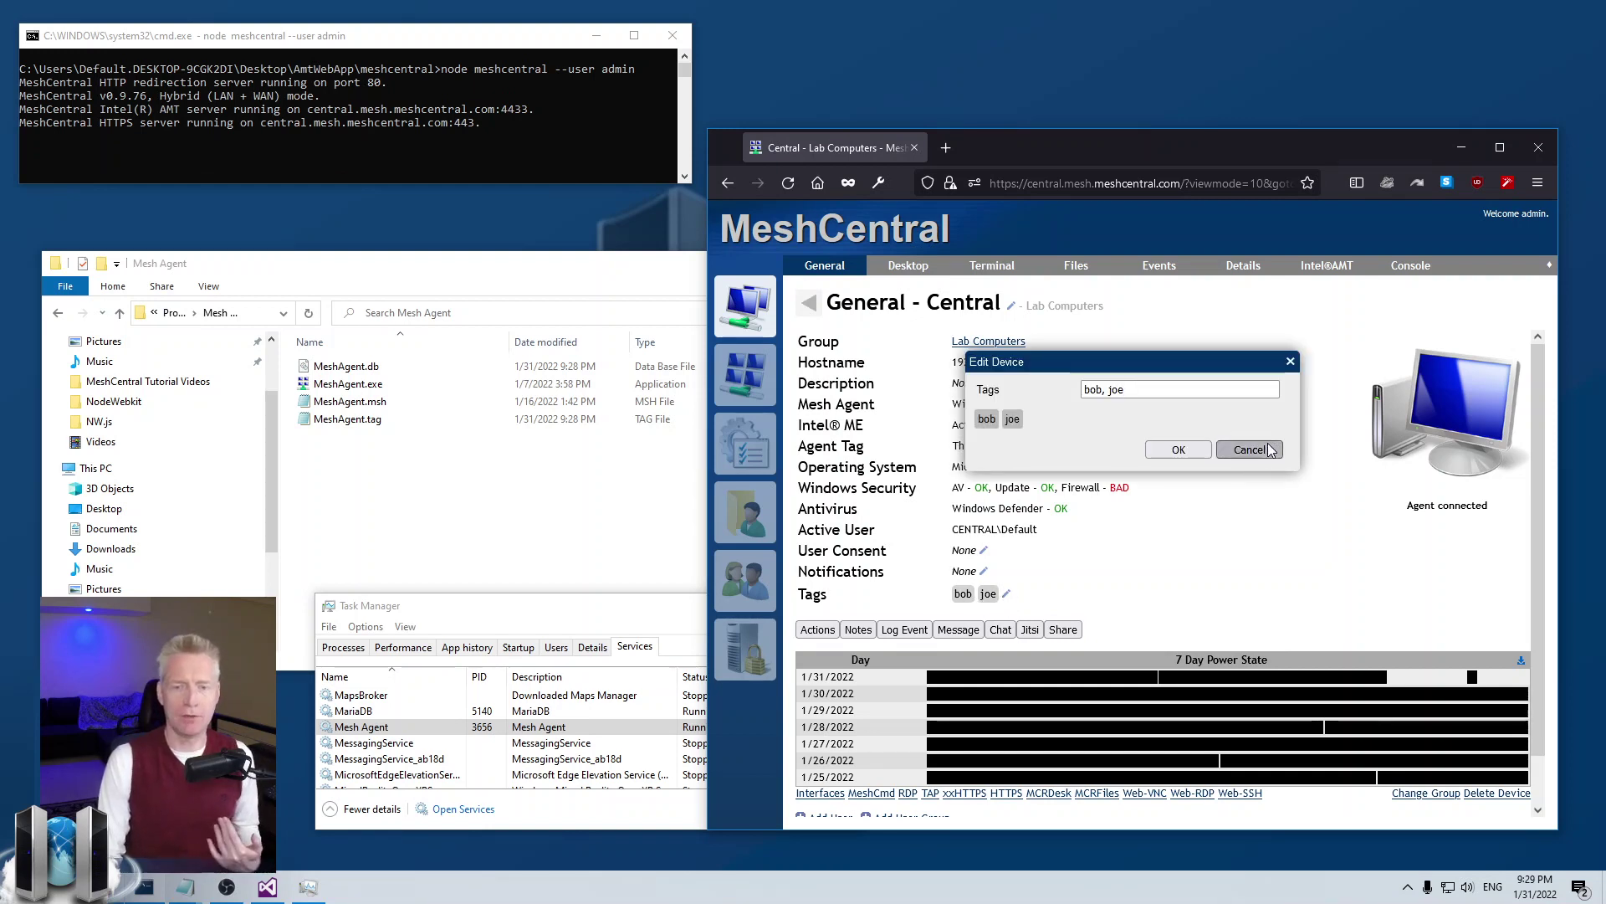
Return to the device list and filter it by "tag:bob" and by "tag:joe".
click(808, 302)
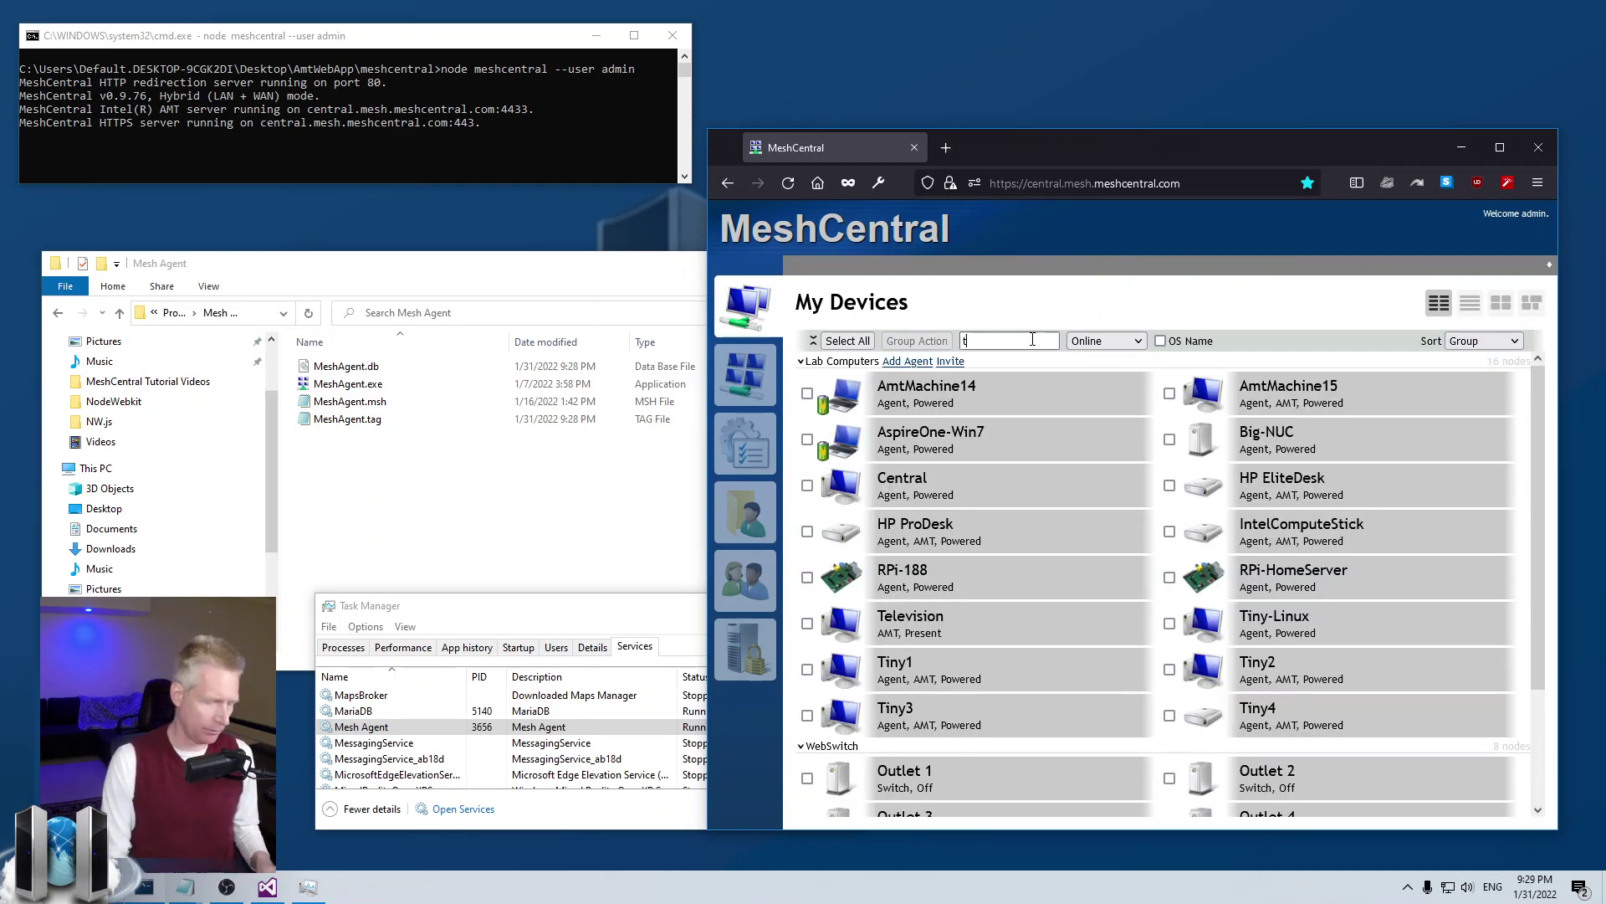
click(1032, 340)
text(tag:bob)
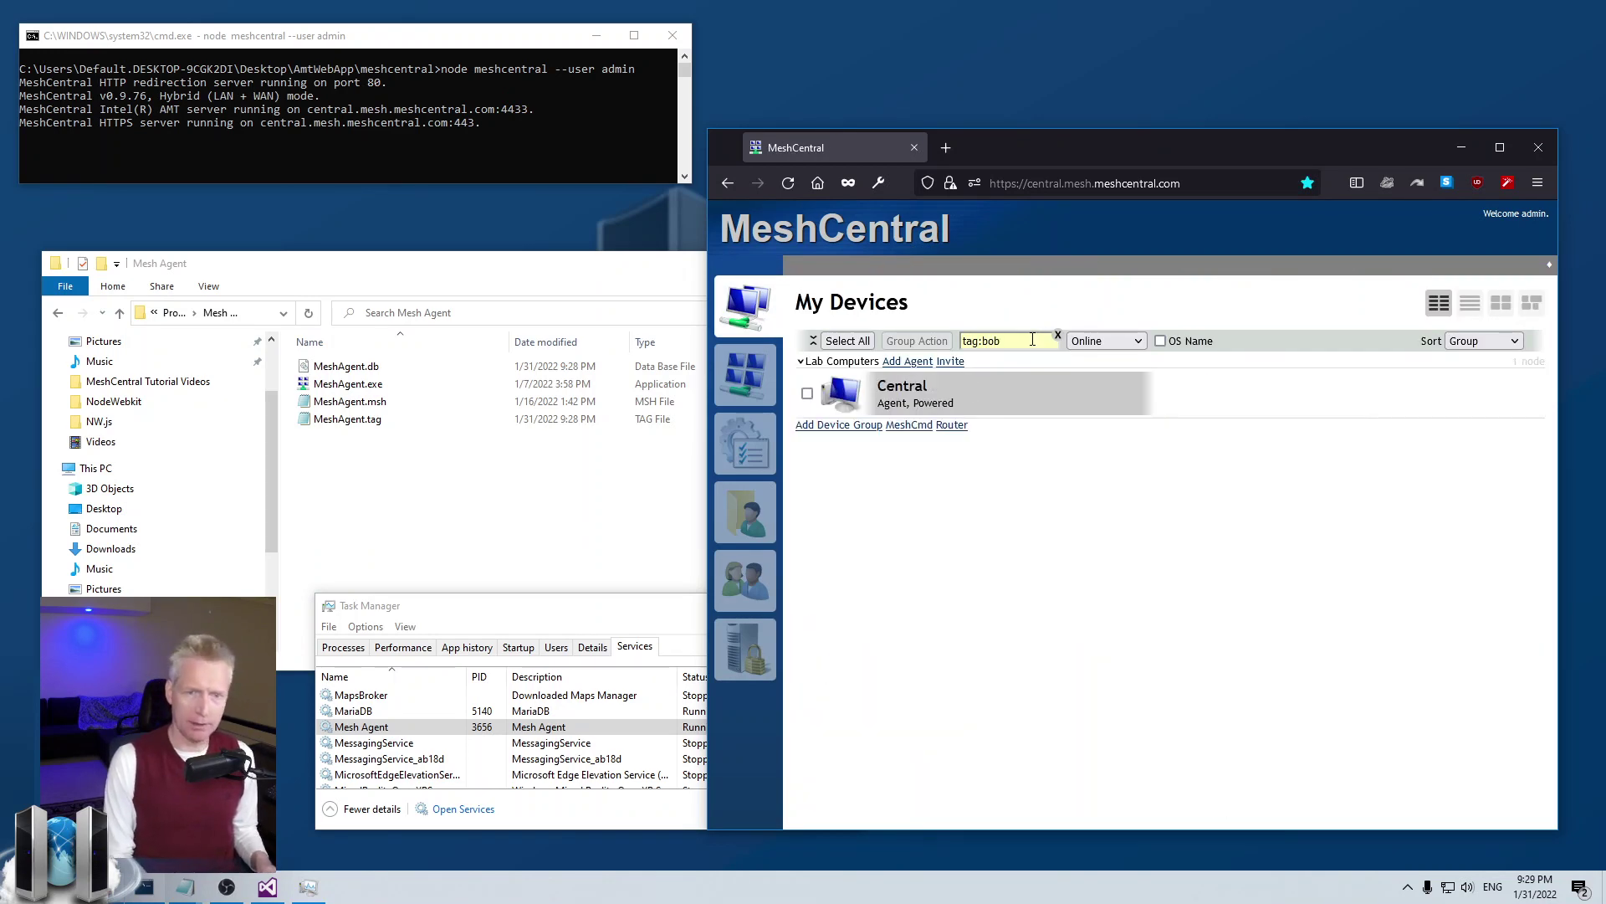
text(joe)
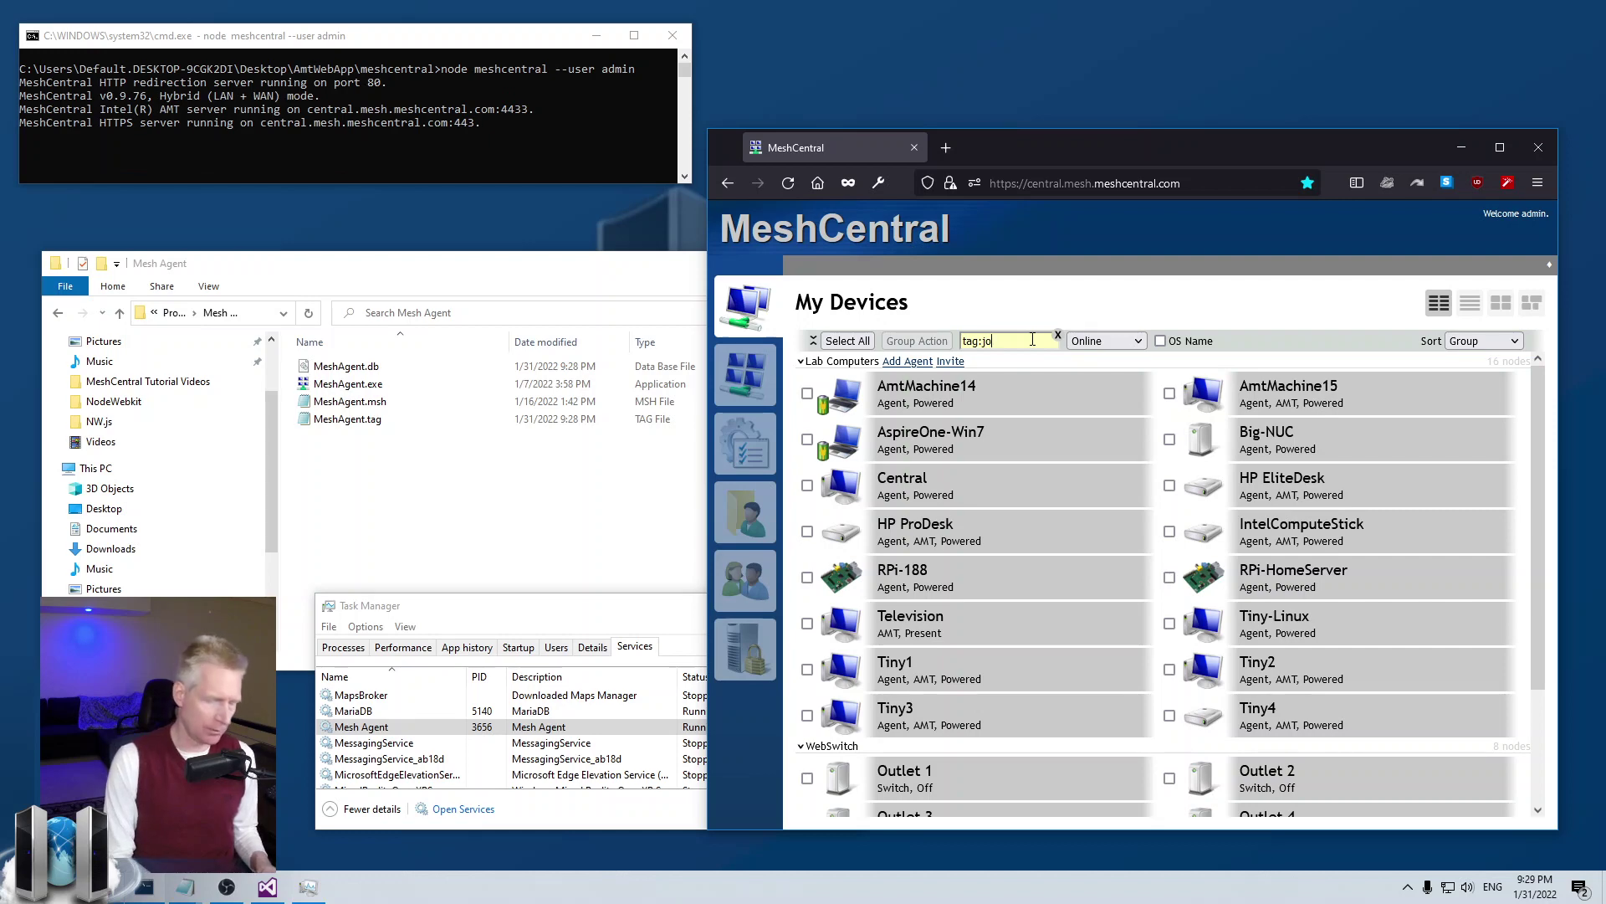
Clear the device filter and reopen the Central device's details to examine its Agent Tag value.
key(BackSpace)
key(BackSpace)
key(BackSpace)
key(BackSpace)
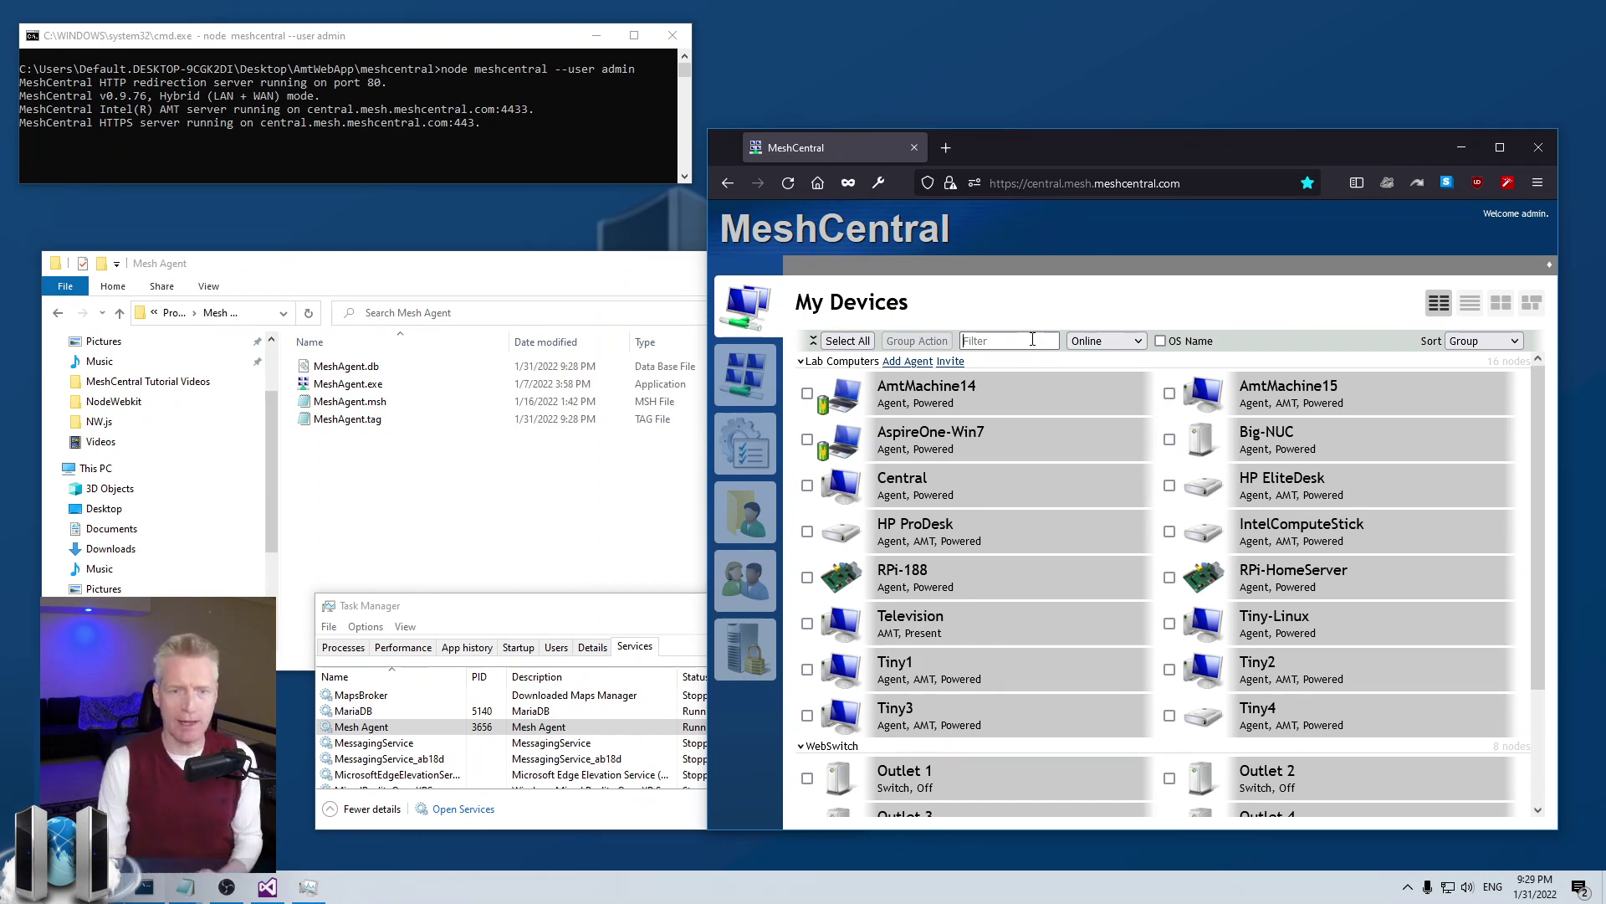
click(943, 487)
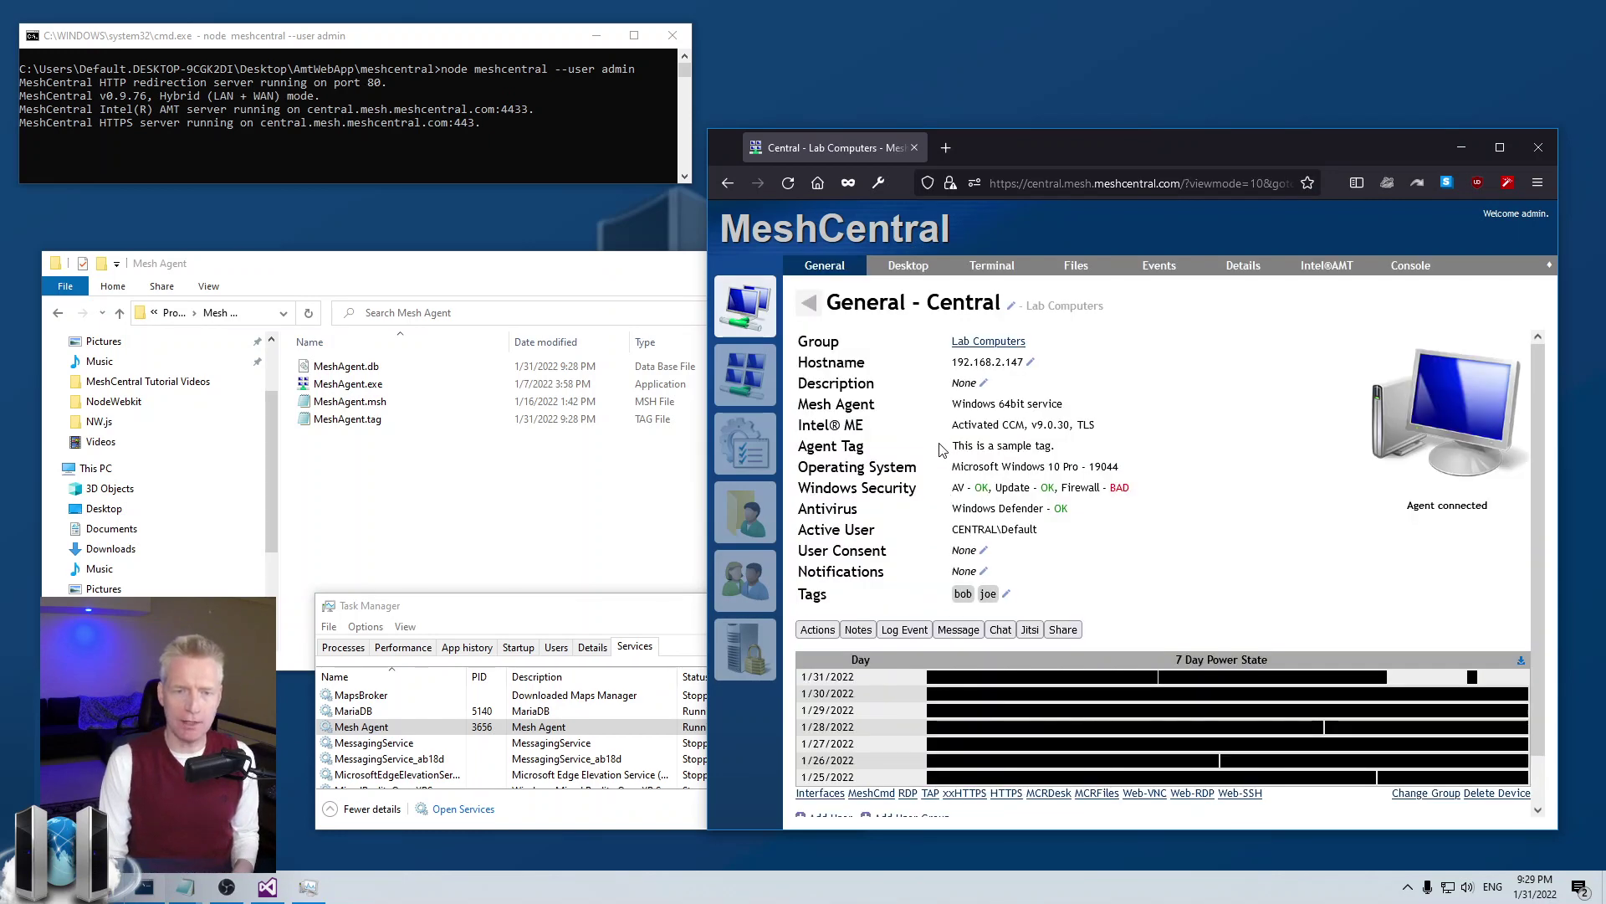
drag(937, 450, 1100, 450)
click(1100, 450)
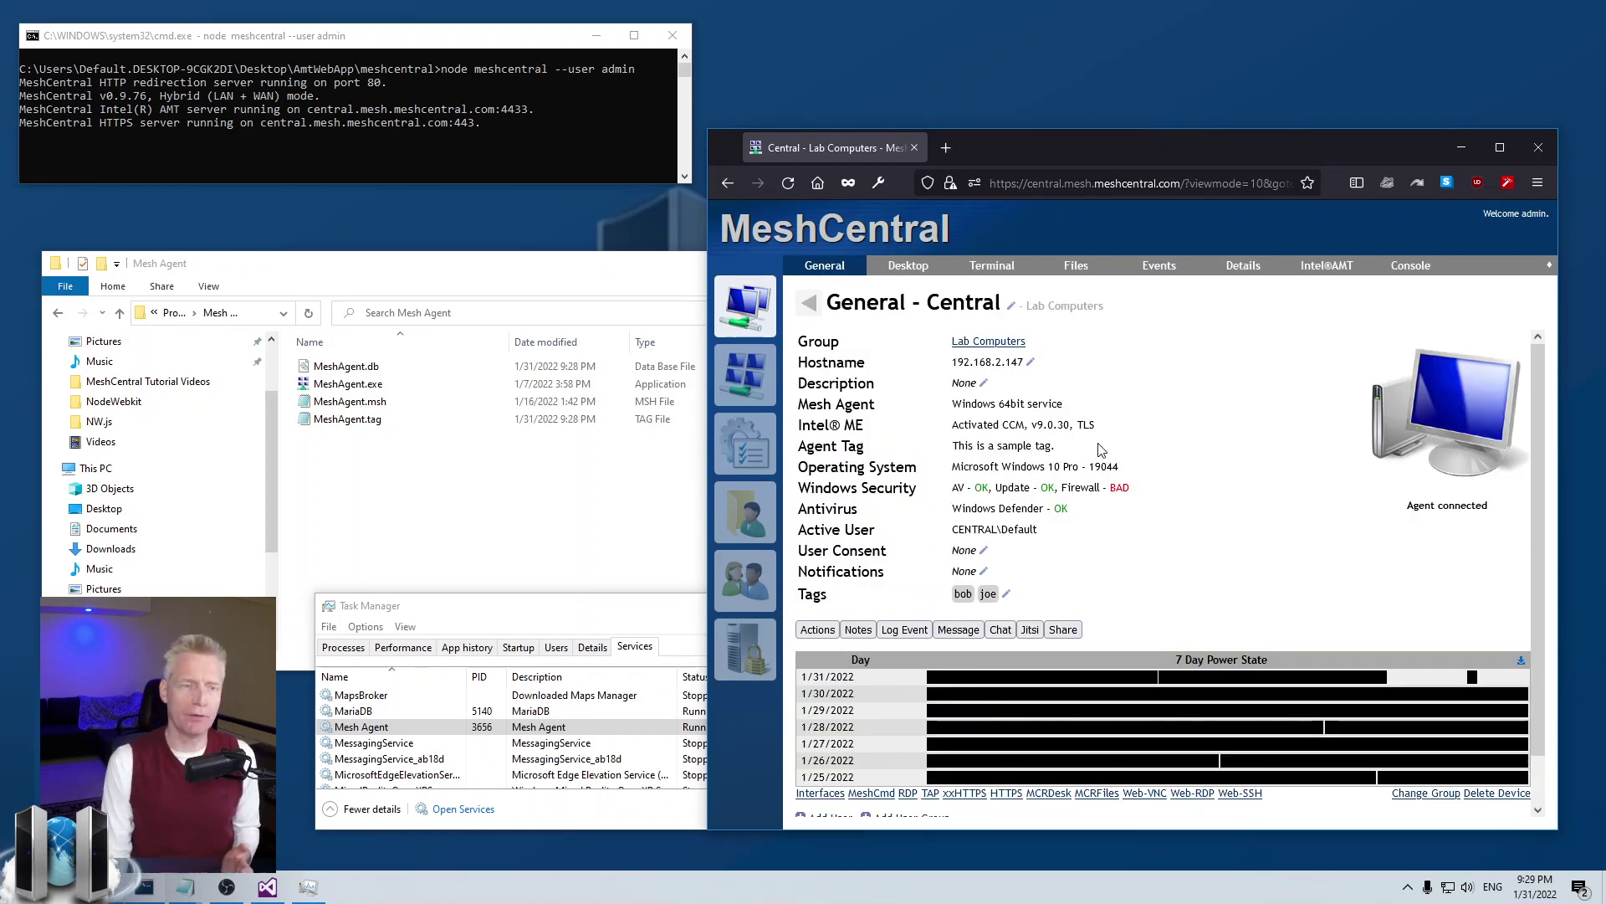
Open MeshAgent.tag from the Mesh Agent folder in Notepad and place the cursor at the end of its text.
click(373, 428)
double_click(373, 423)
drag(390, 588, 642, 477)
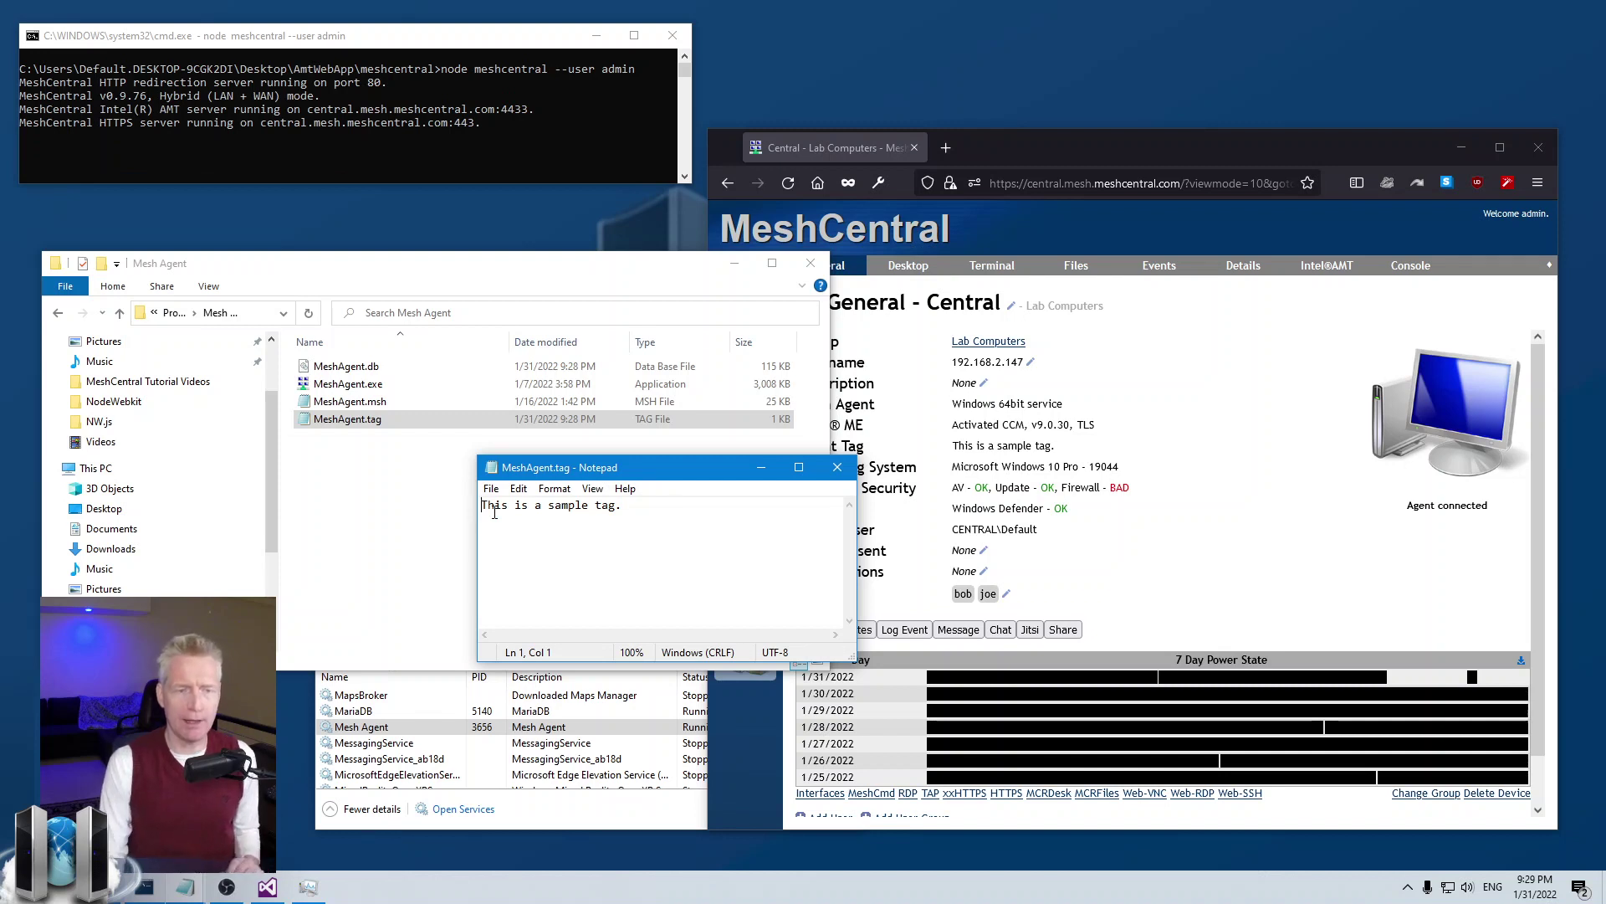
drag(495, 509, 671, 507)
click(677, 507)
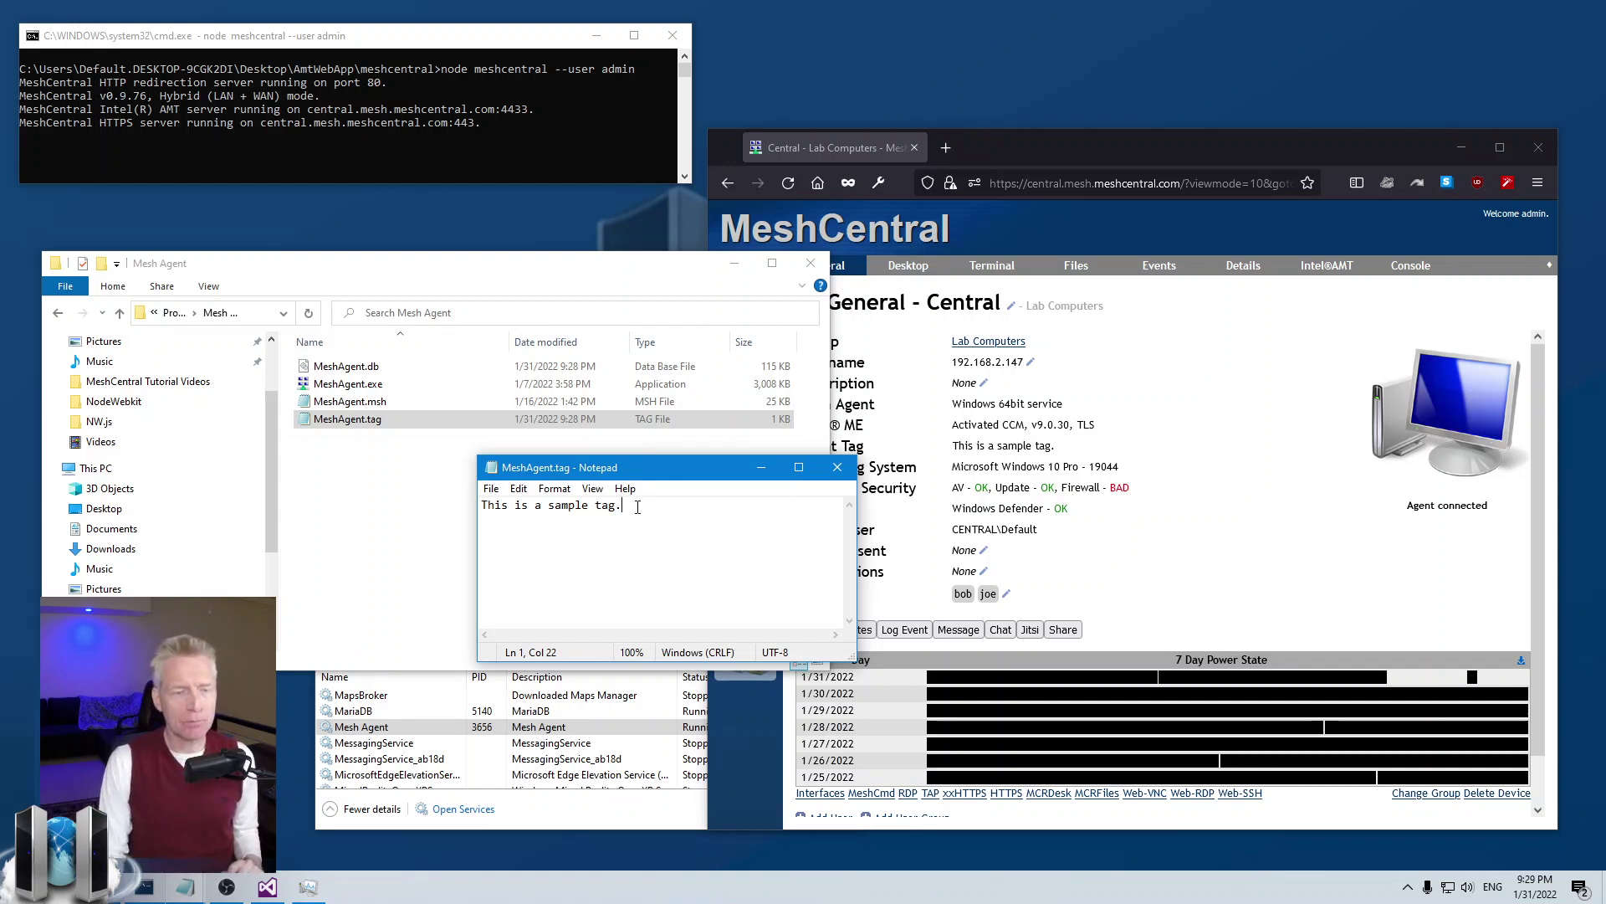
Change the text in MeshAgent.tag to "This is a sample tag, modified." and save the file.
key(Left)
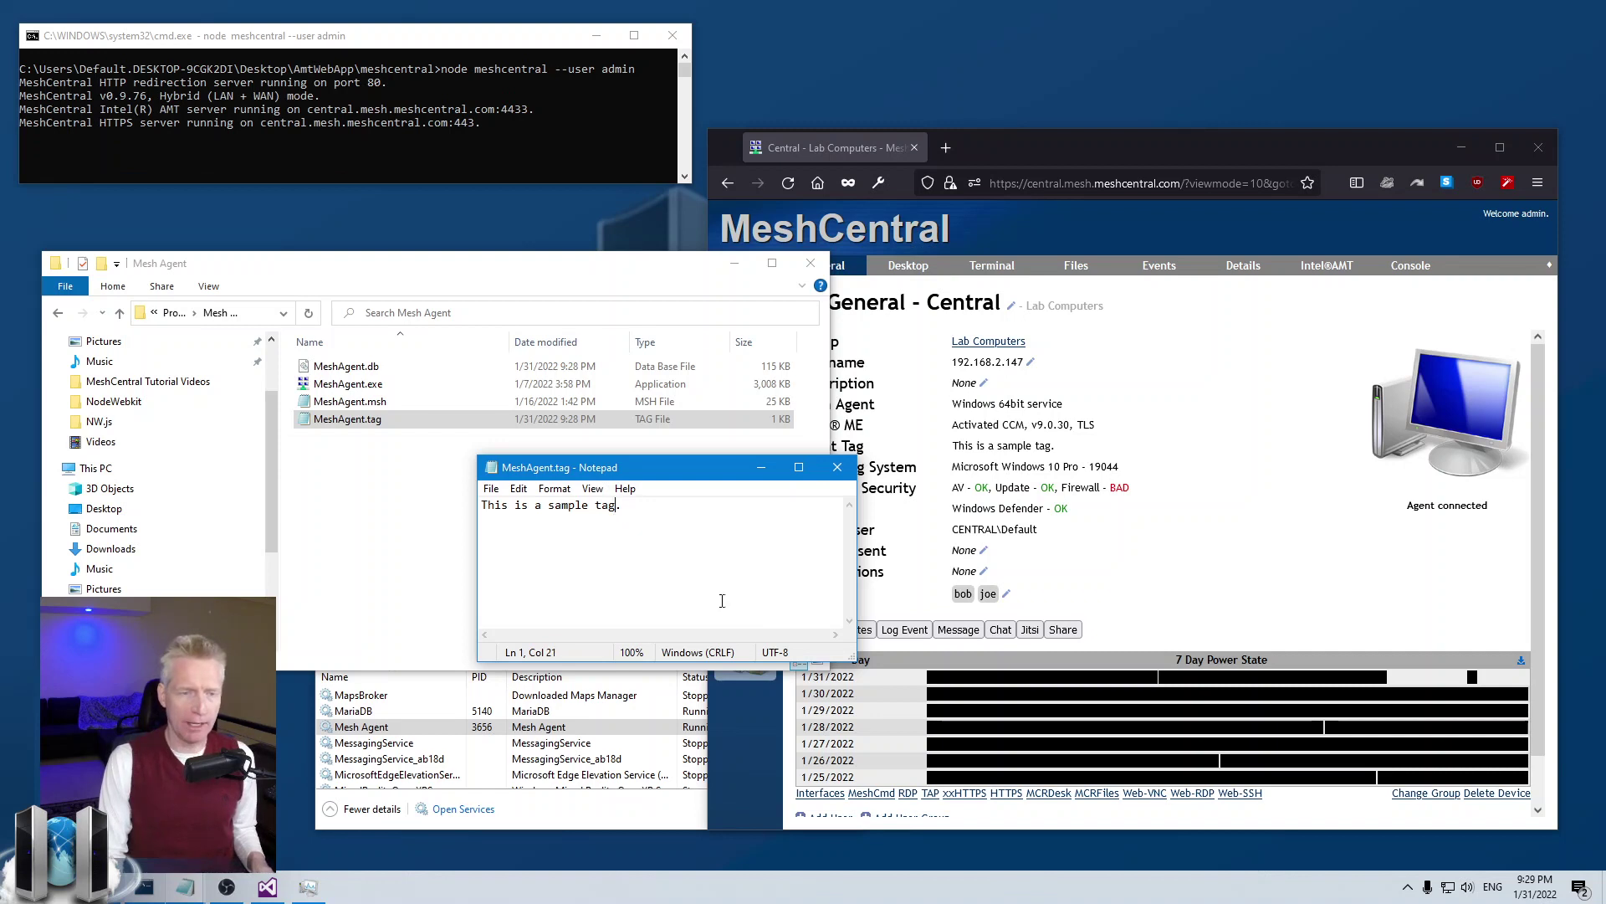
text(, mo)
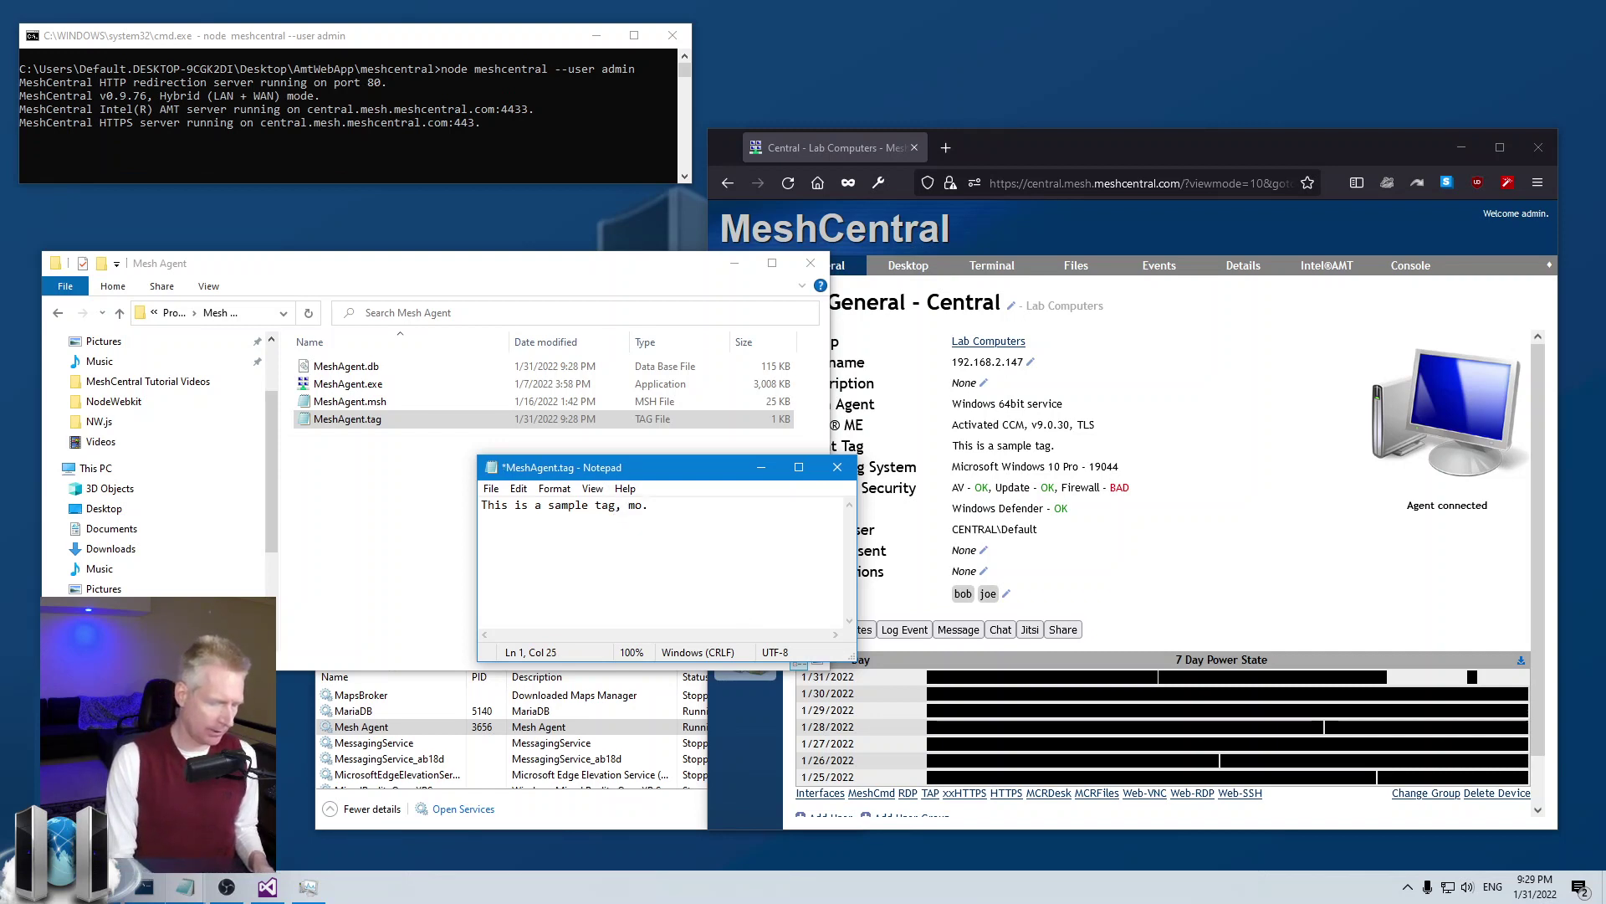
text(dified)
key(alt+f)
key(s)
Restart the Mesh Agent service in Task Manager and bring the Central device's details in MeshCentral to the front.
drag(633, 477, 505, 137)
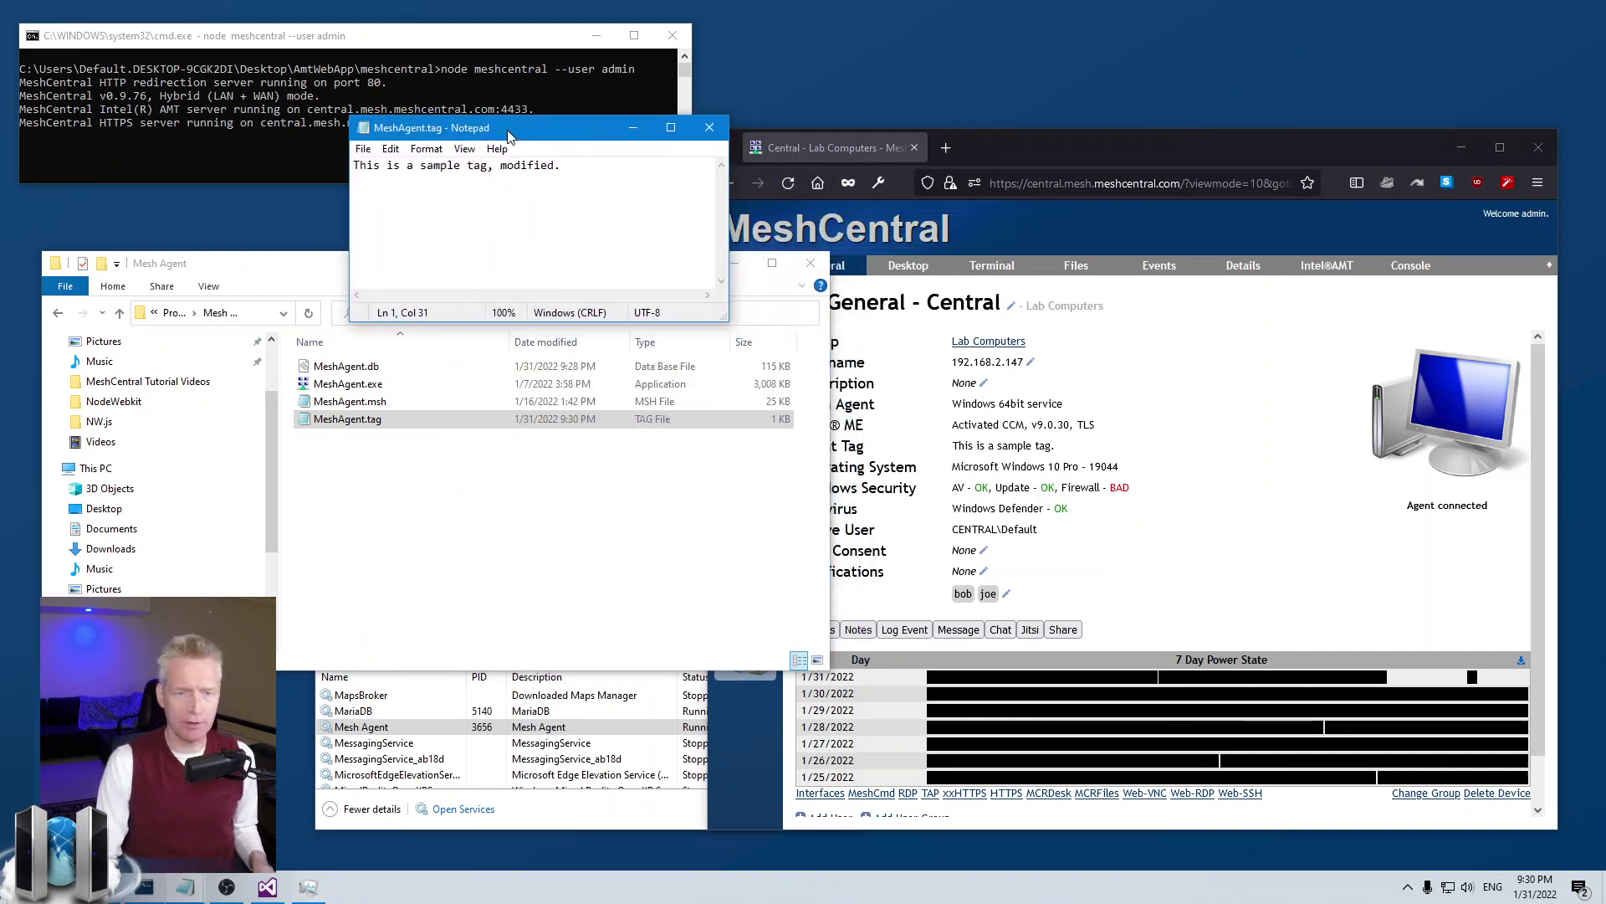
click(474, 728)
right_click(474, 728)
click(502, 757)
click(1094, 560)
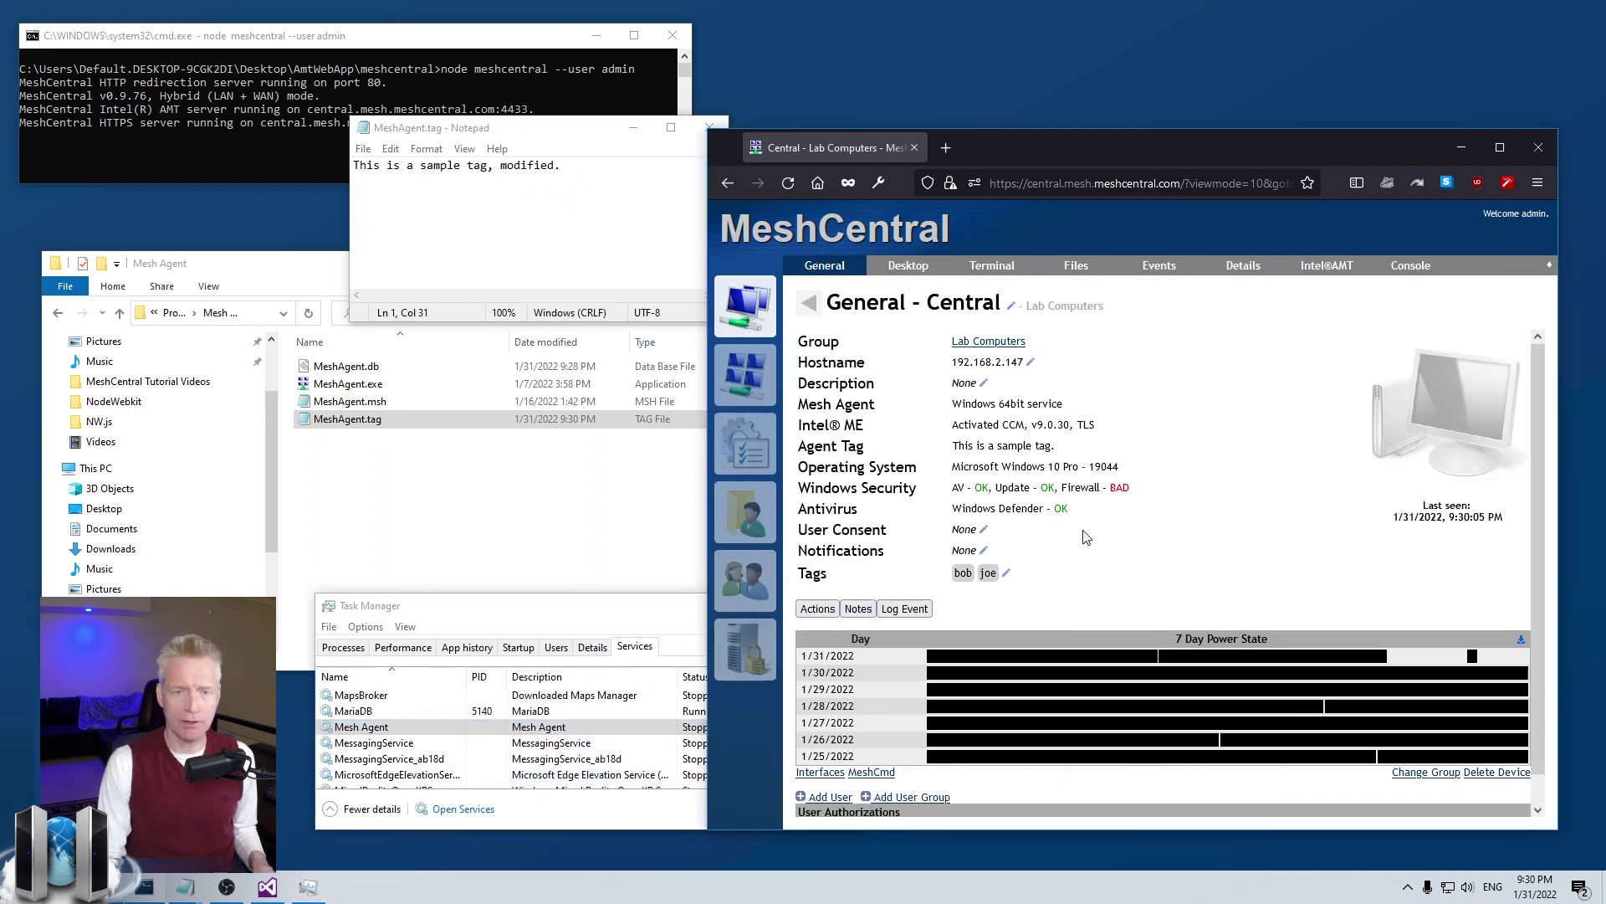
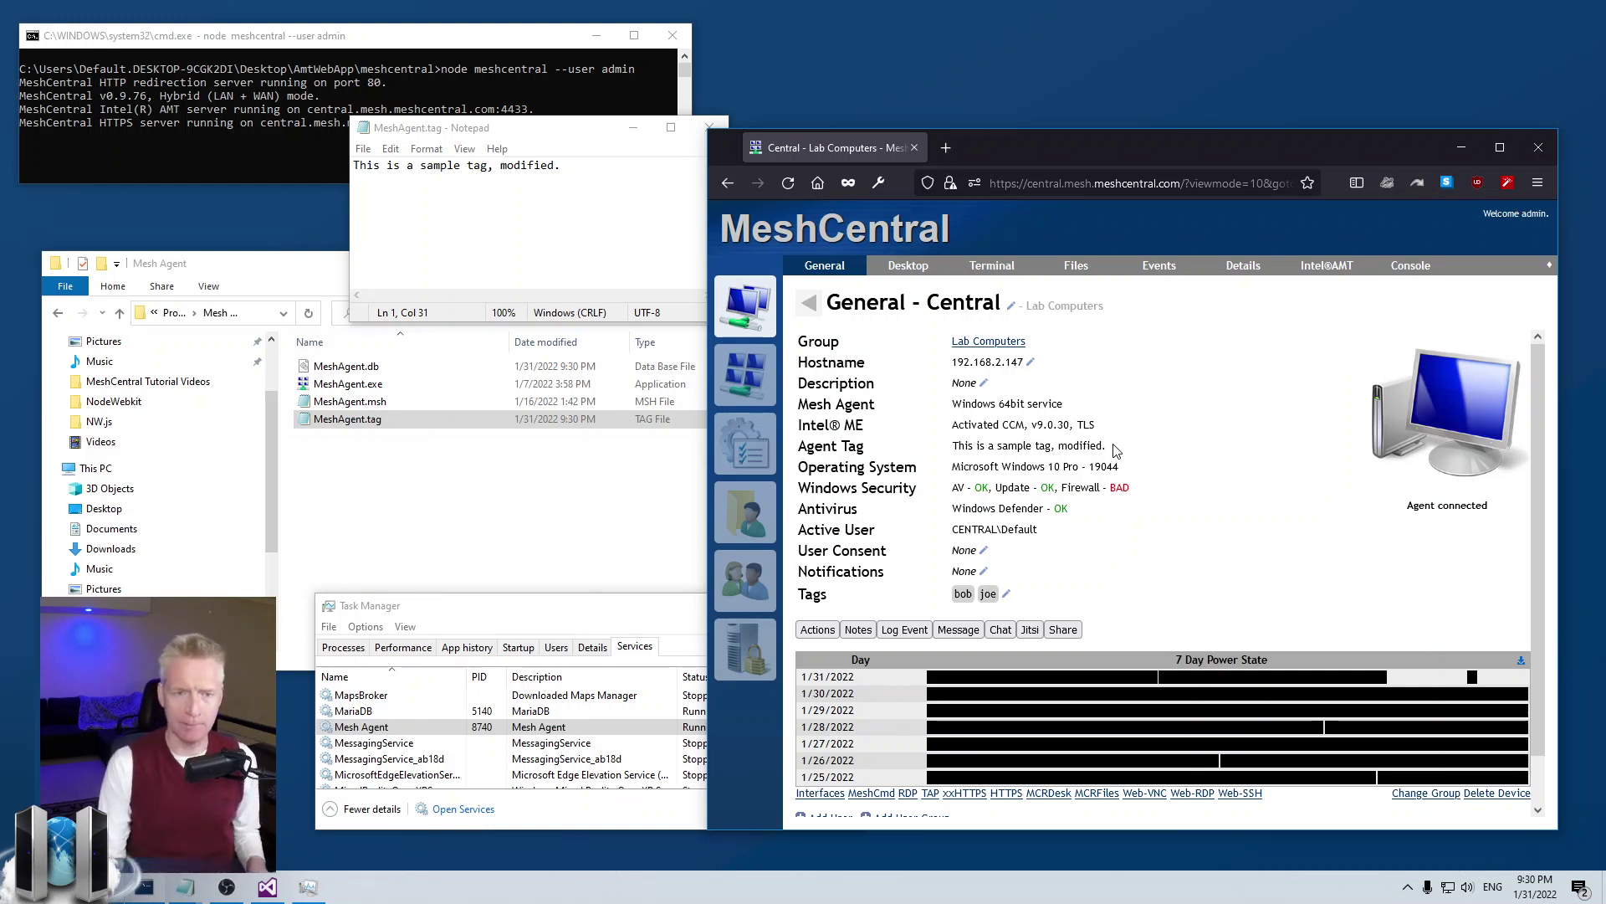
Show My Devices as a detailed list and examine the Device View Columns options without changing them.
click(741, 323)
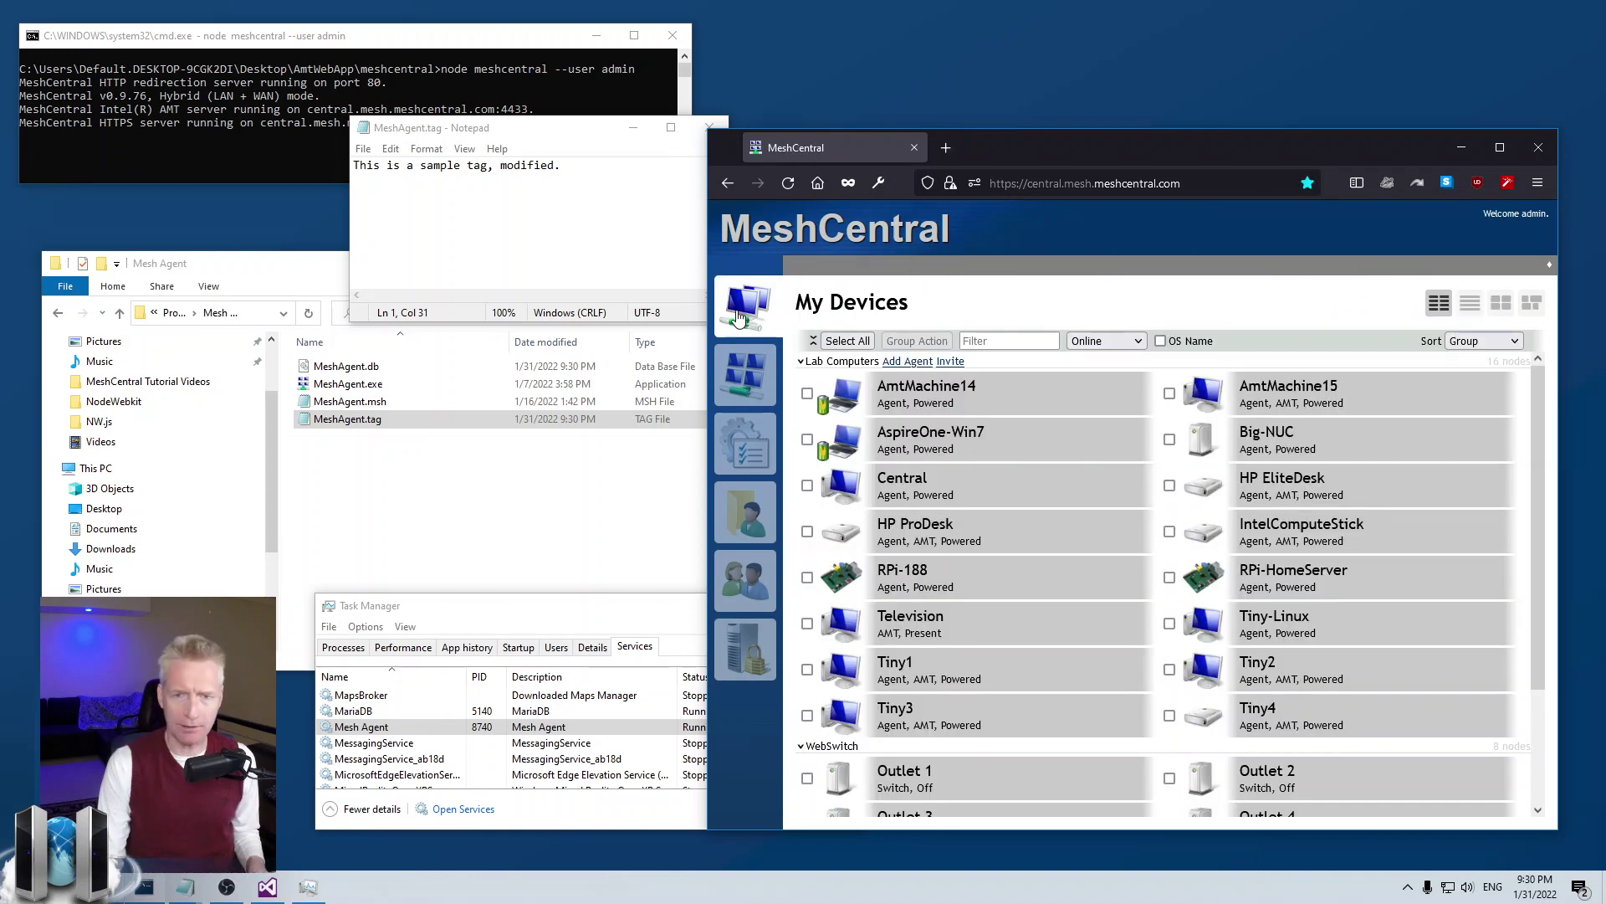
click(1470, 302)
click(1448, 340)
click(1448, 339)
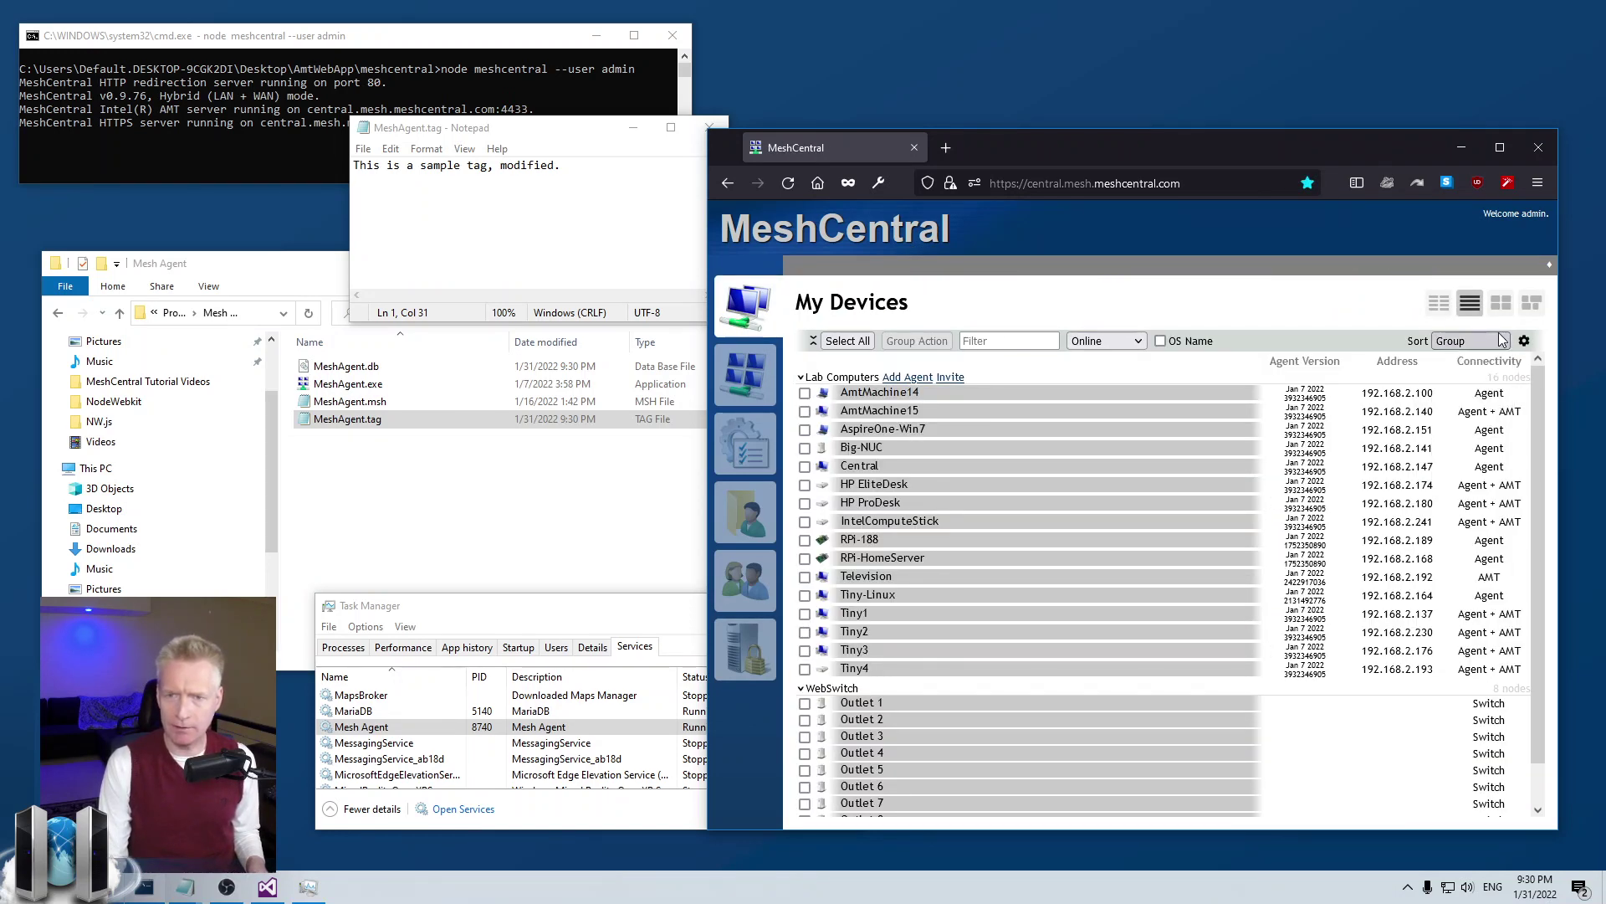
click(1525, 340)
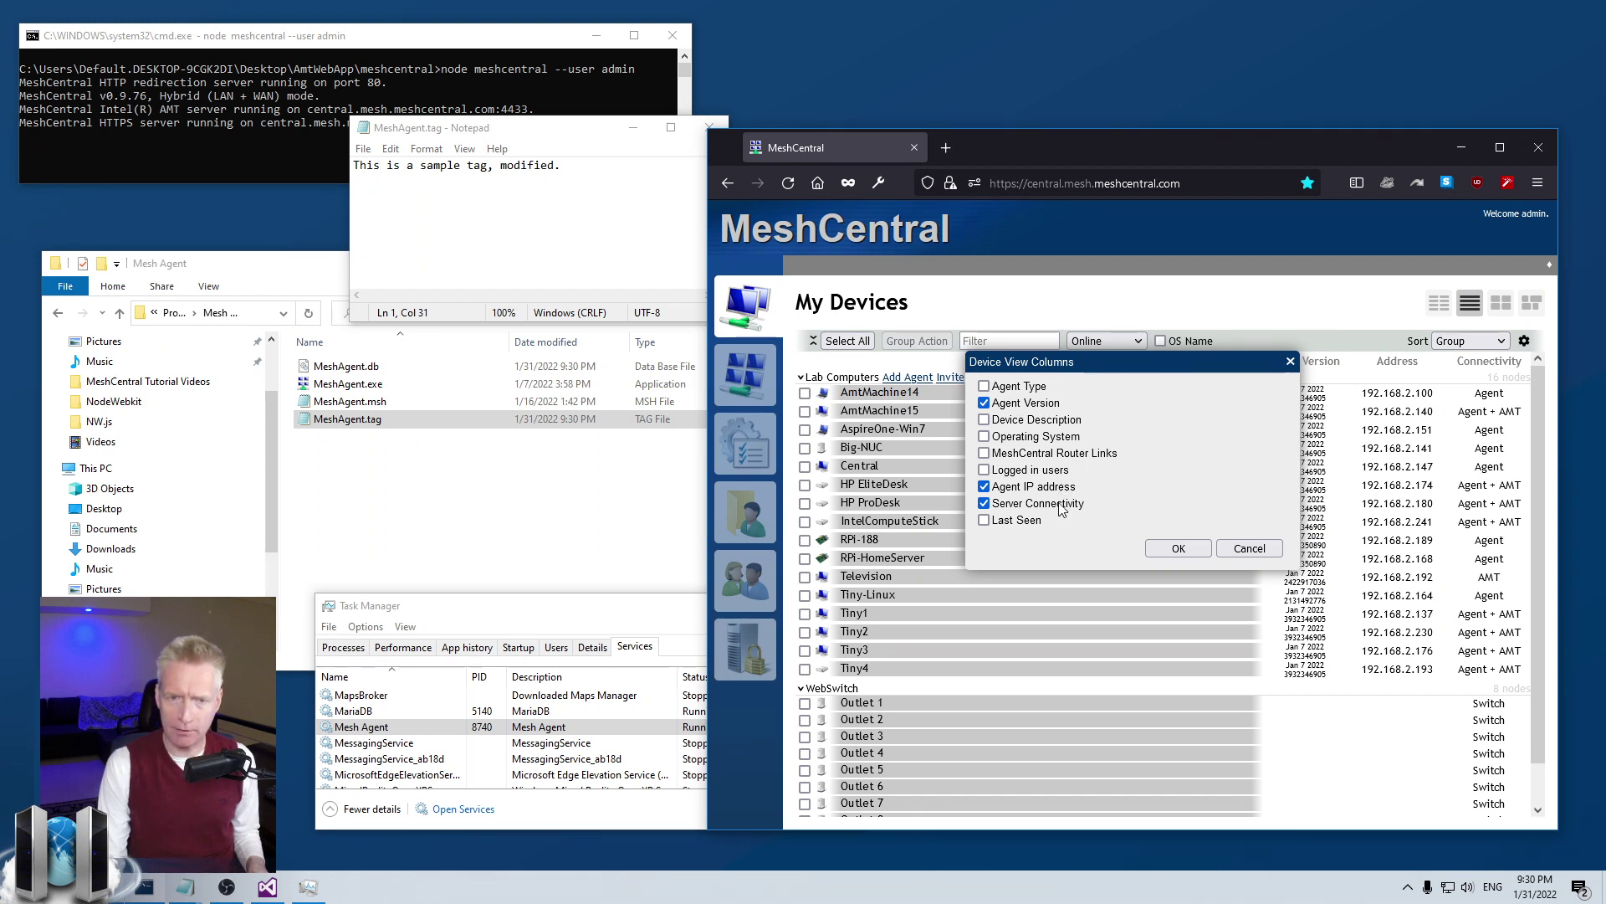
click(1249, 548)
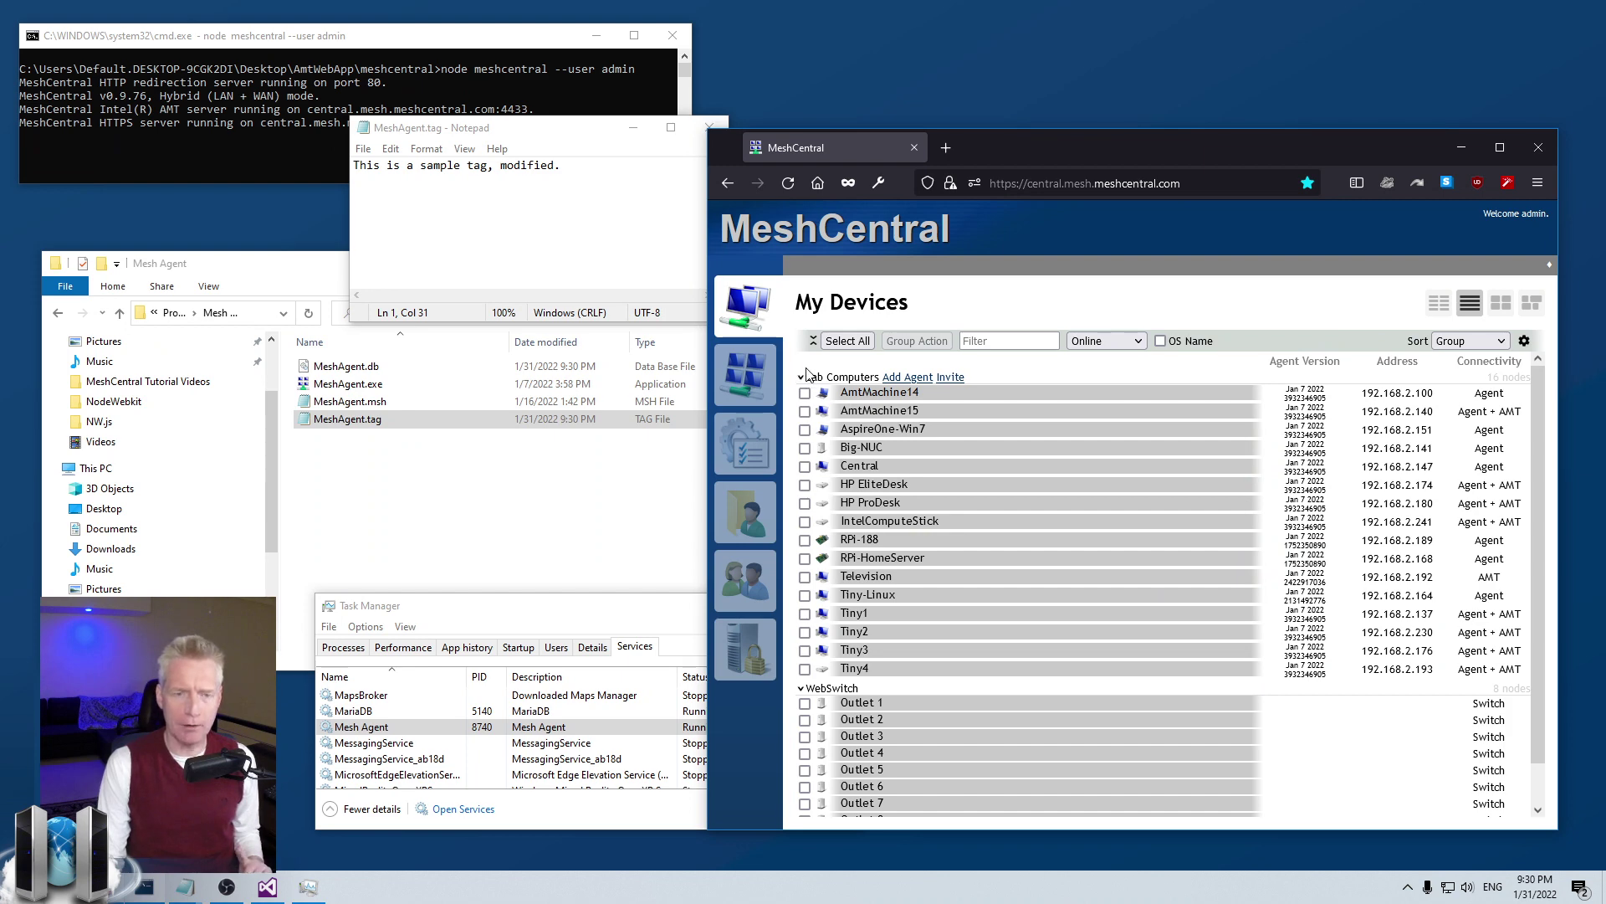
Switch My Devices back to the two-column view and open the Central device's details.
click(1439, 303)
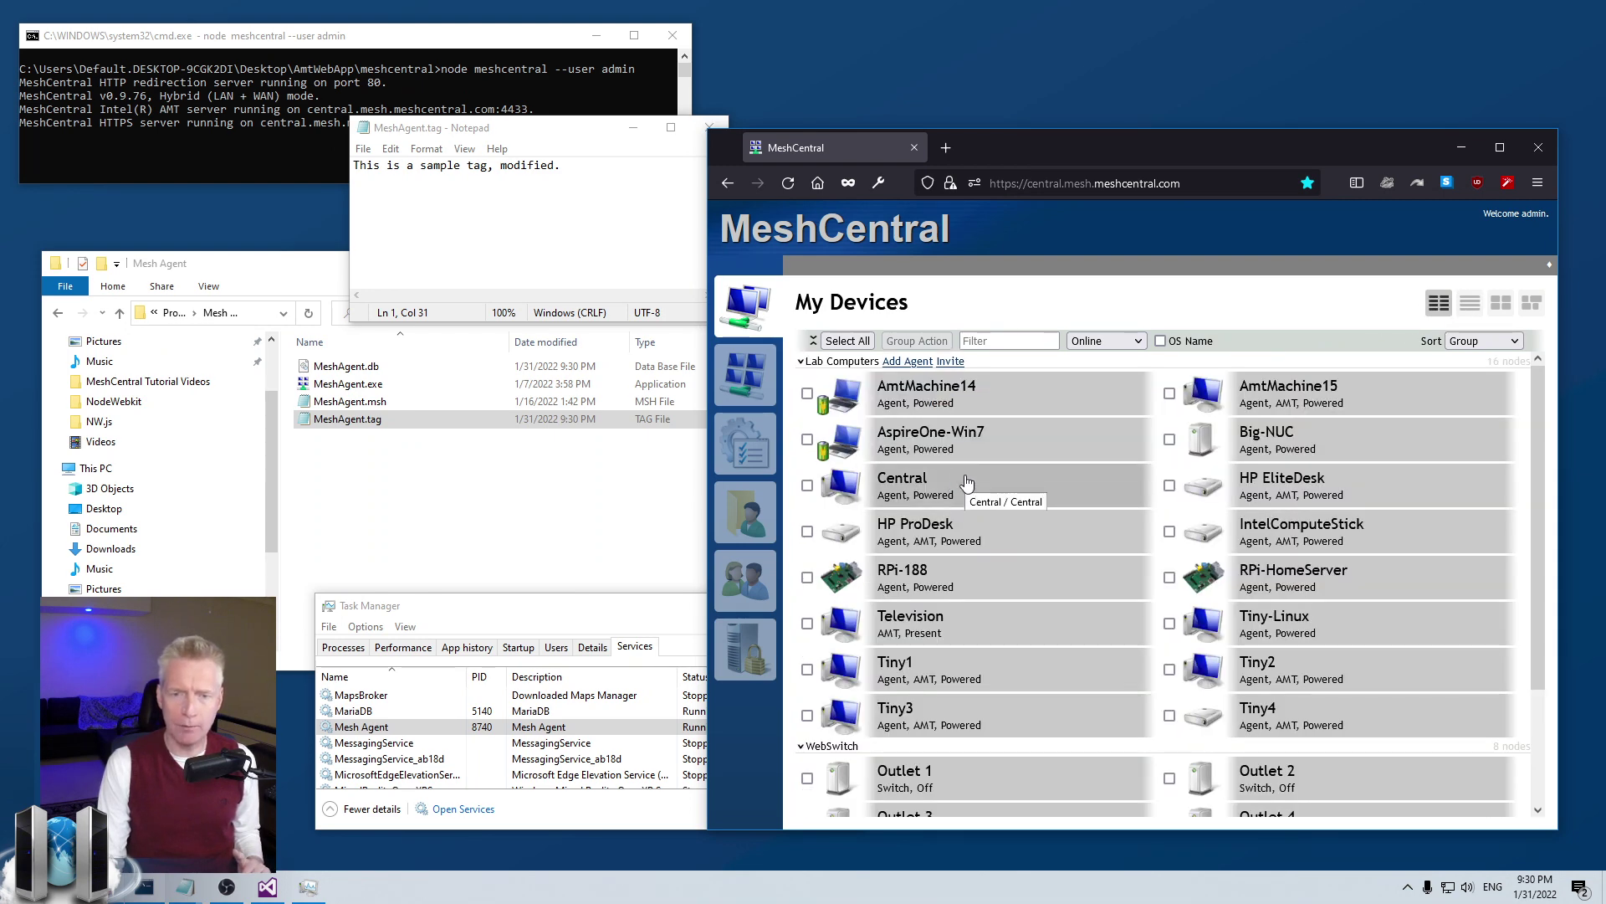
click(973, 494)
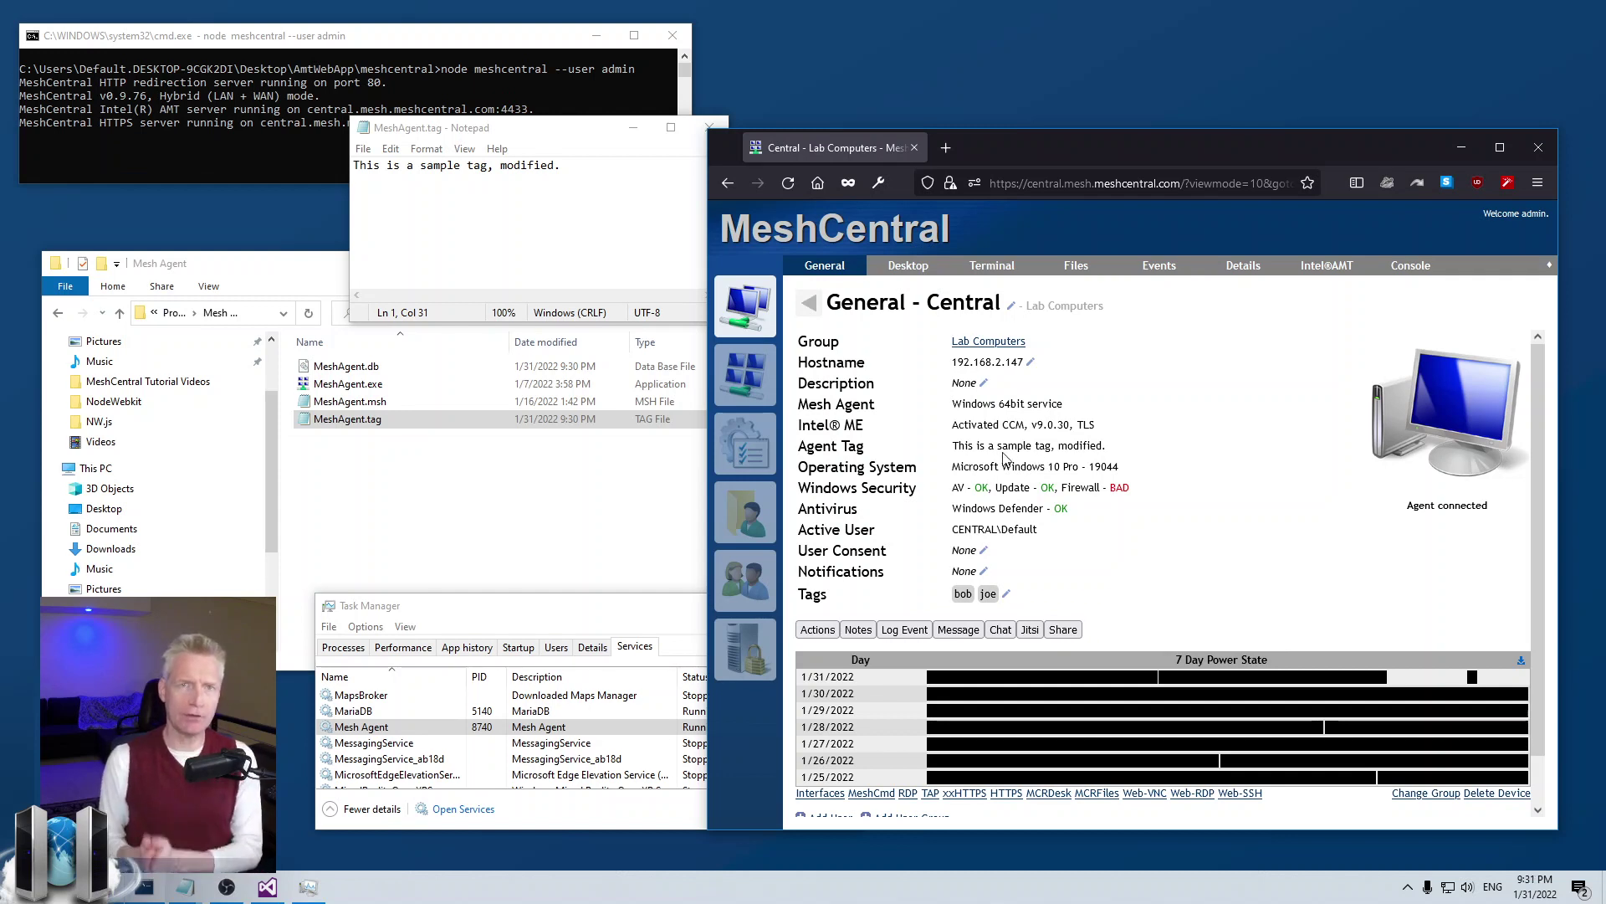
Bring up hints.txt beside MeshAgent.tag and copy its ~ServerName, ~ServerDesc and ~ServerTags lines.
click(586, 165)
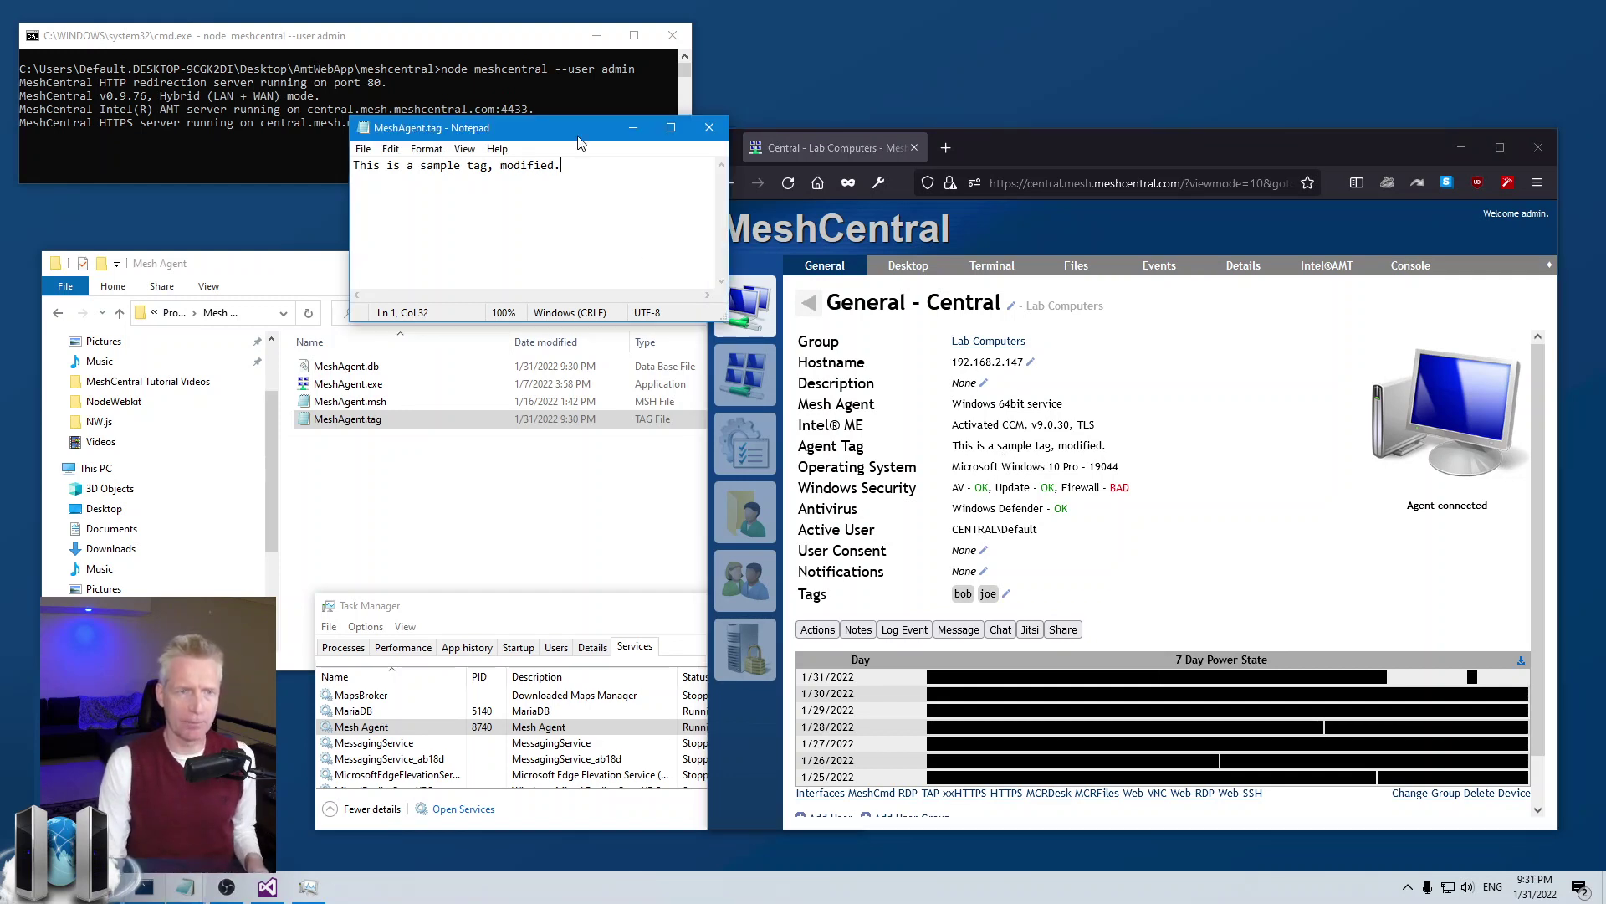
drag(575, 138, 520, 135)
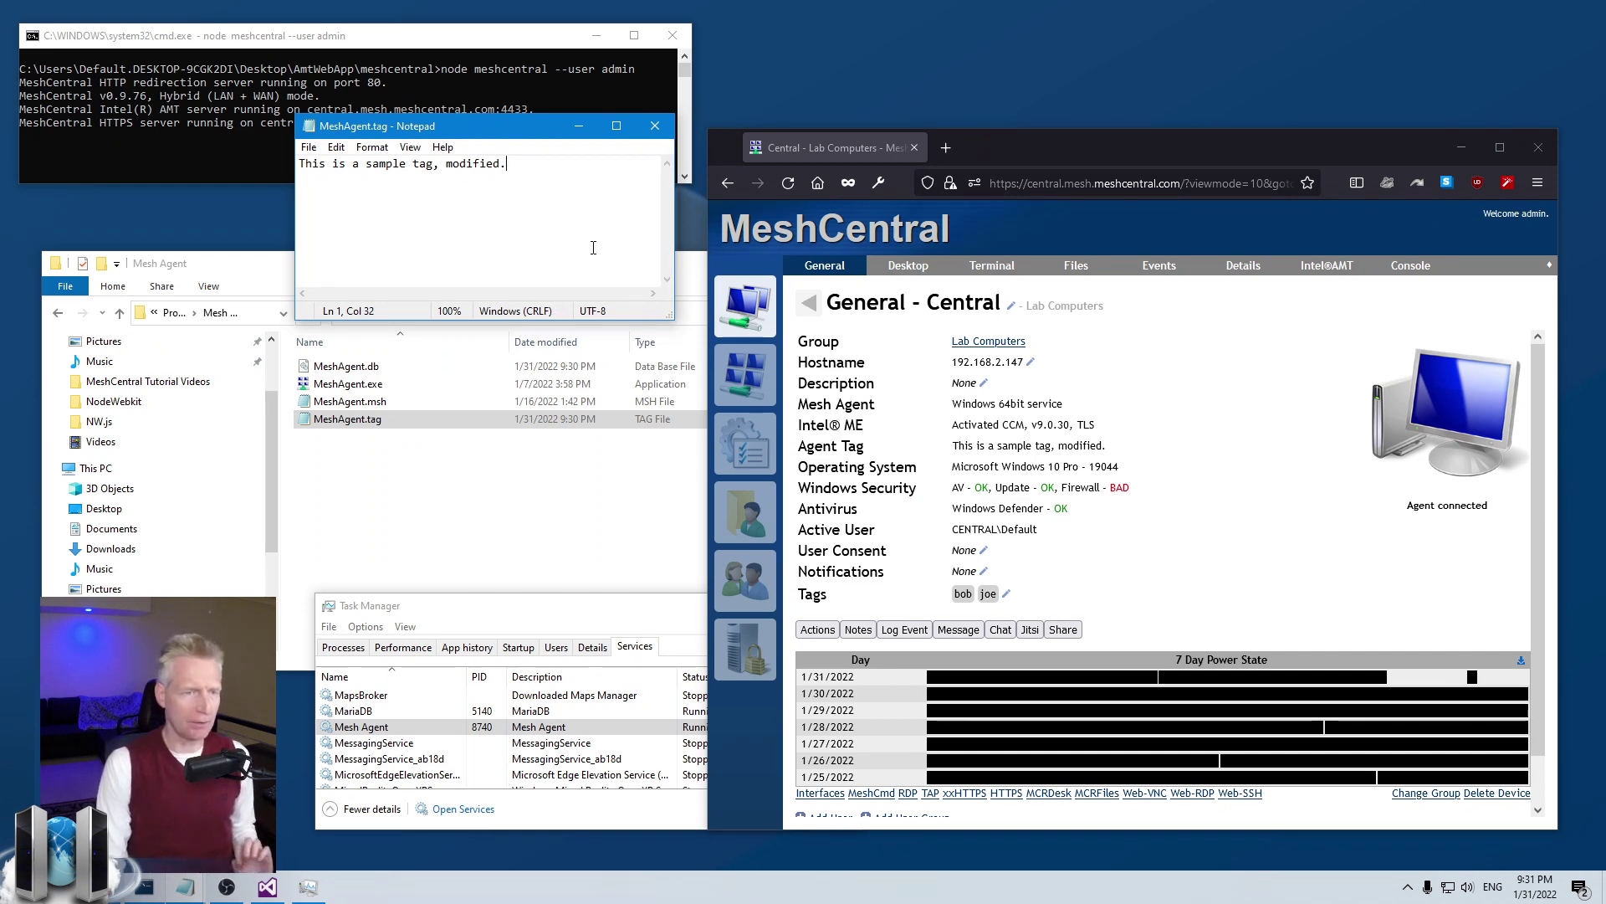
key(alt+Tab)
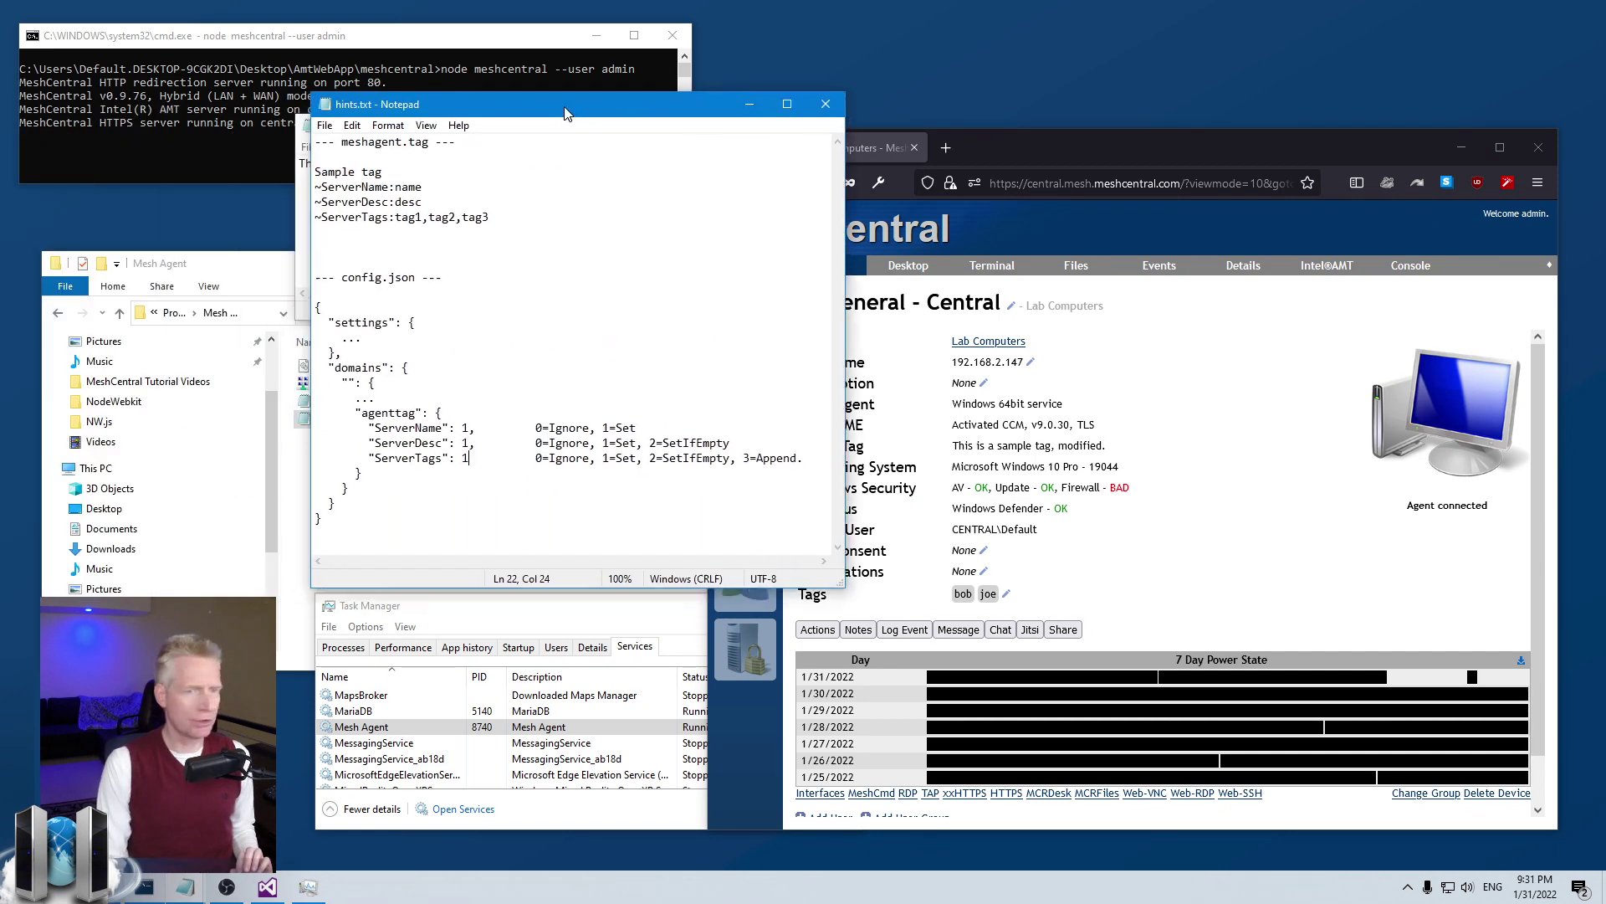
drag(569, 137, 787, 113)
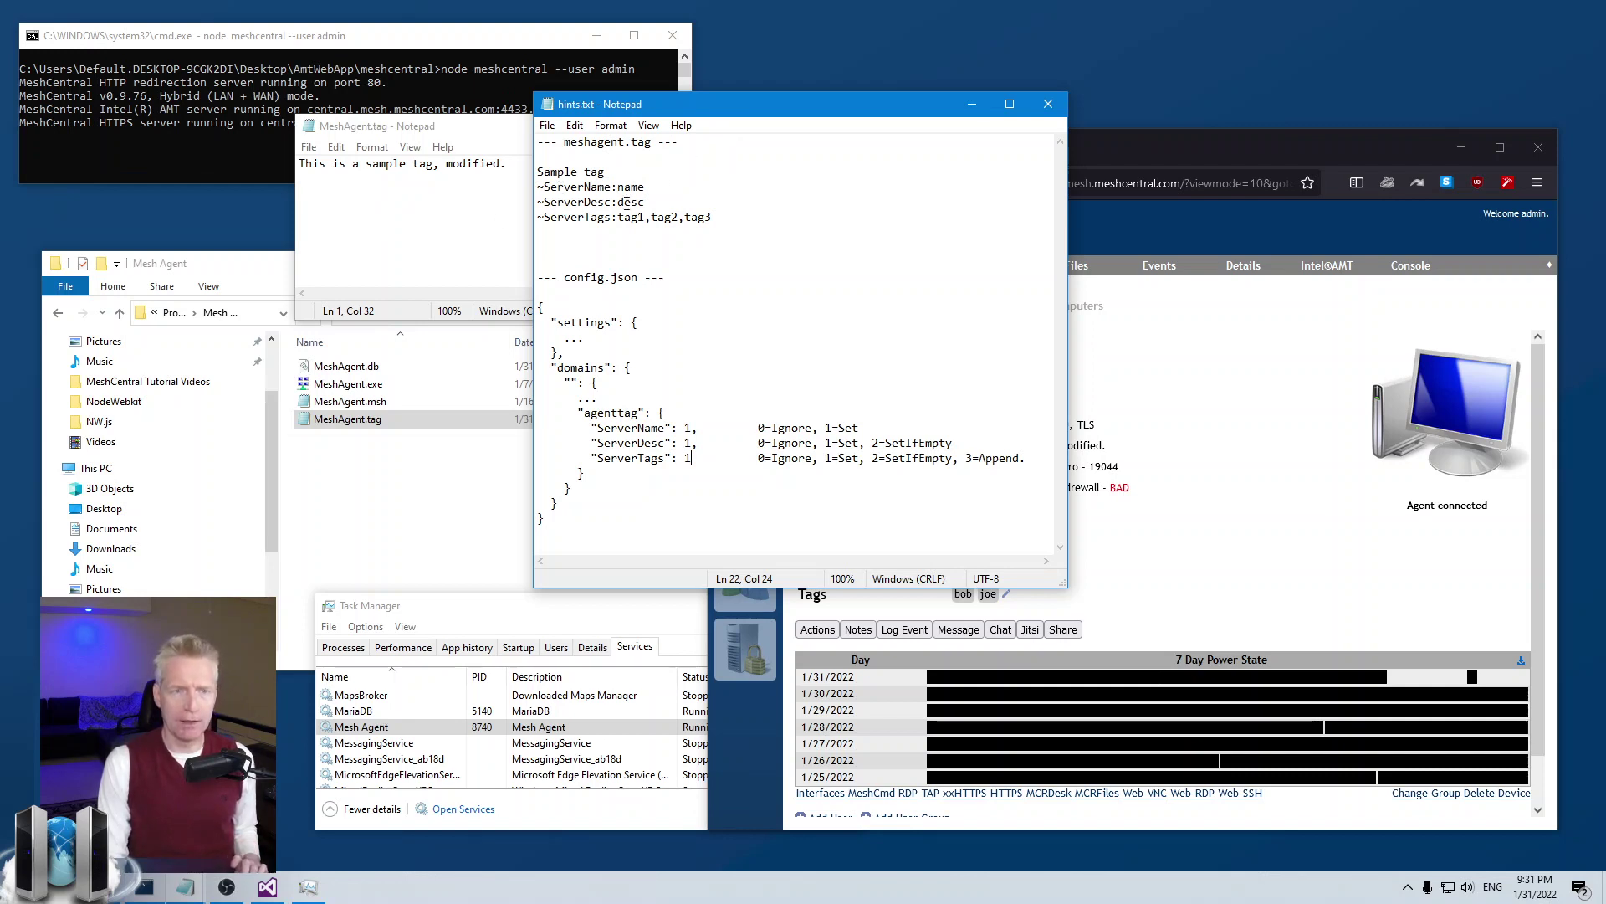
drag(732, 217, 509, 186)
key(ctrl+c)
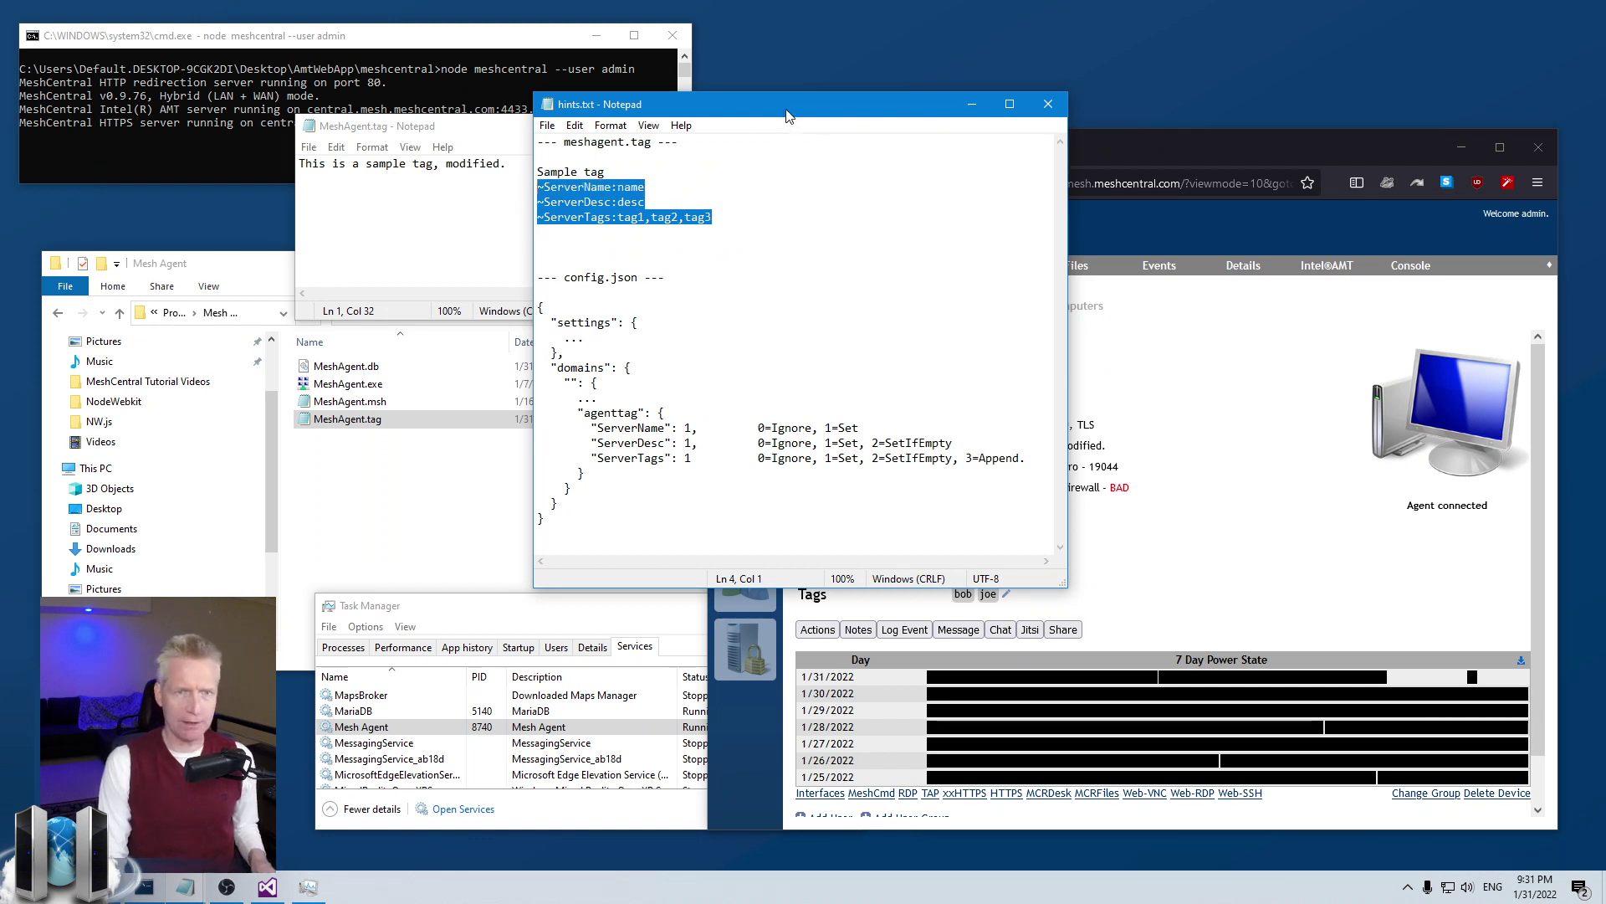
Paste the copied server lines on a new line below the tag text in MeshAgent.tag.
drag(793, 108, 864, 109)
click(569, 181)
key(Return)
key(ctrl+v)
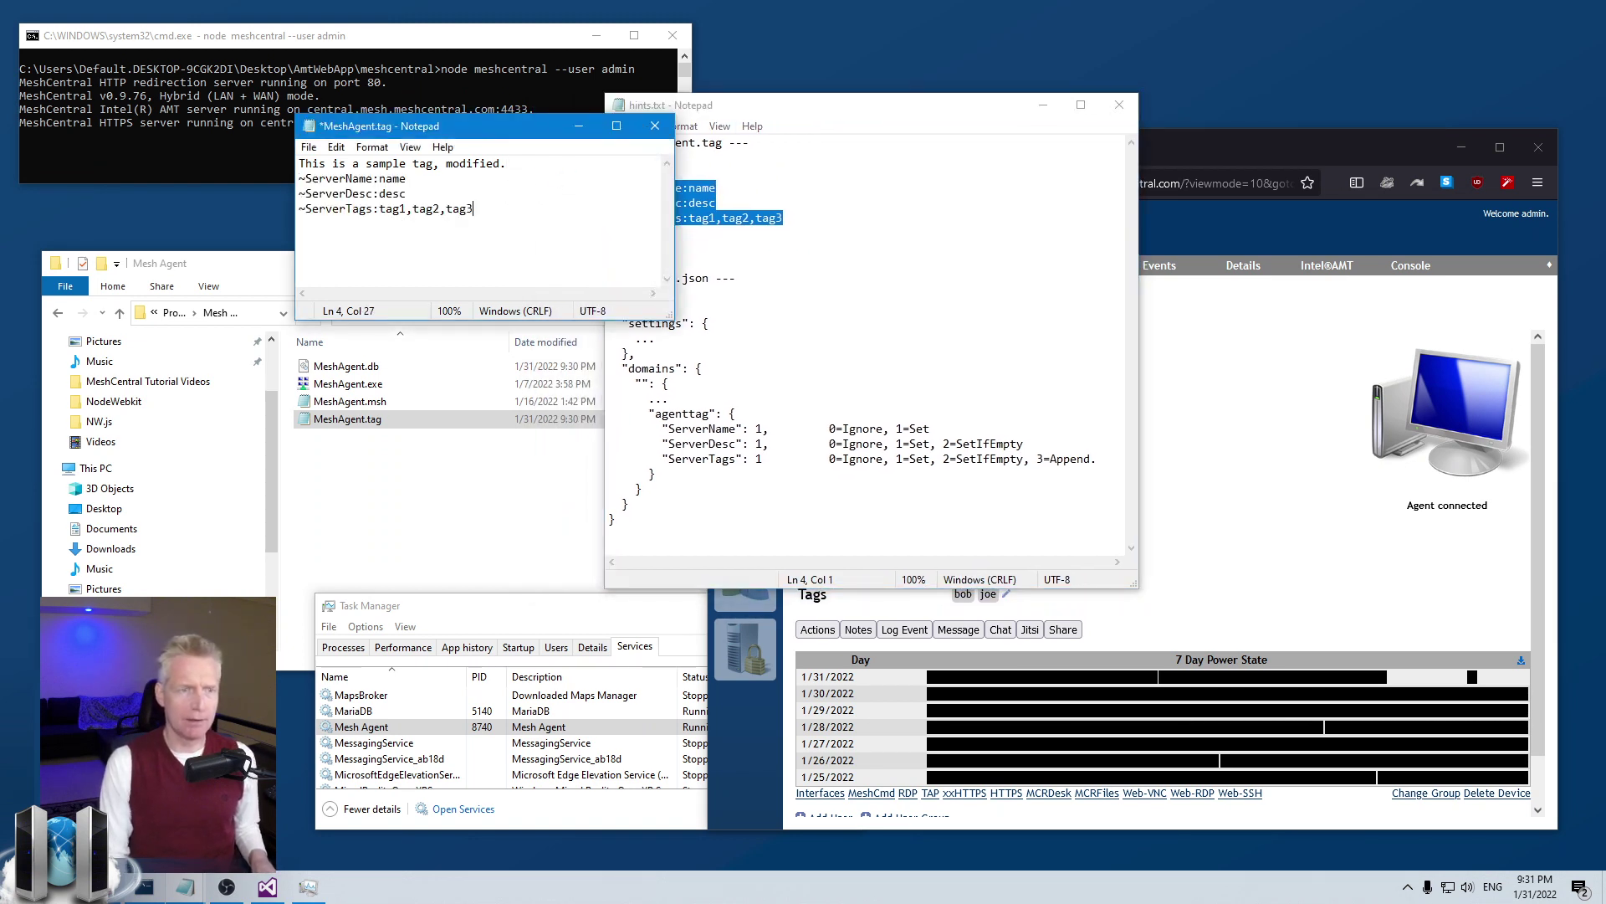
Set the ~ServerName value in MeshAgent.tag to MyCentralComputer.
drag(379, 179, 424, 183)
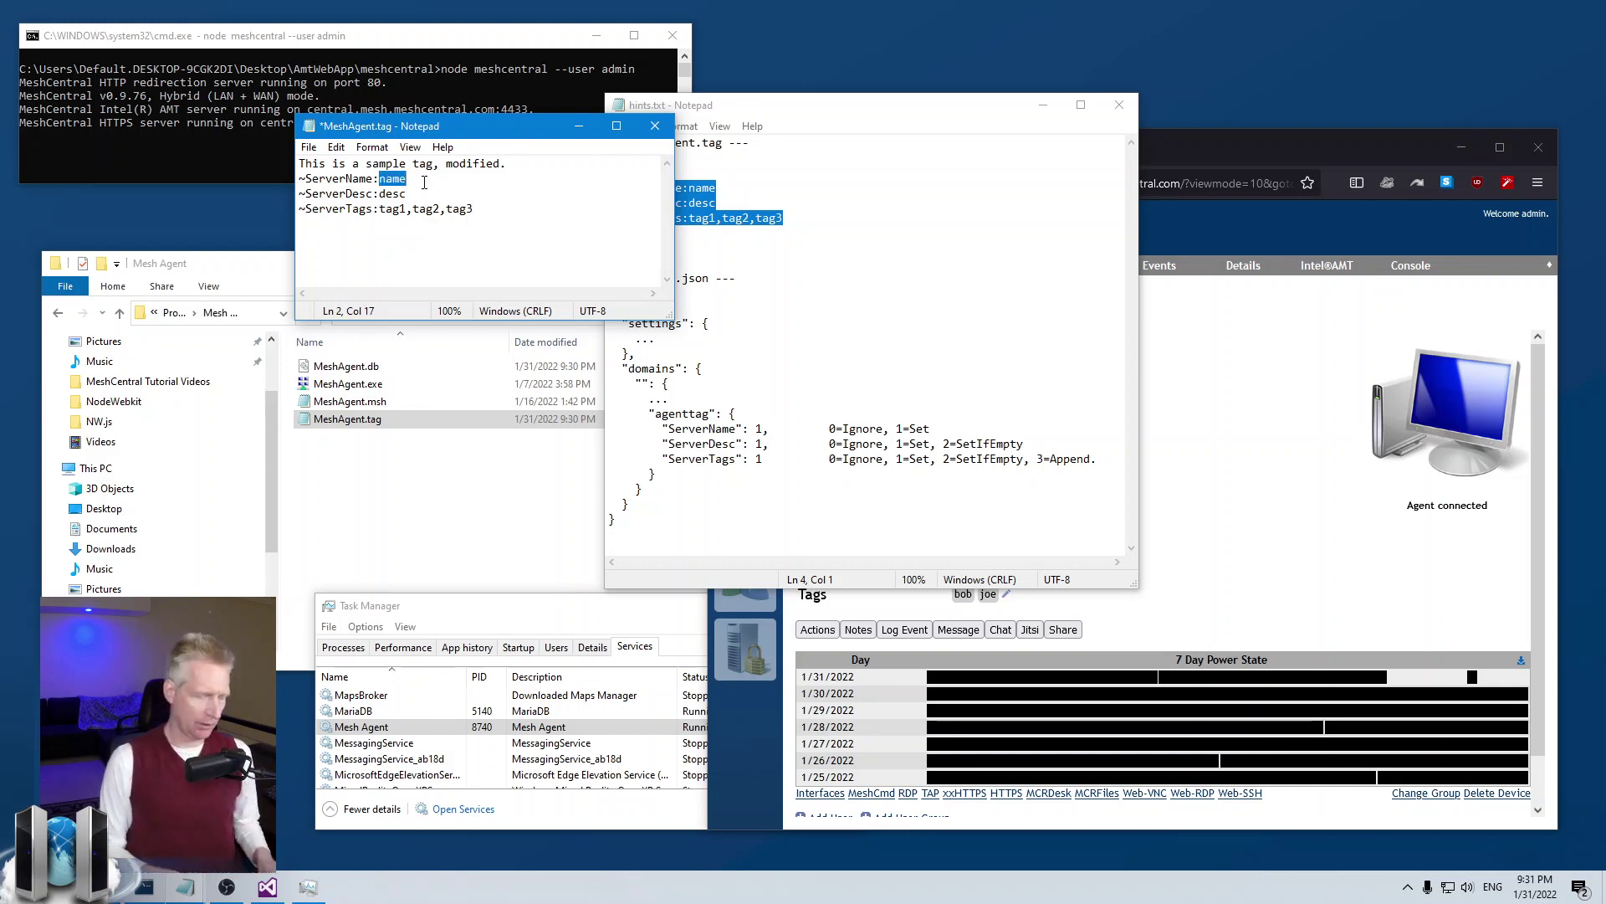
text(My)
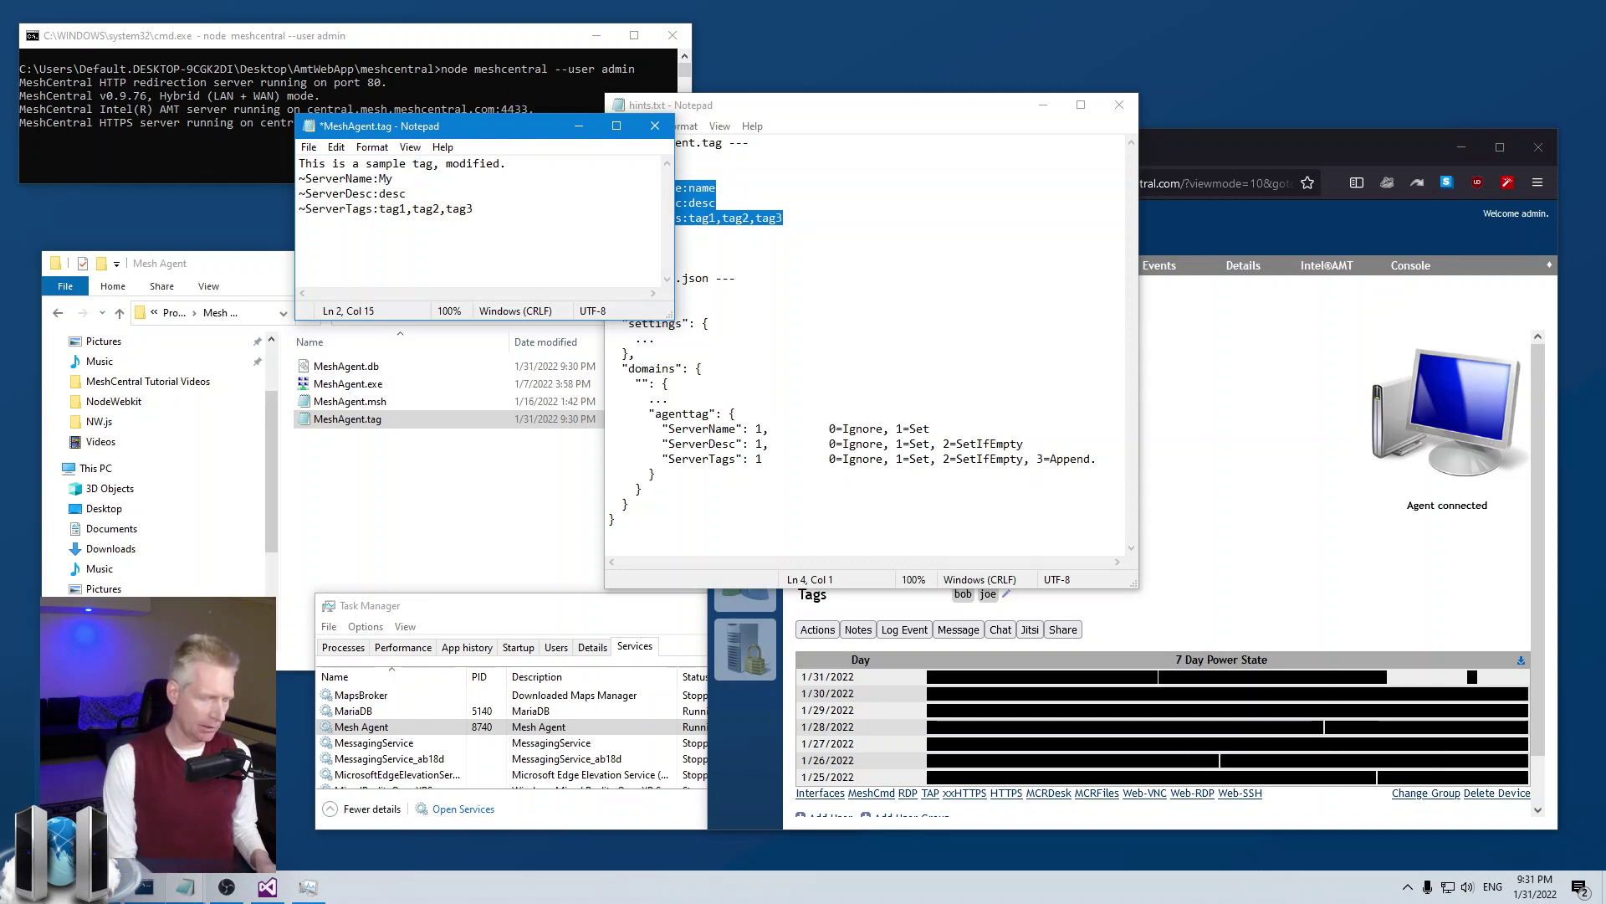
text(CentralCompute)
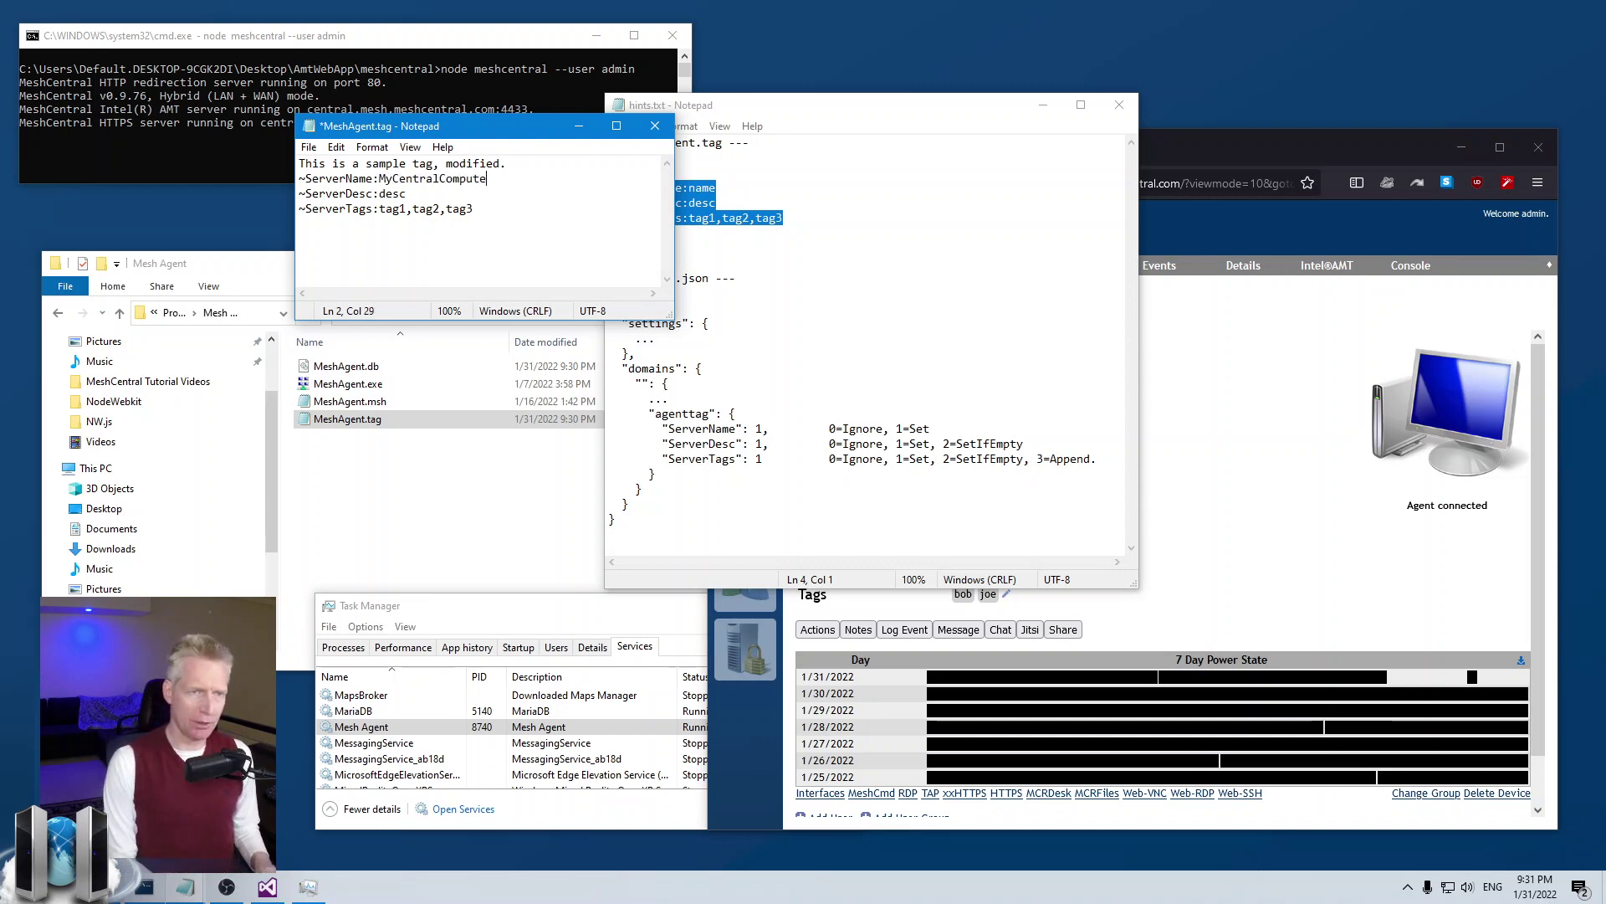
text(r)
Set the ~ServerDesc value in MeshAgent.tag to MyDescription.
key(Down)
key(BackSpace)
key(BackSpace)
key(BackSpace)
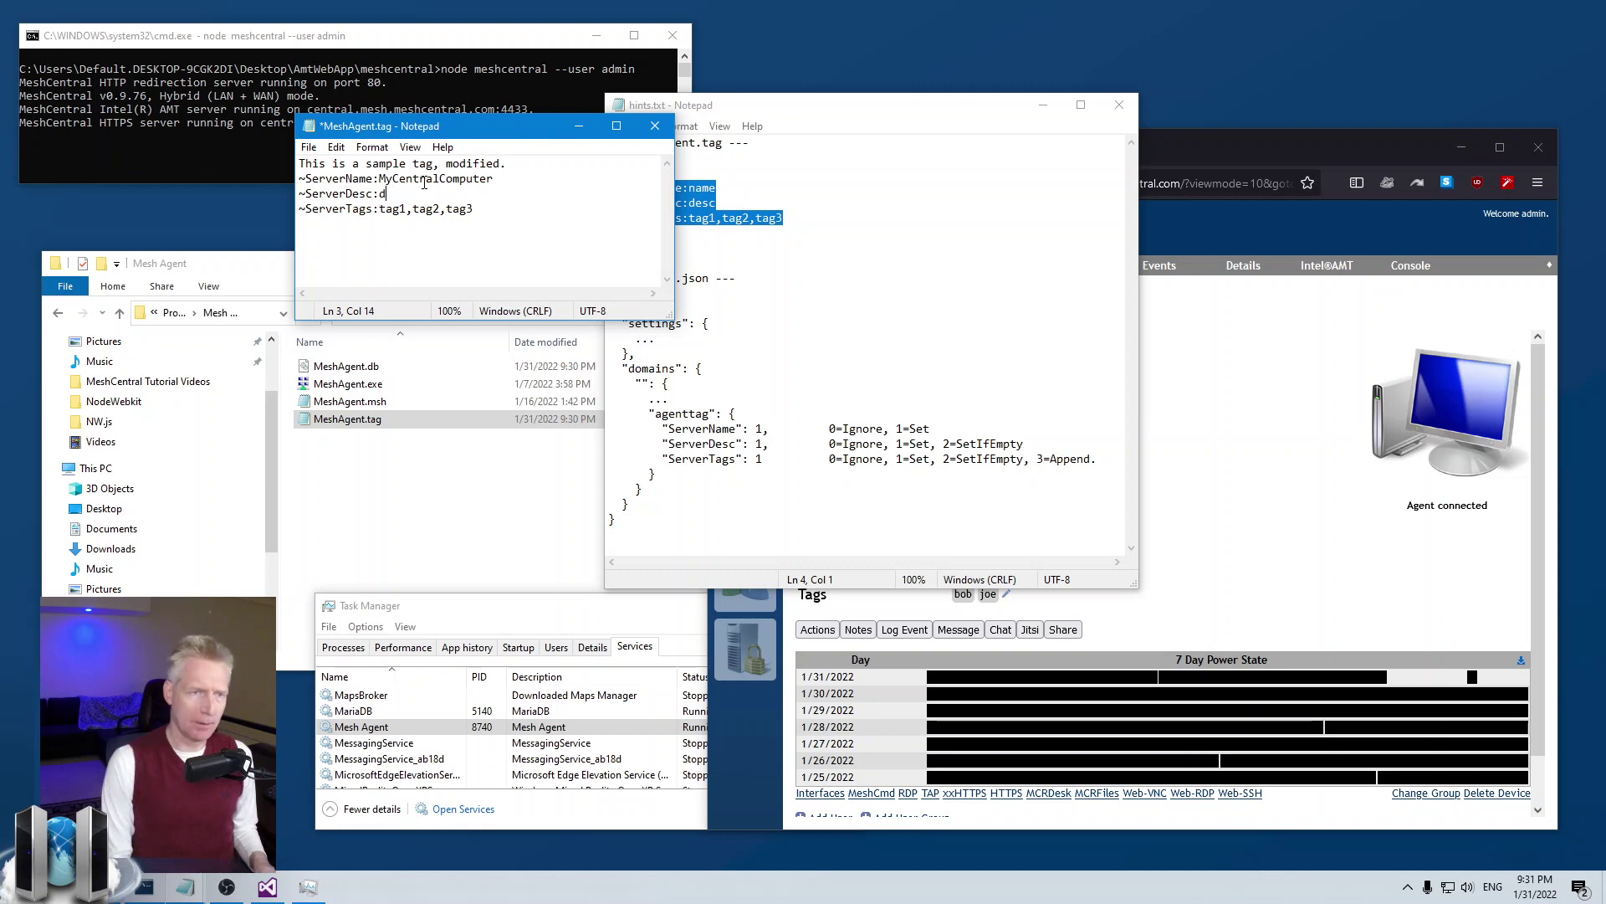
key(BackSpace)
text(MyDescrip)
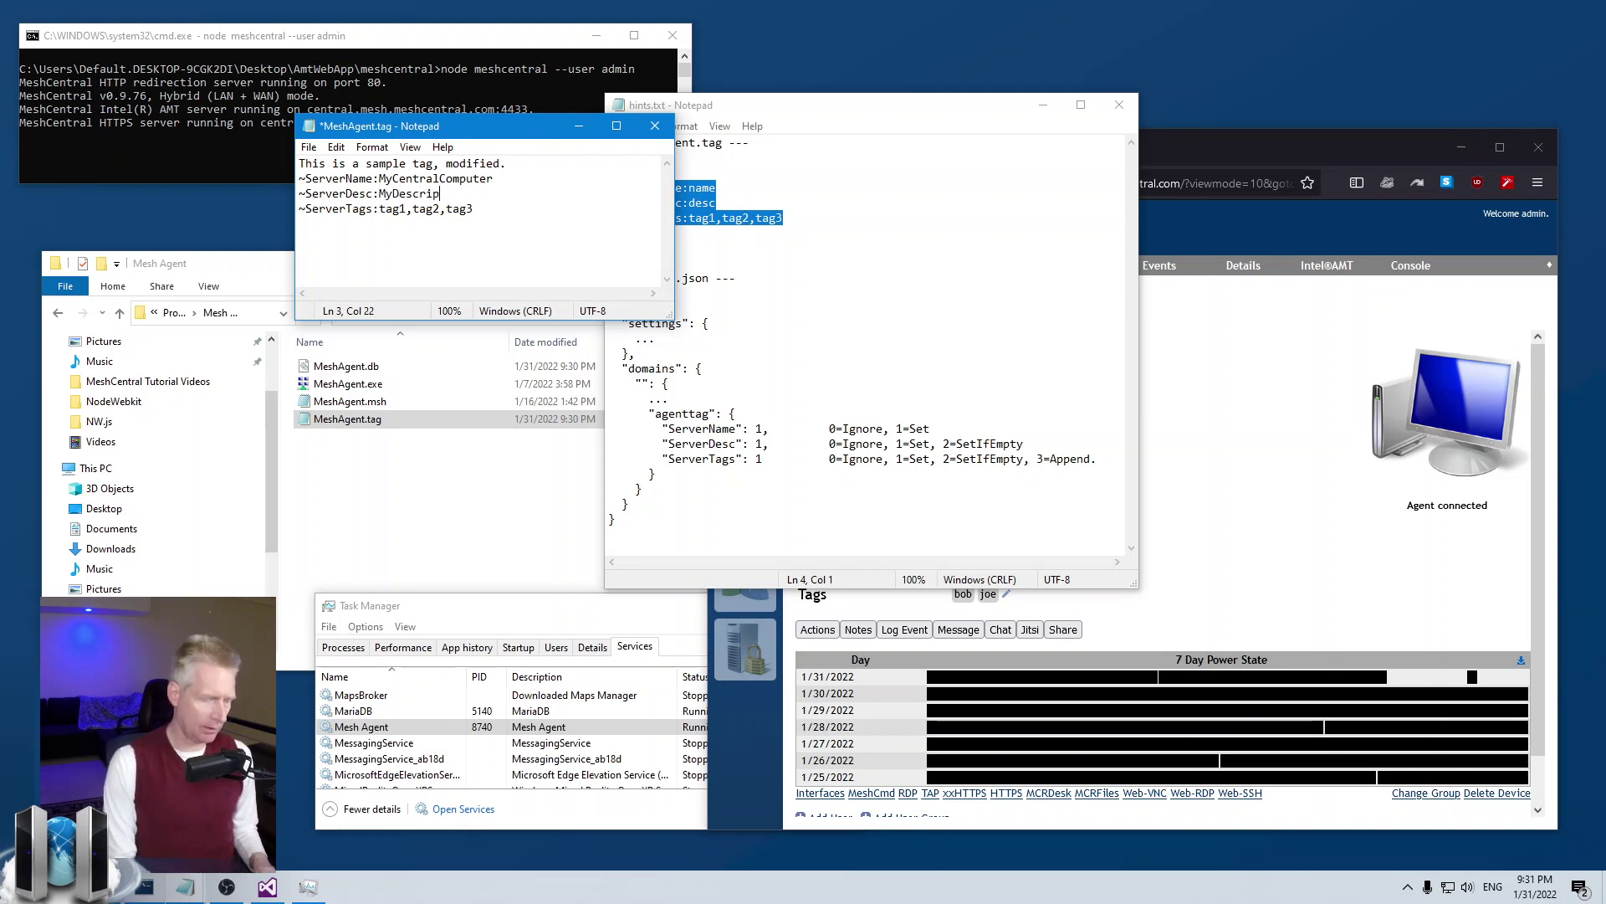
text(tion)
Set the ~ServerTags value in MeshAgent.tag to SuperComputer,BasicComputer and save the file.
key(Home)
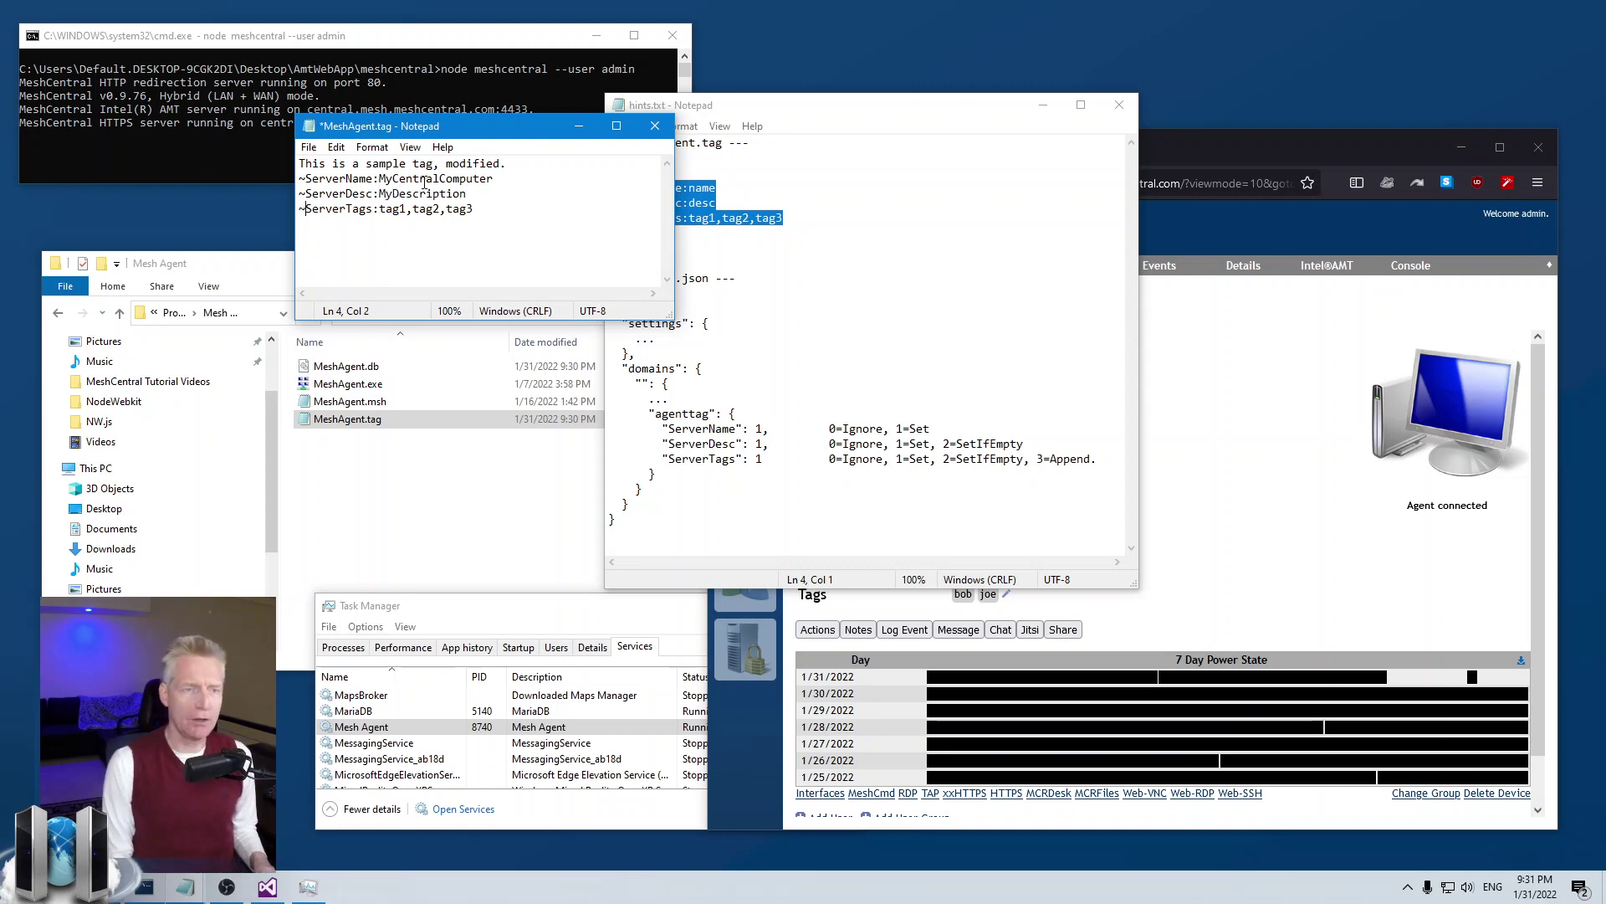
key(shift+End)
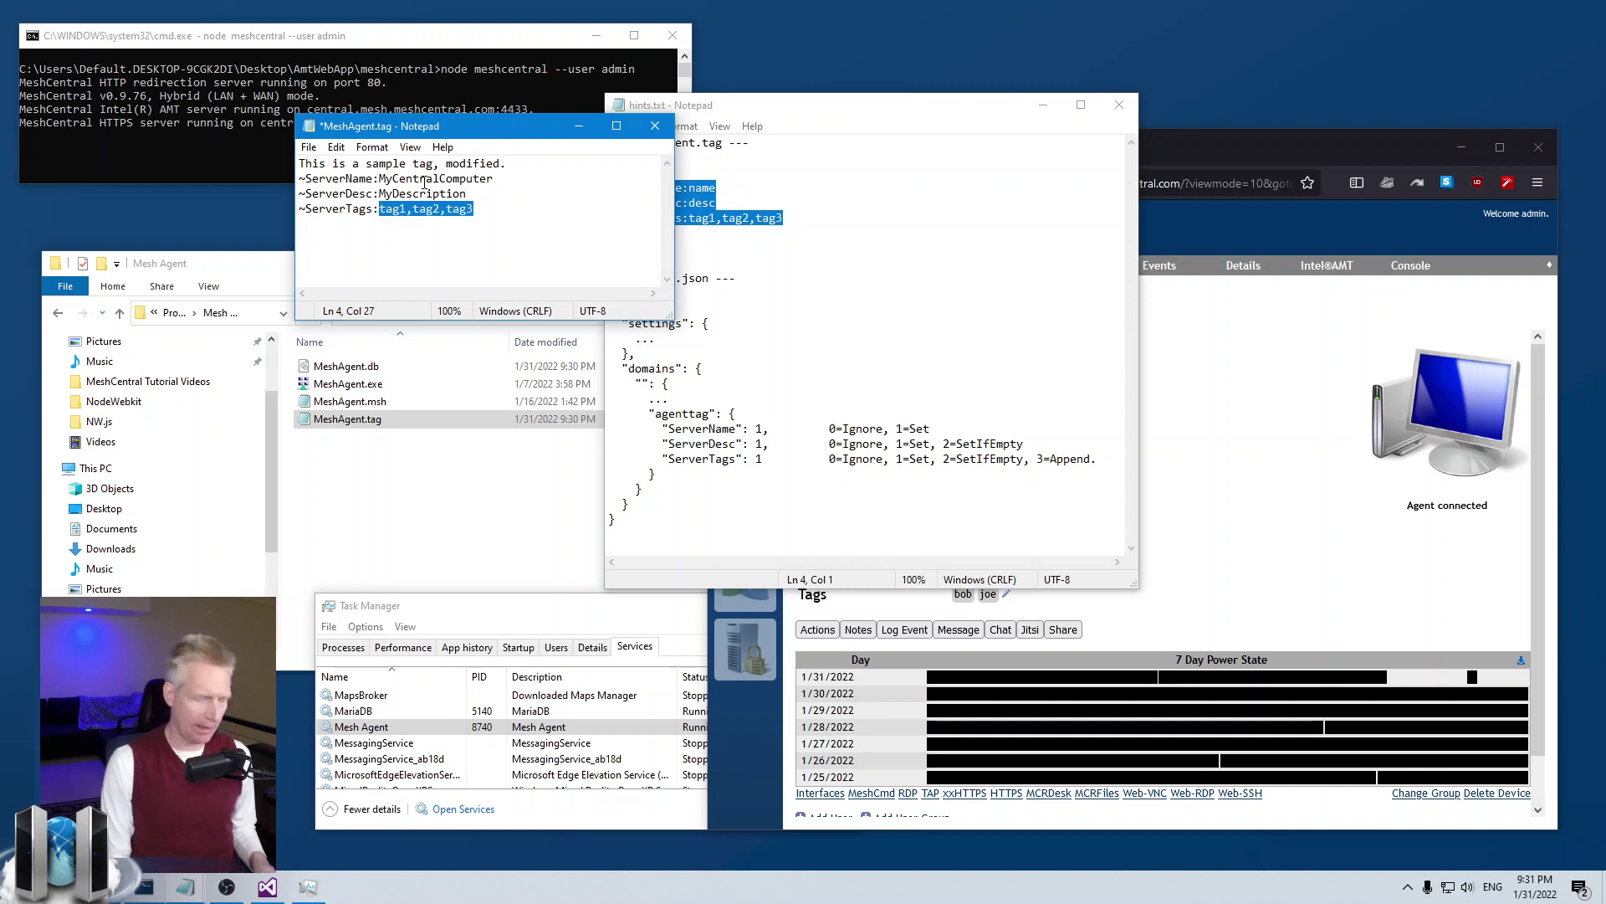
key(BackSpace)
text(Com)
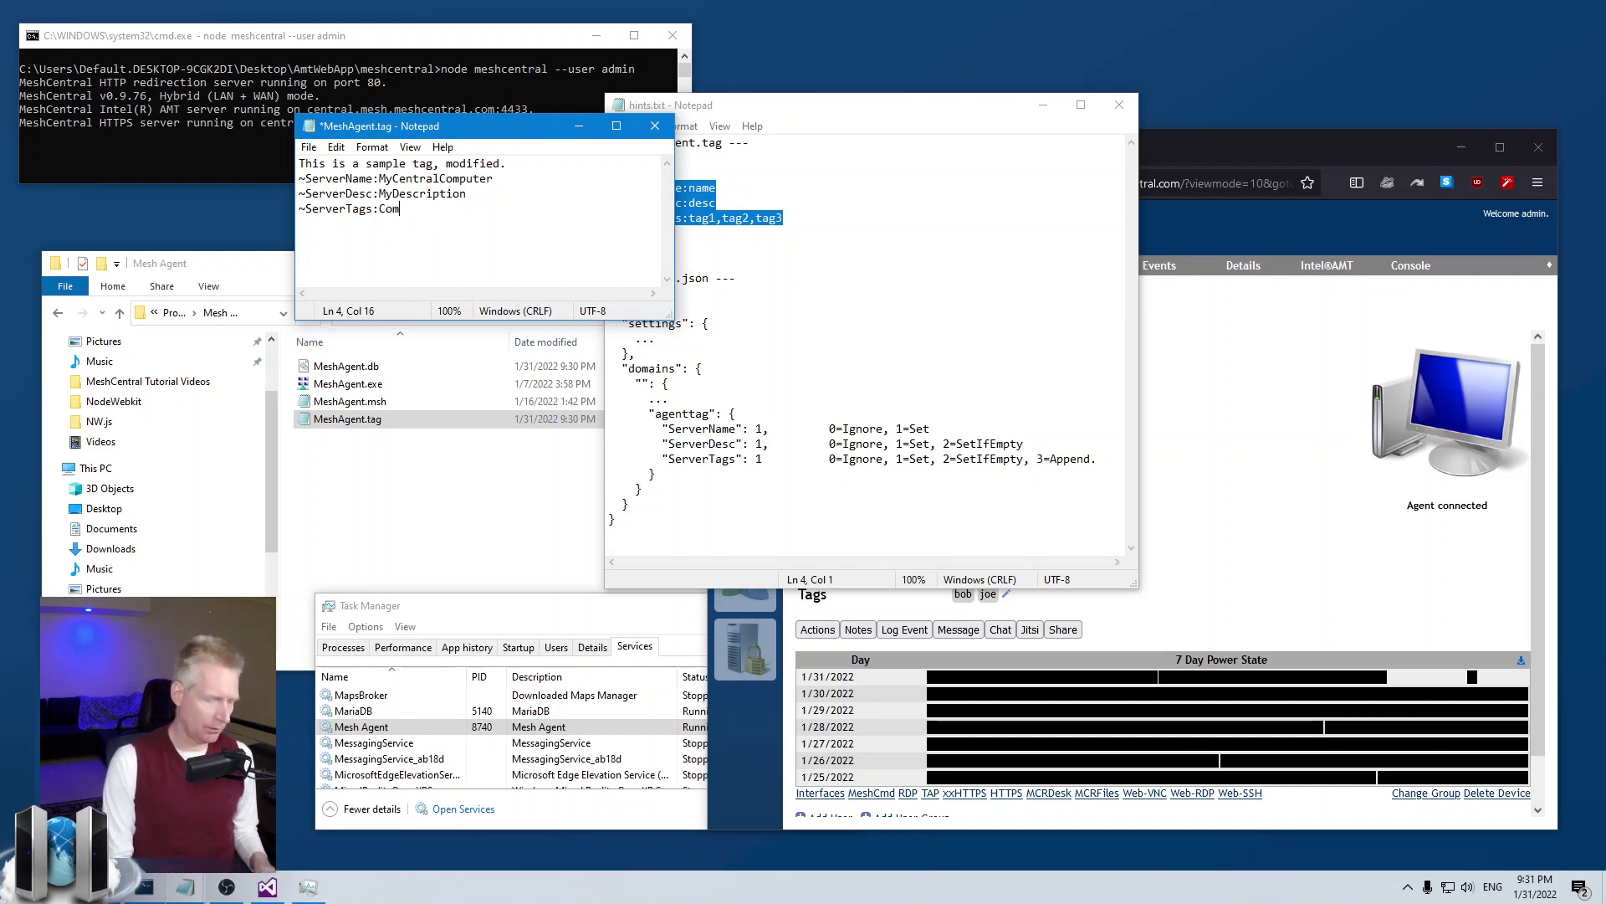
key(BackSpace)
key(BackSpace)
key(BackSpace)
text(SuperComp)
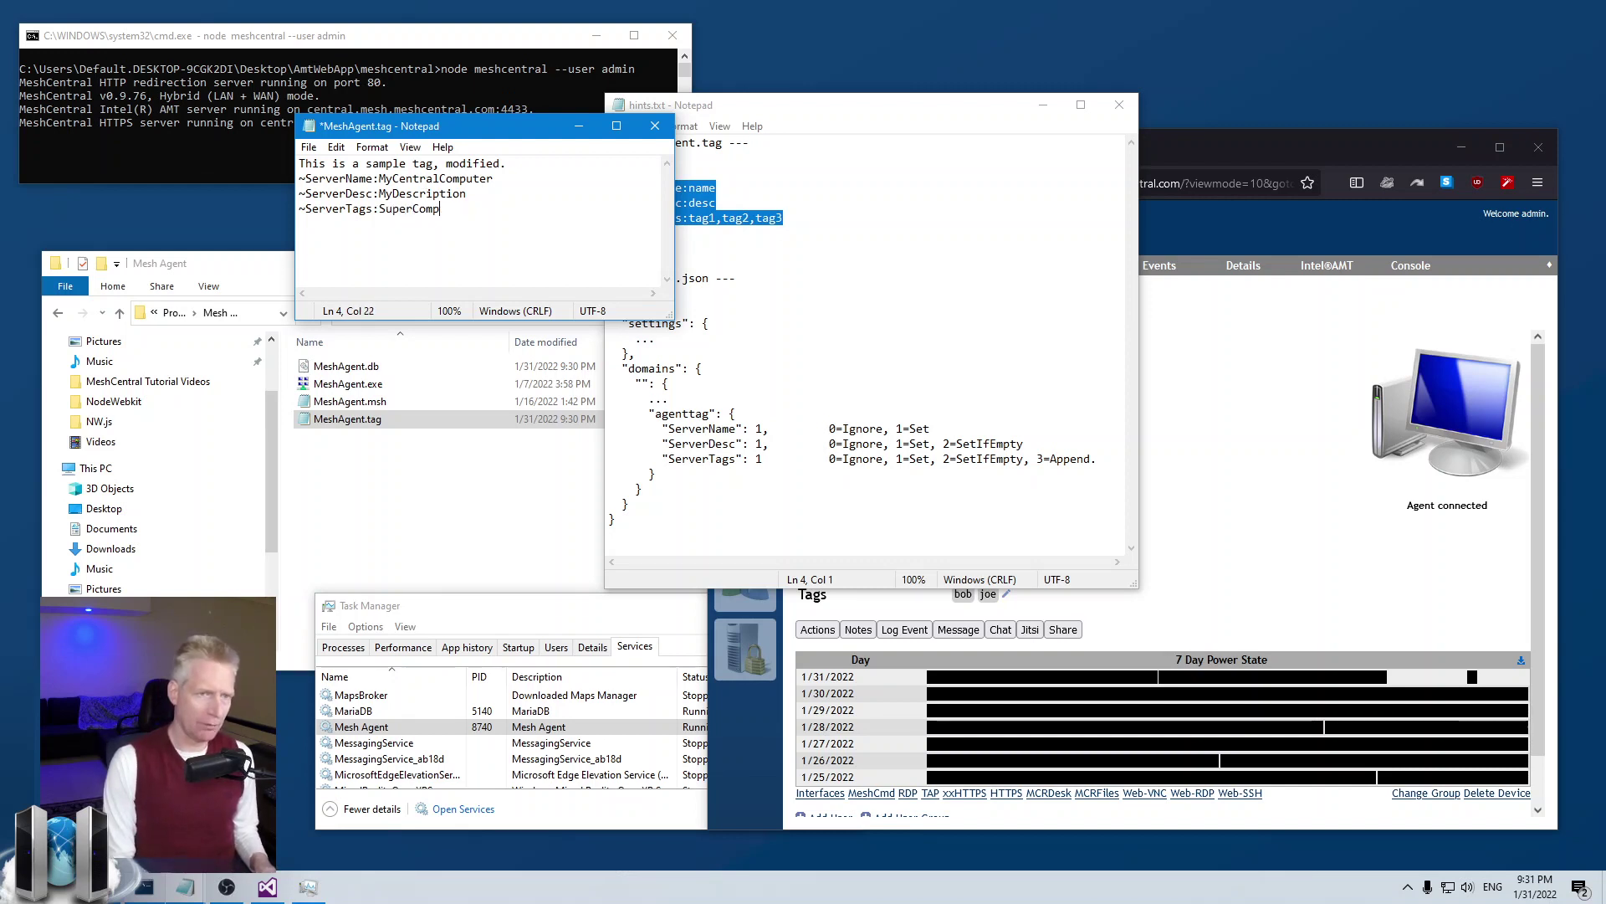
text(uter, Bs)
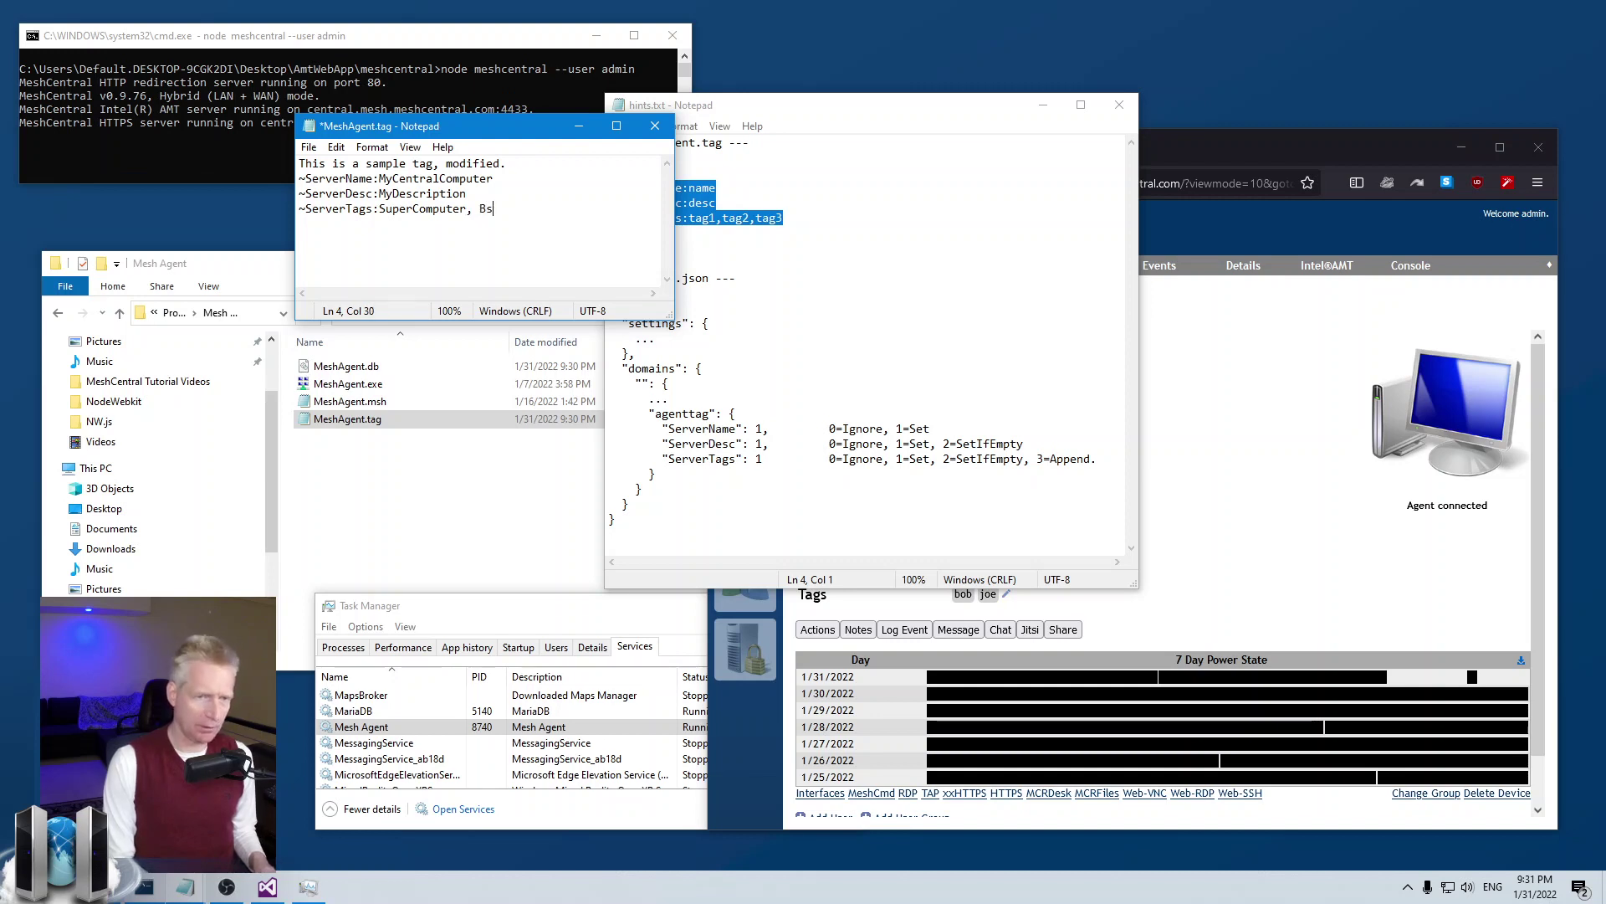
key(BackSpace)
text(asic)
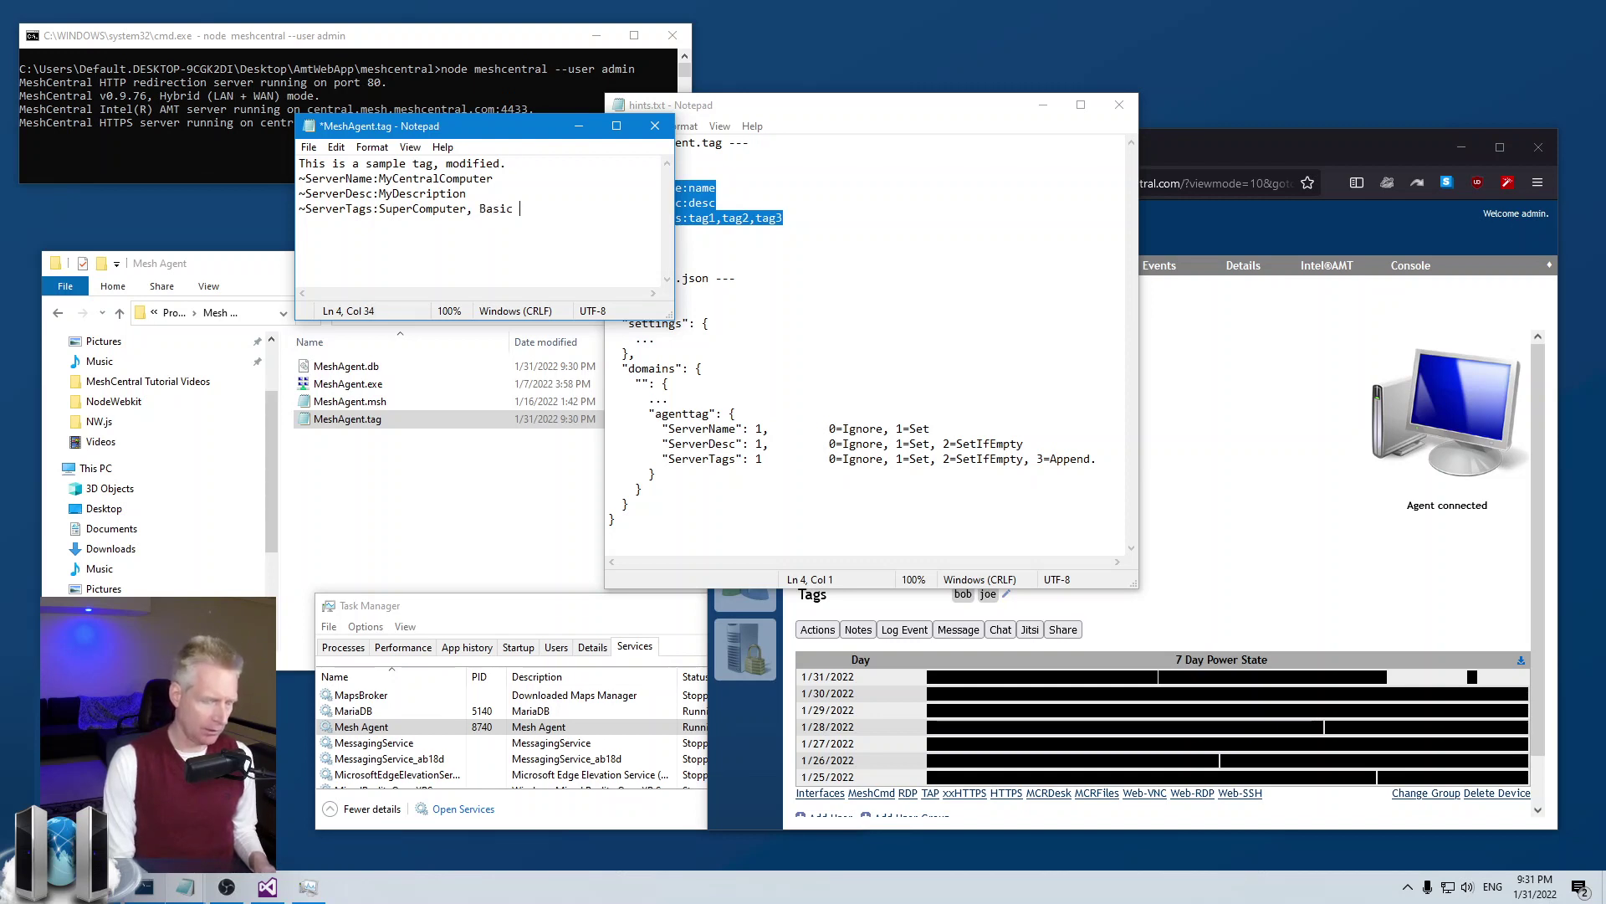
key(BackSpace)
text(Computer)
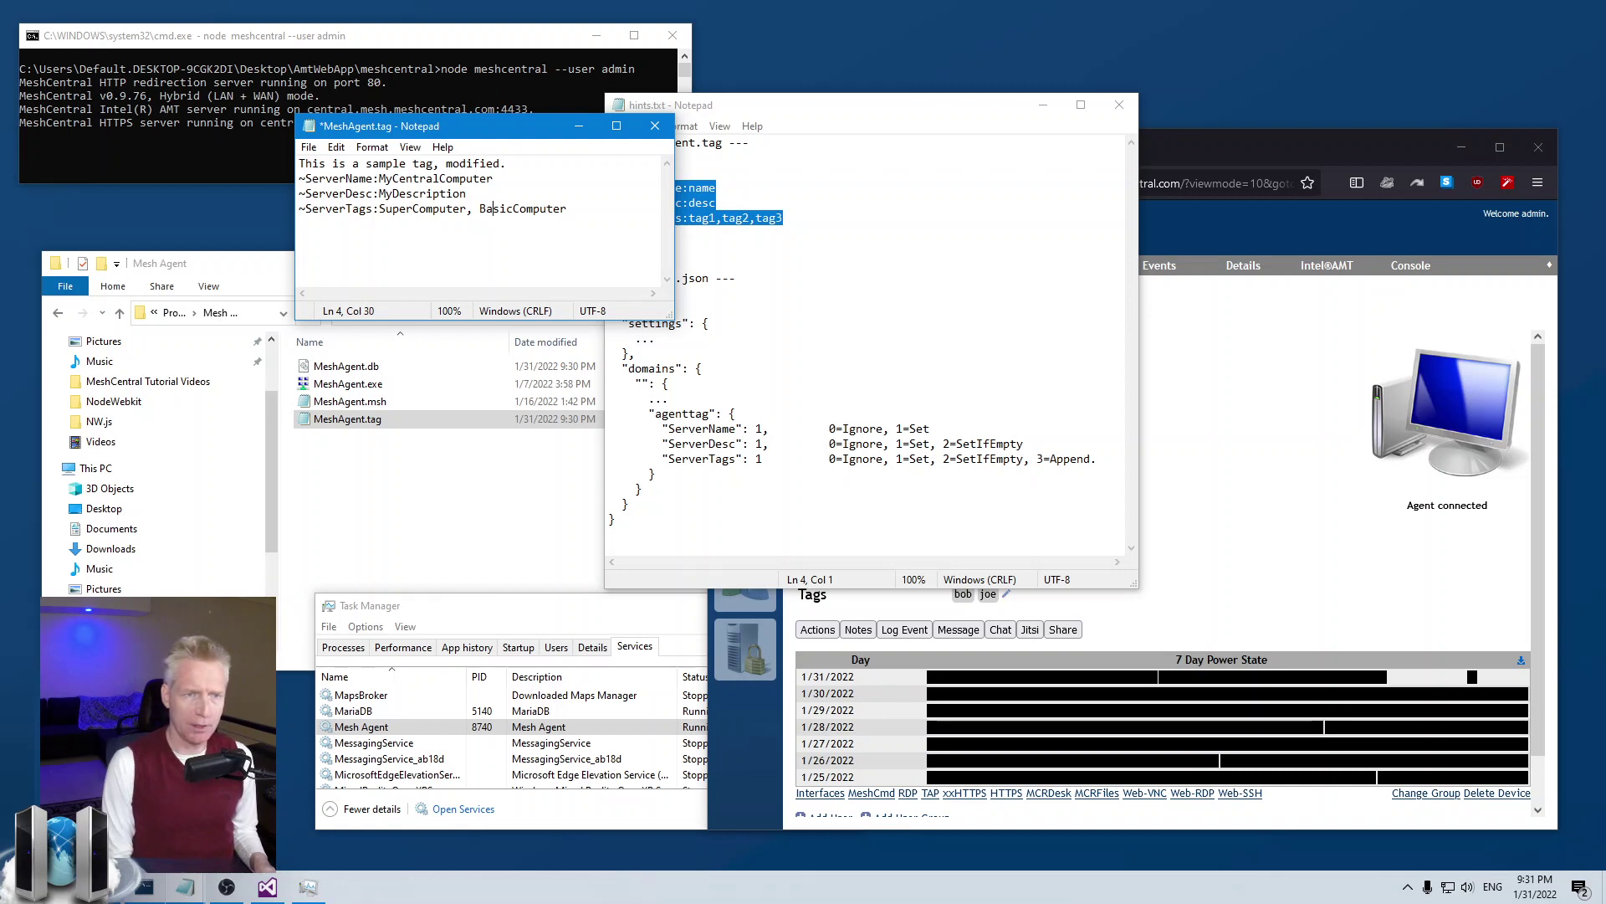
key(BackSpace)
click(309, 146)
click(335, 219)
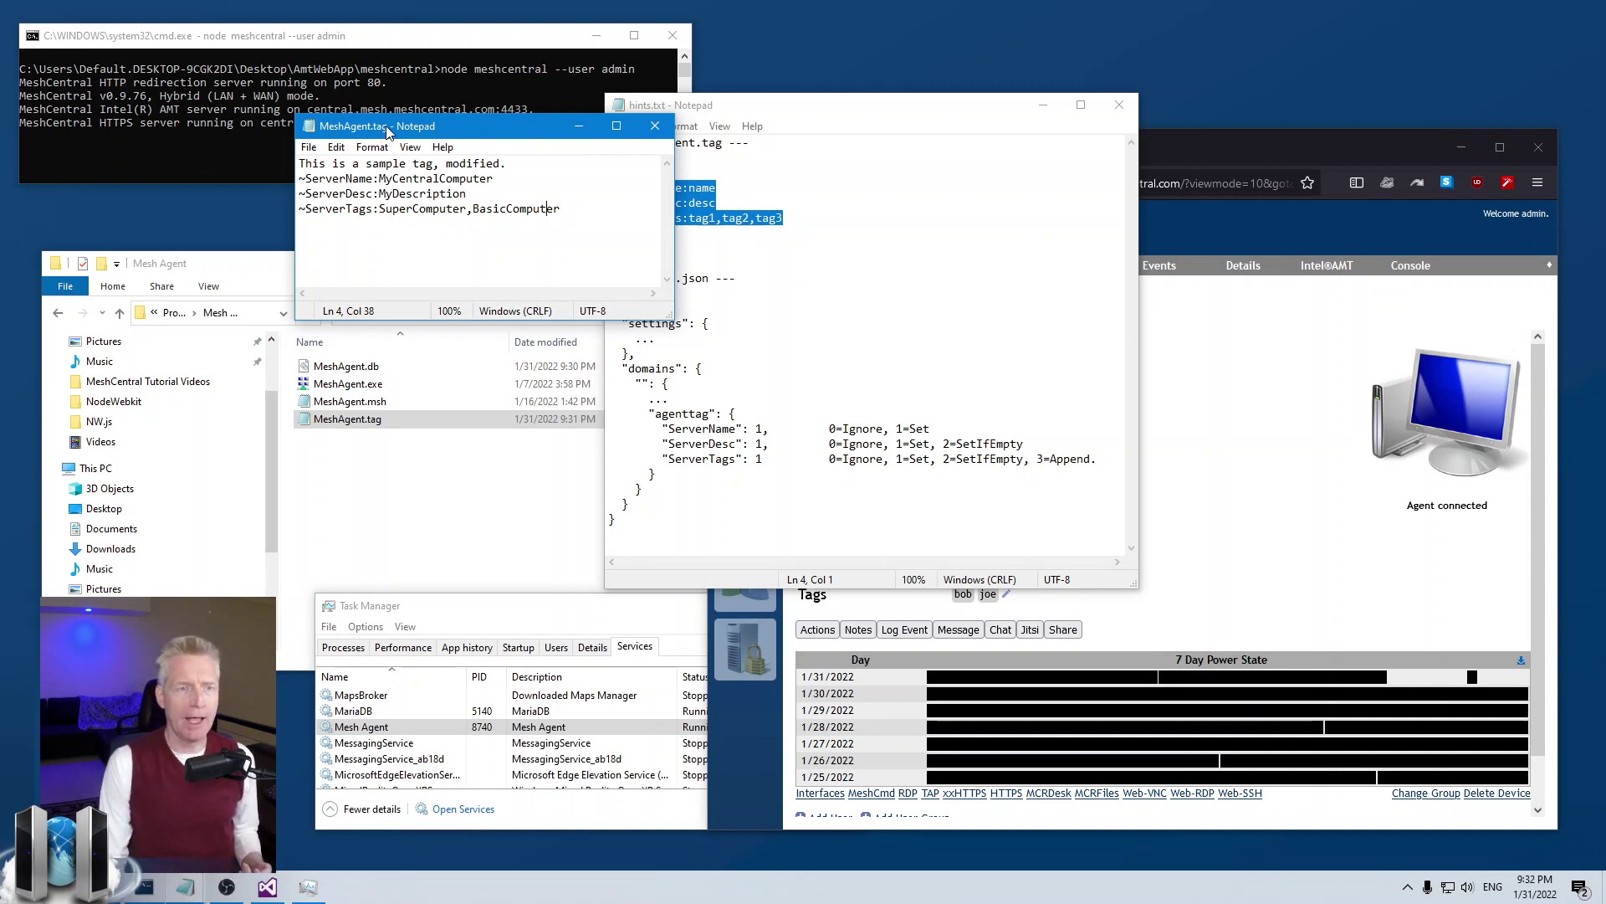
Move the MeshAgent.tag and hints.txt windows off the MeshCentral device page and review the server lines against the device's details.
drag(388, 130, 305, 144)
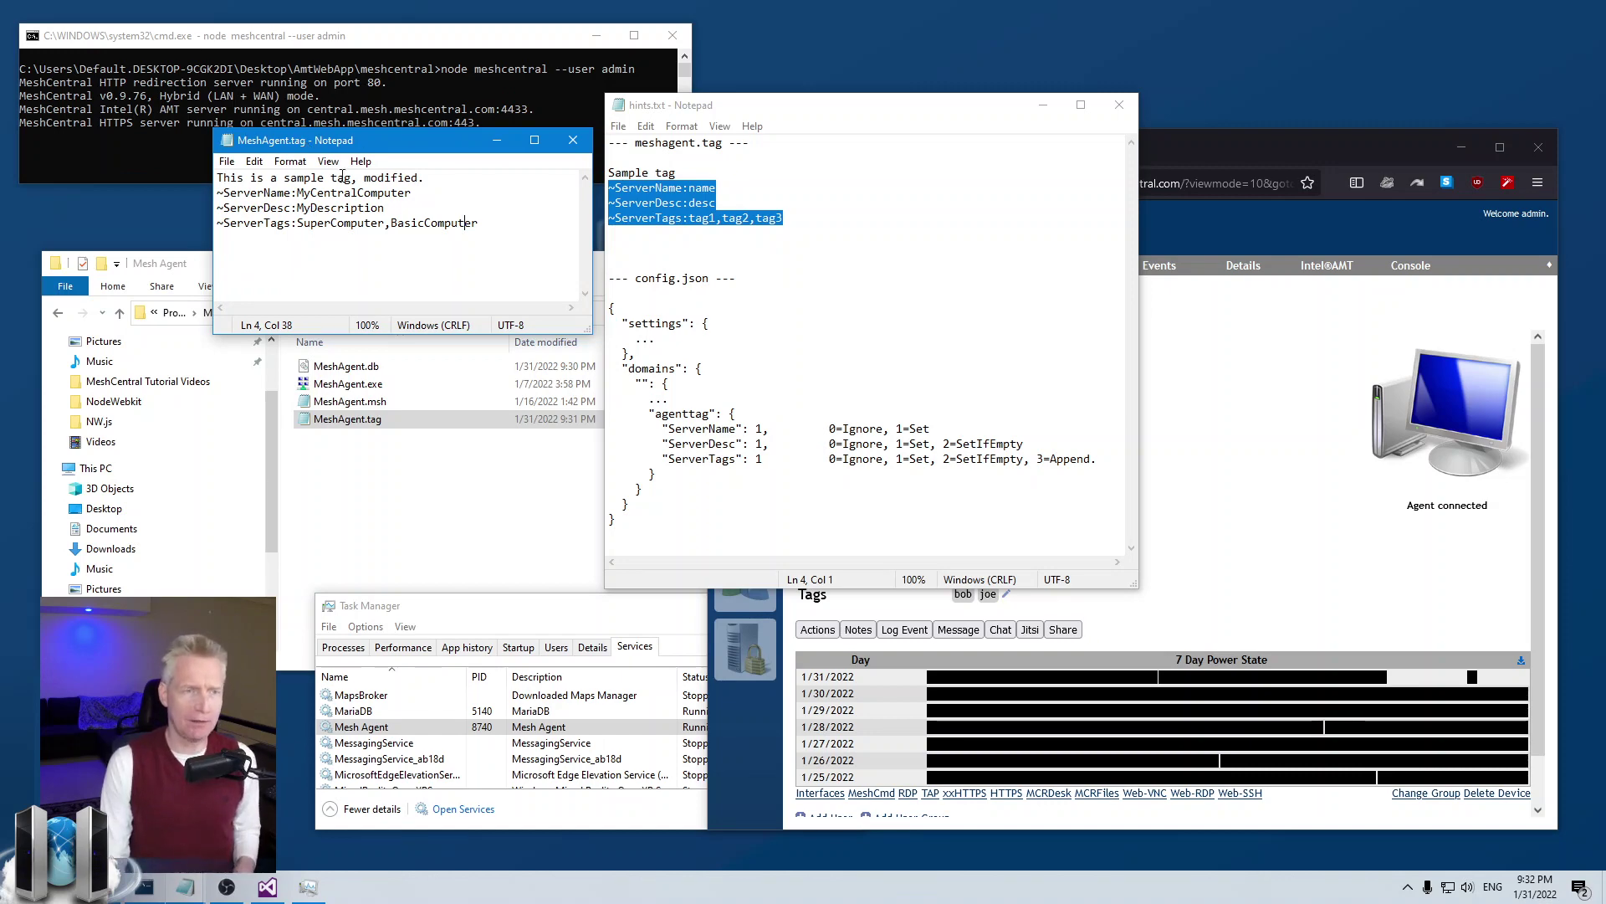
drag(1001, 113, 427, 473)
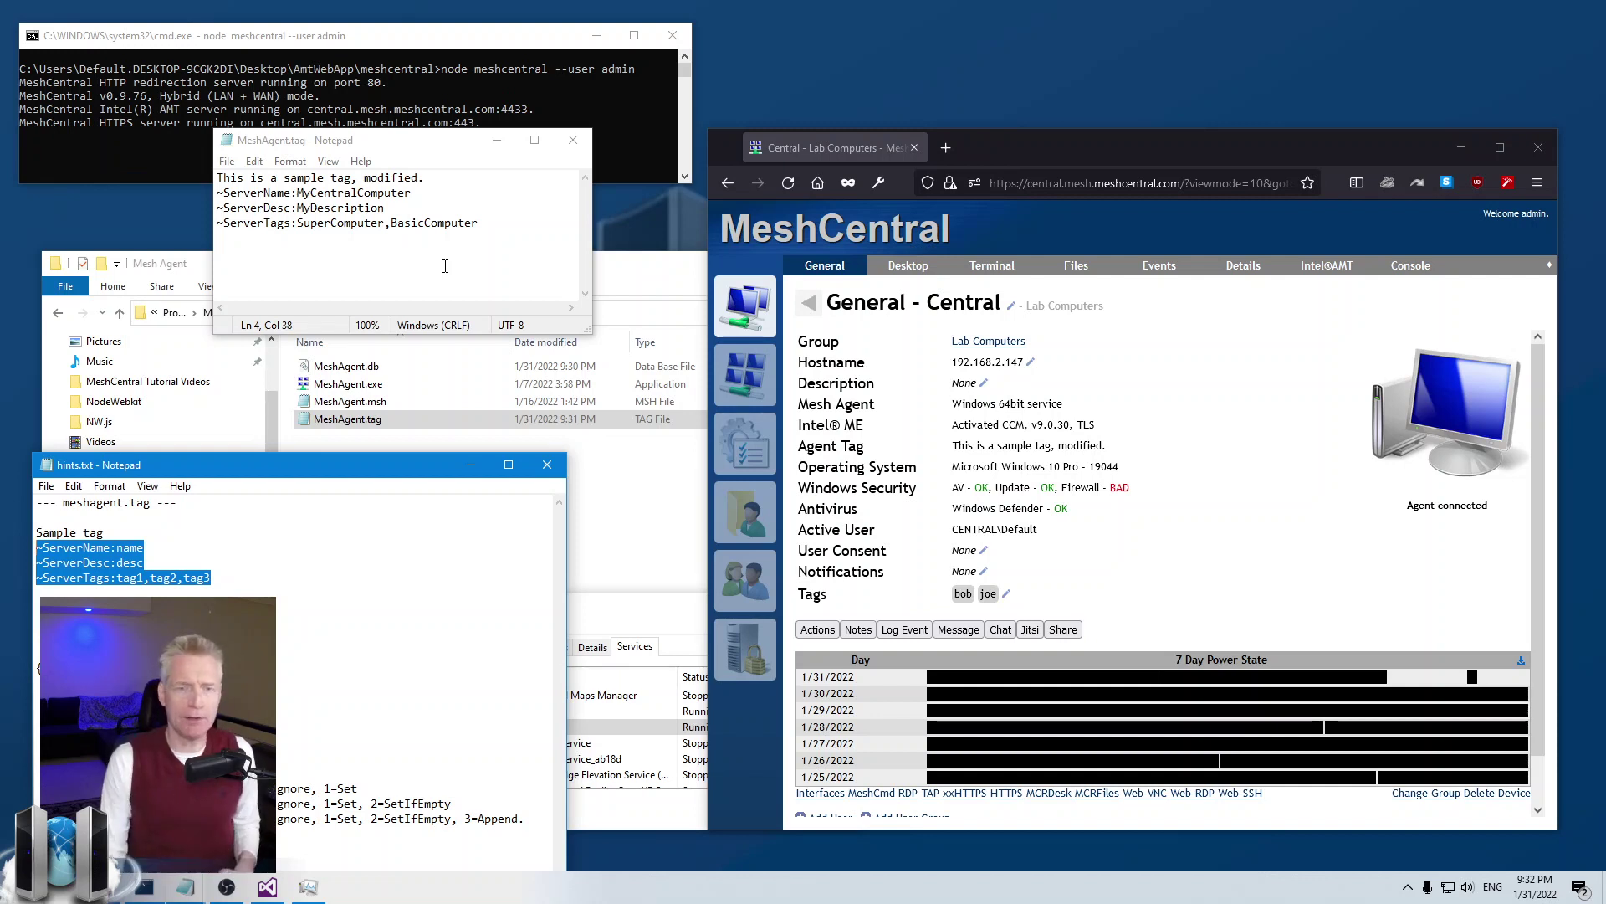
drag(480, 222, 165, 190)
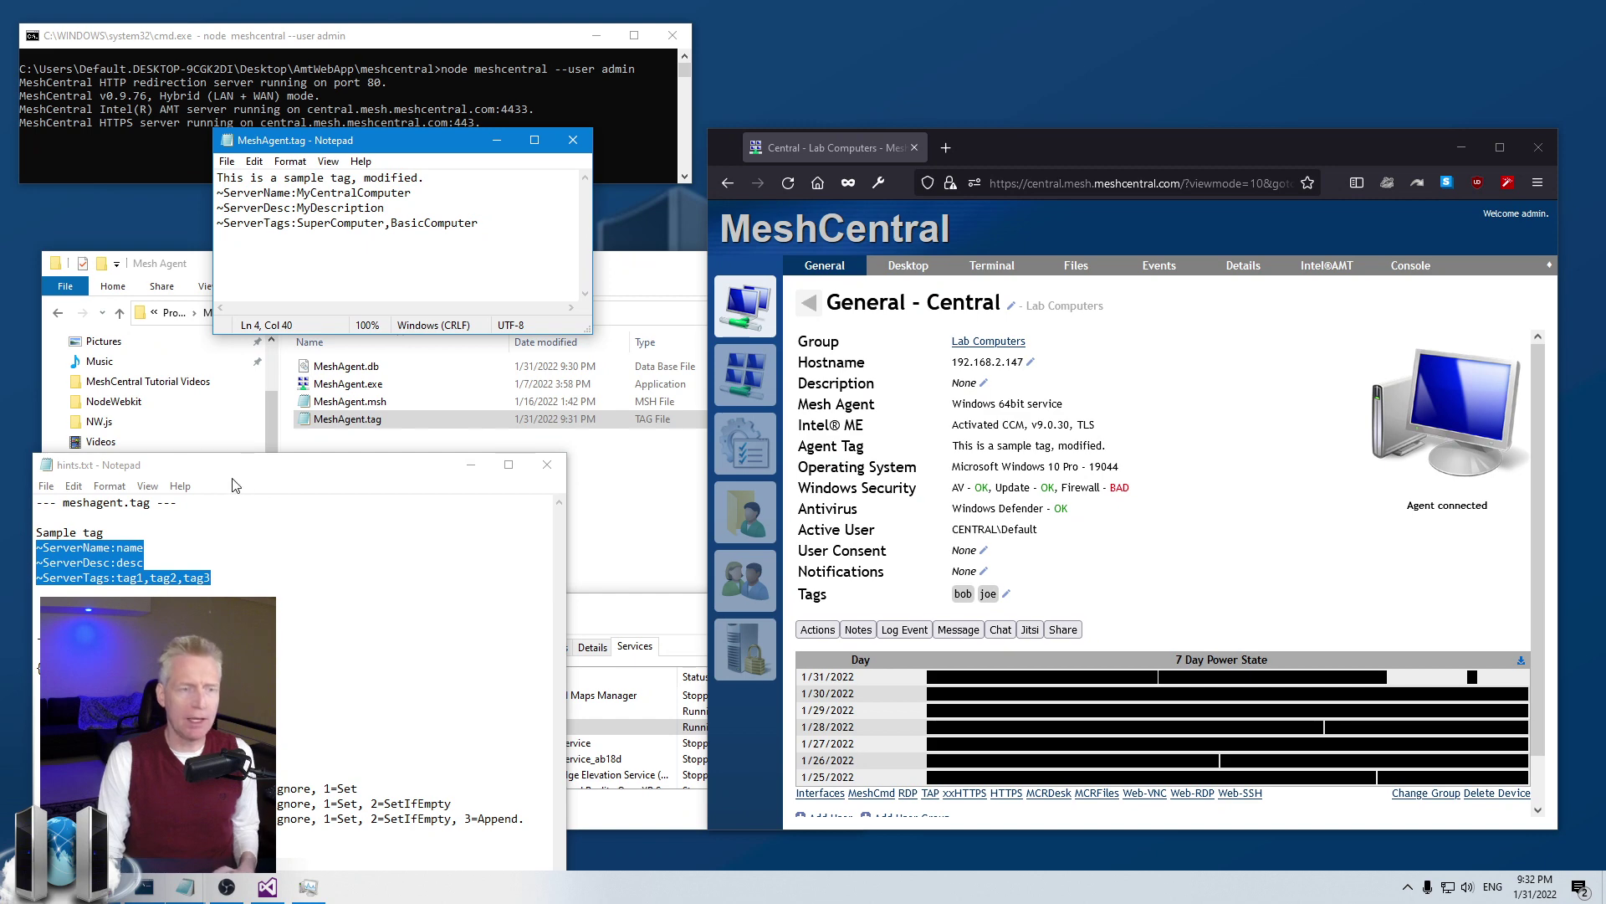
Examine the config.json sample in hints.txt, covering the agenttag section under domains and the options for ServerName, ServerDesc and ServerTags.
drag(232, 478, 735, 192)
click(558, 442)
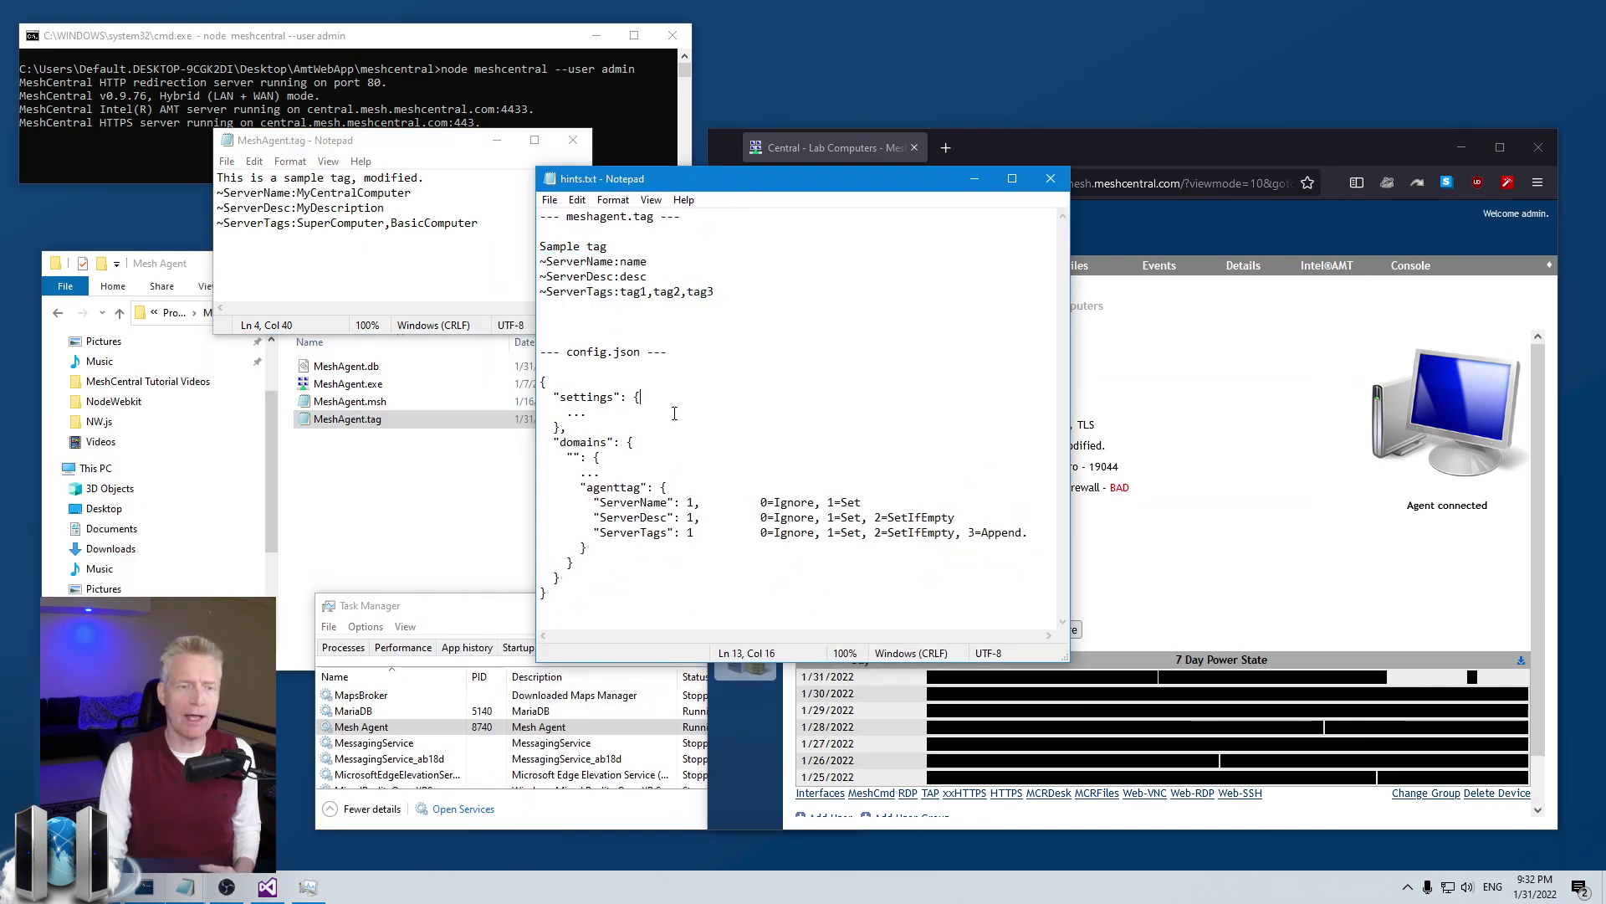
click(551, 441)
drag(552, 442, 696, 440)
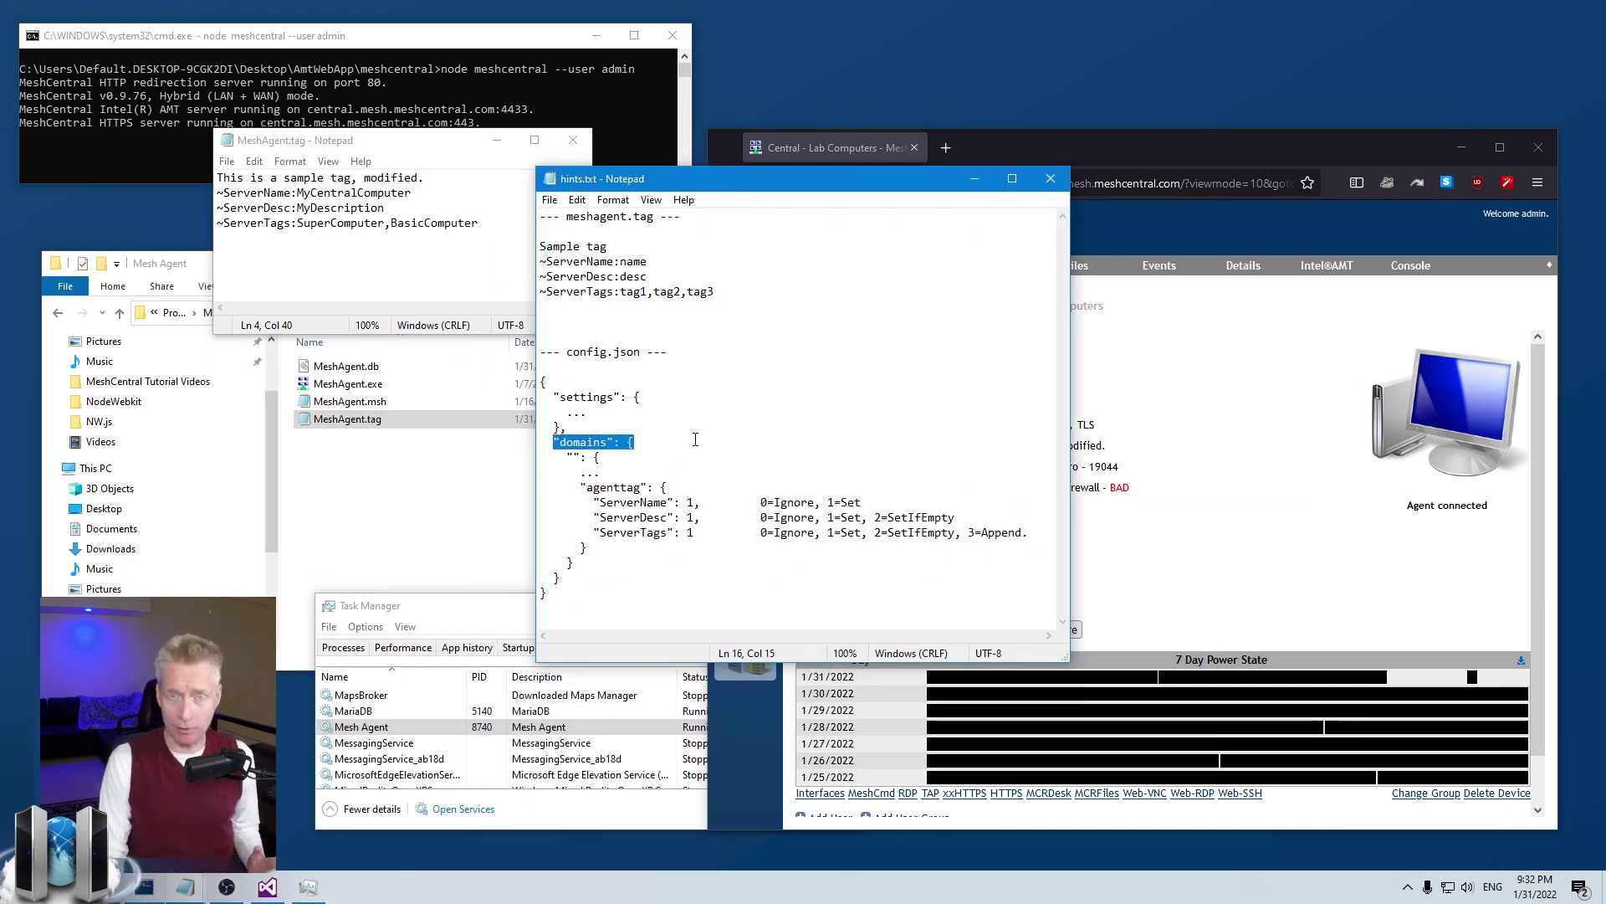
drag(580, 486, 697, 485)
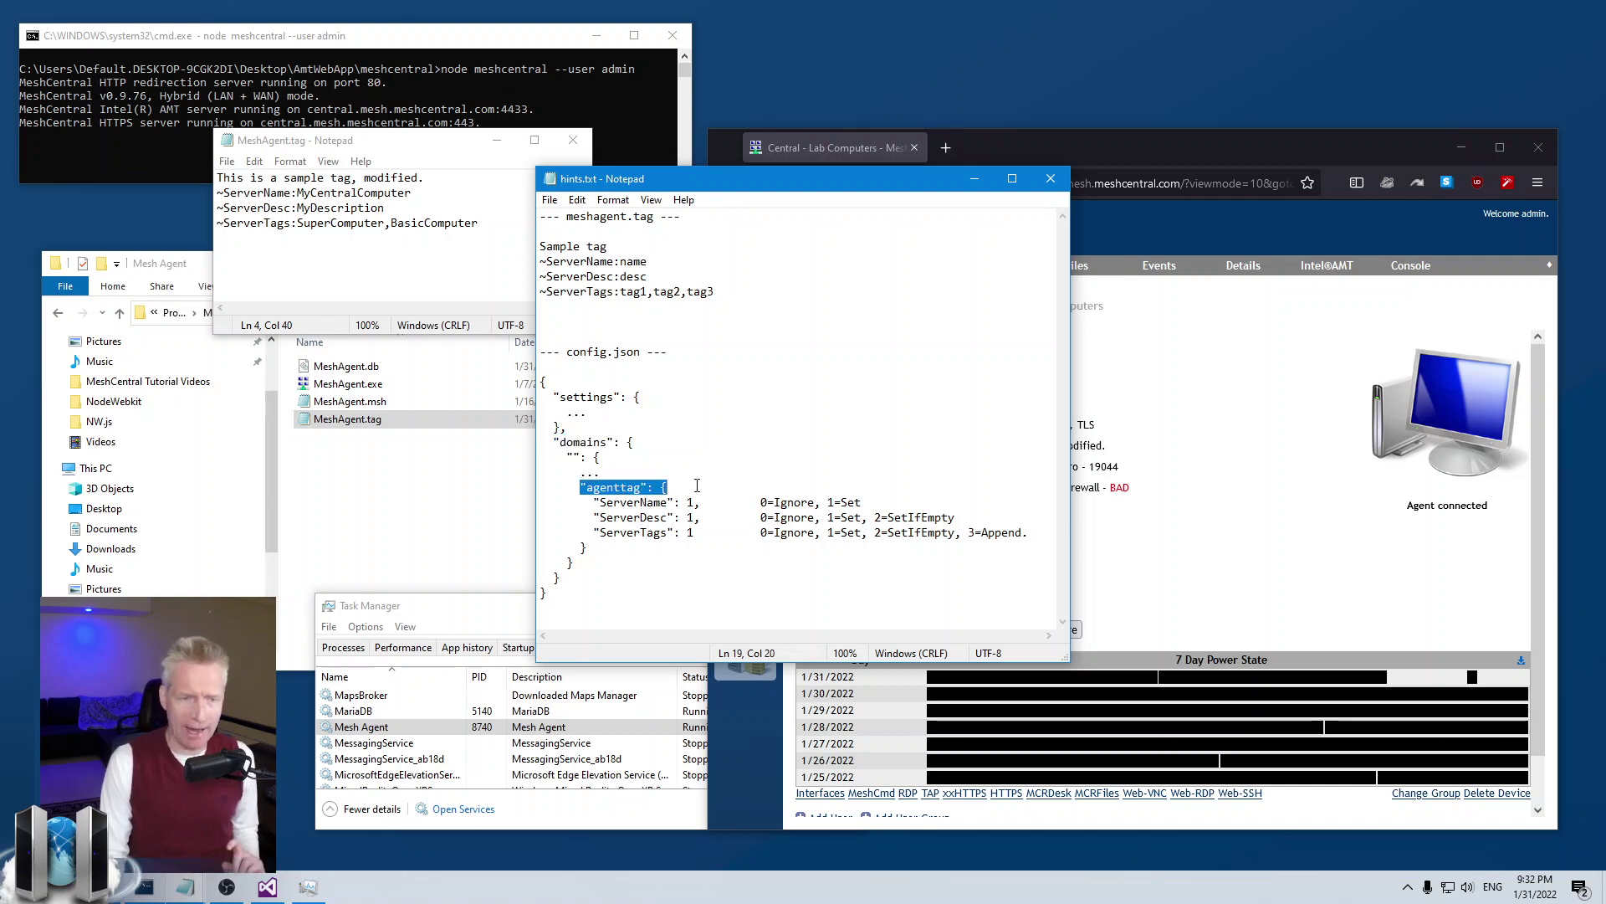
drag(594, 502, 697, 532)
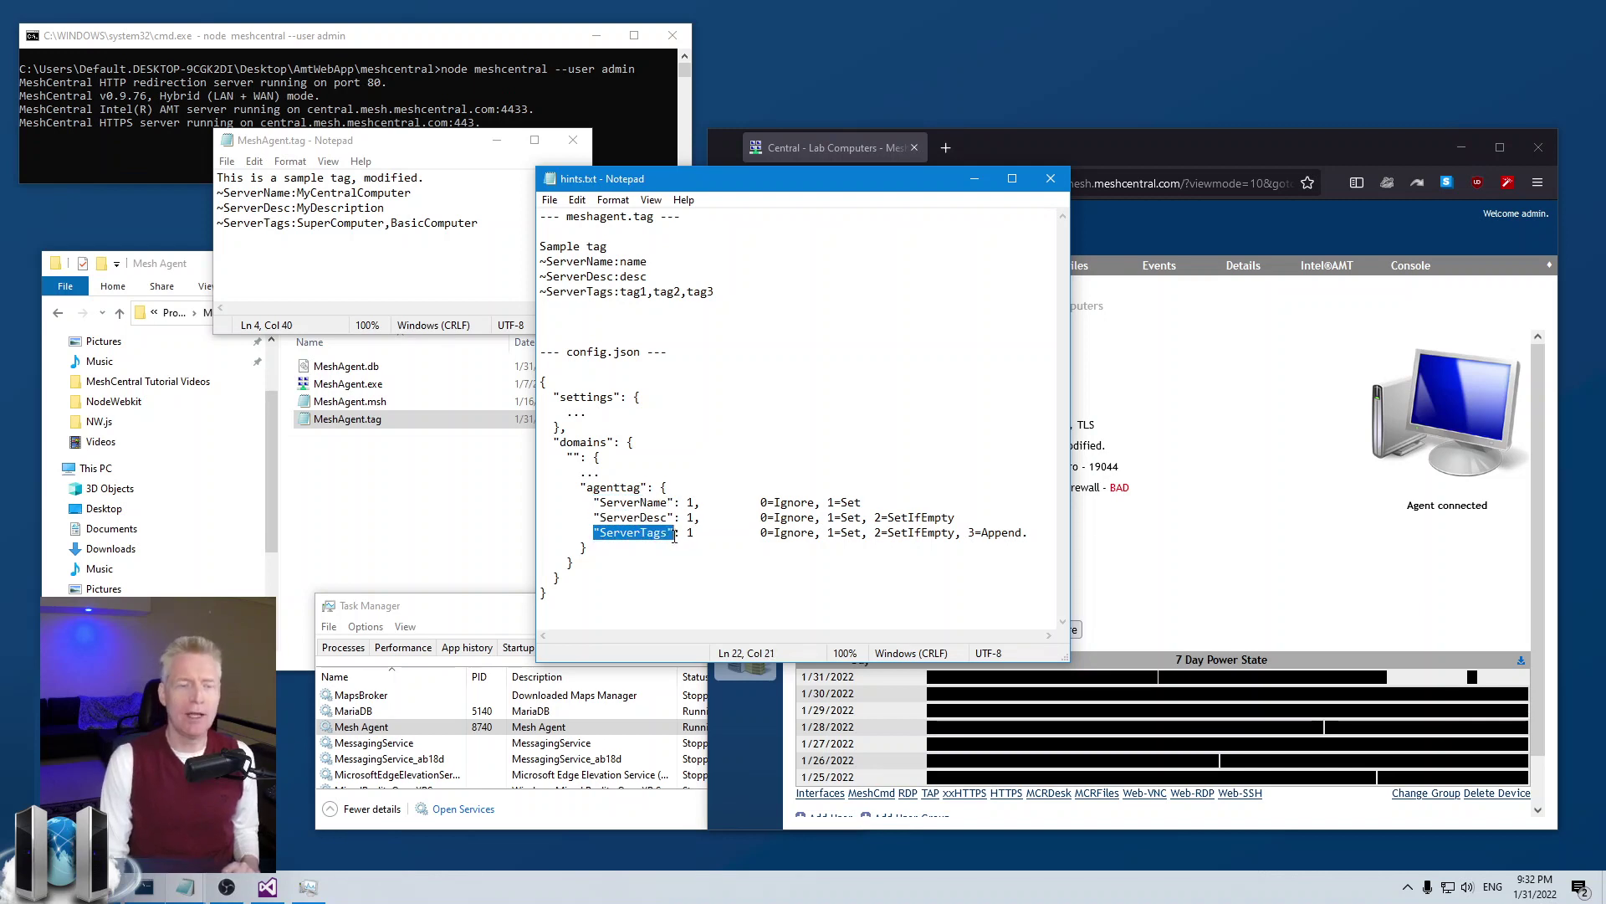
click(674, 548)
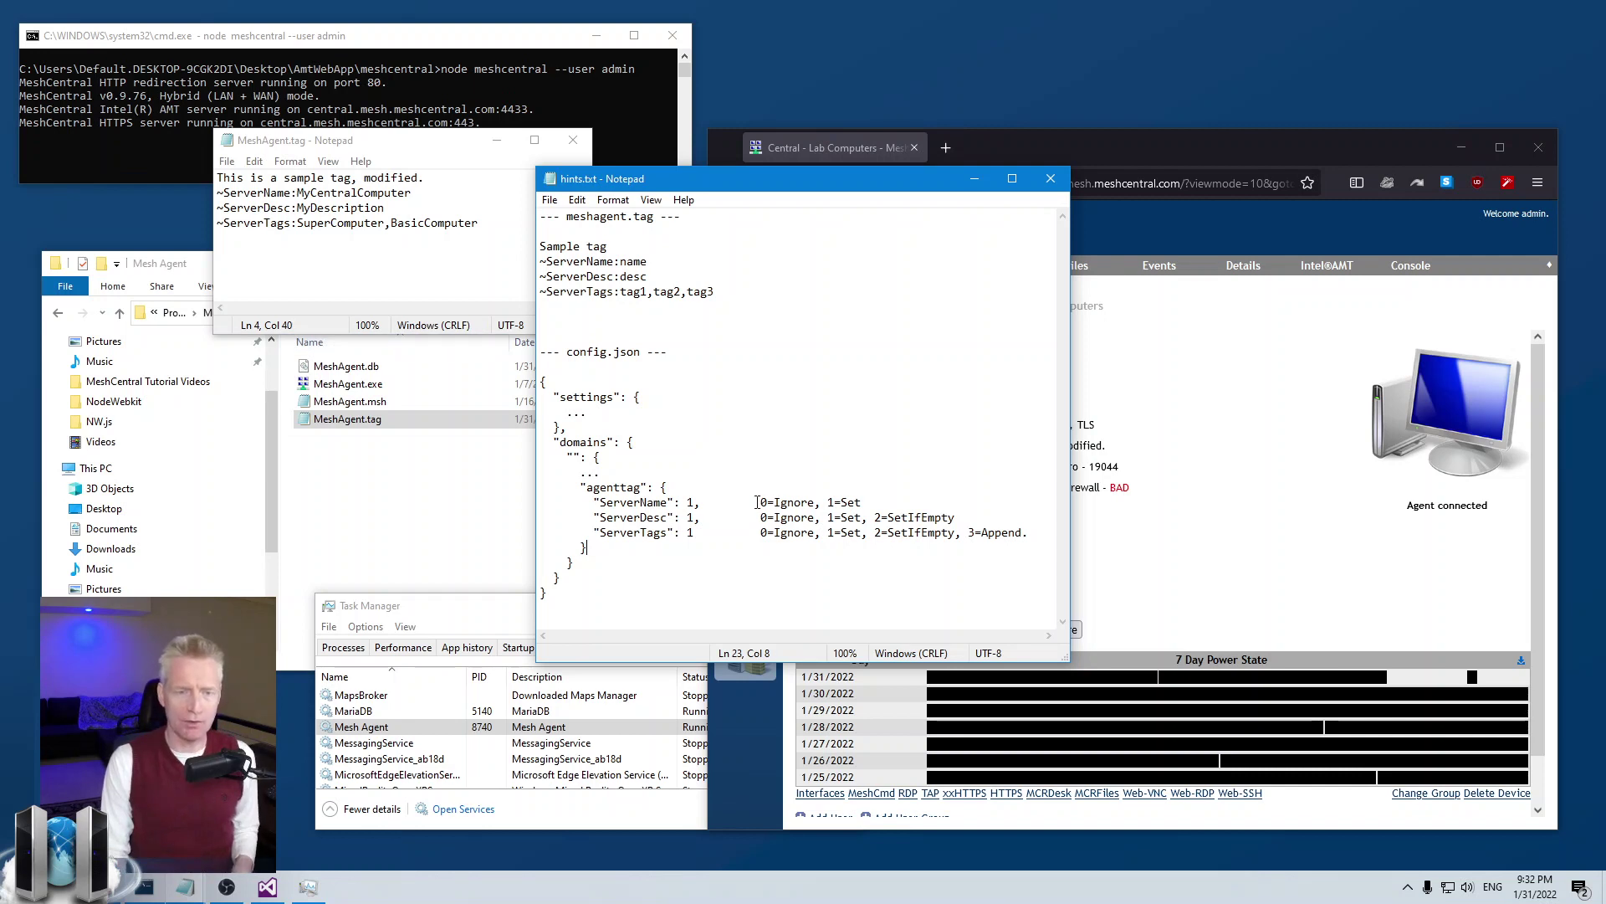
drag(756, 502, 1035, 533)
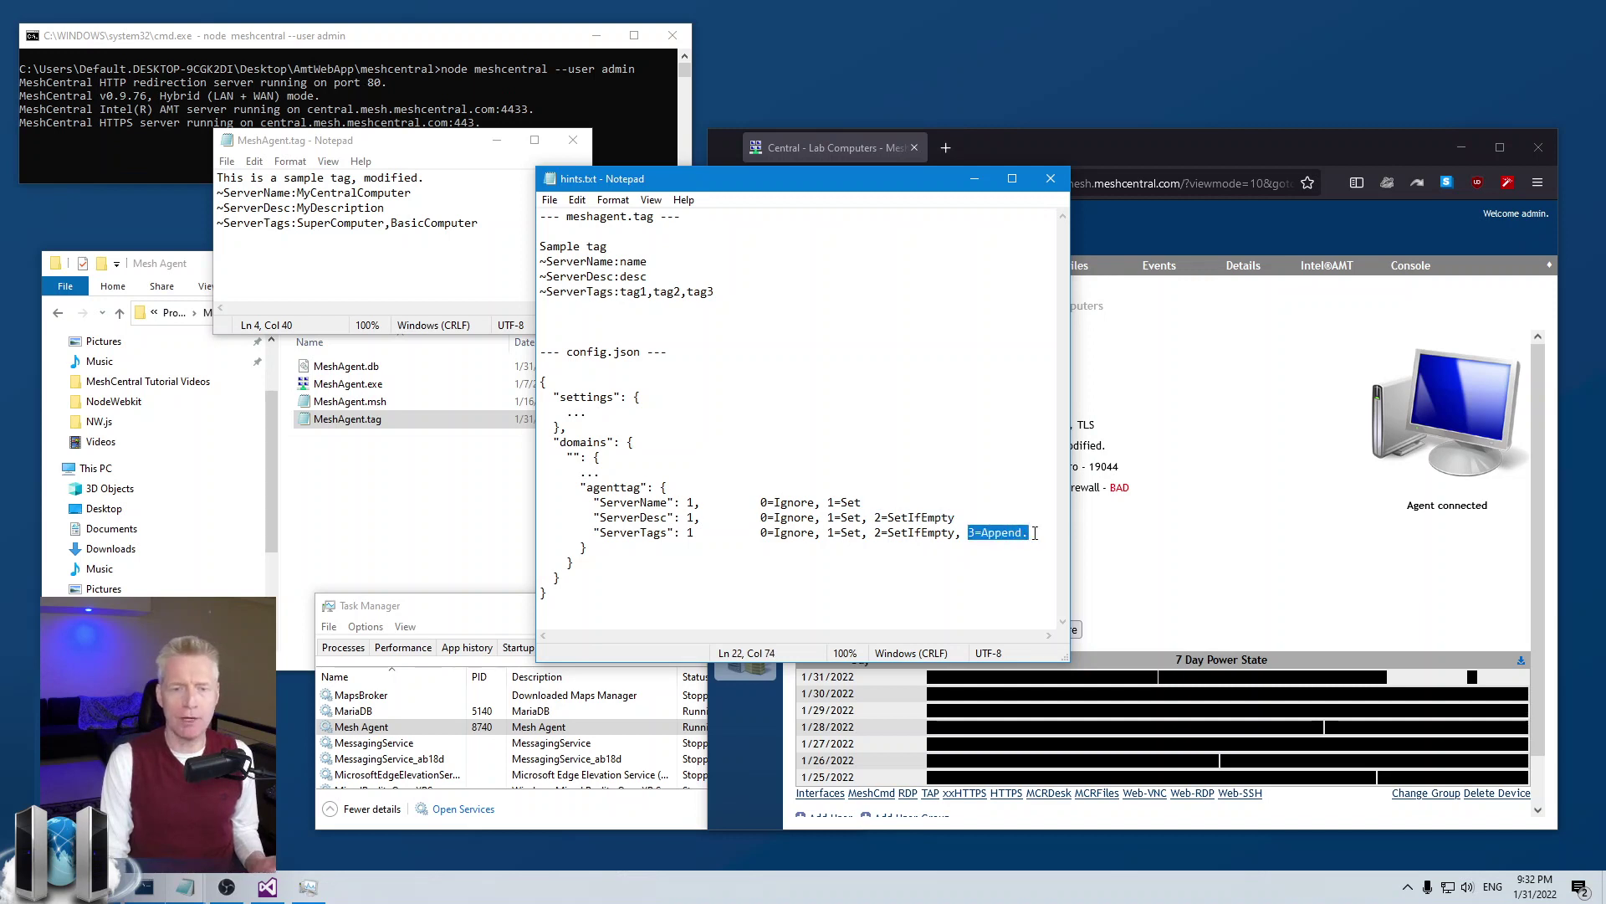
click(1033, 533)
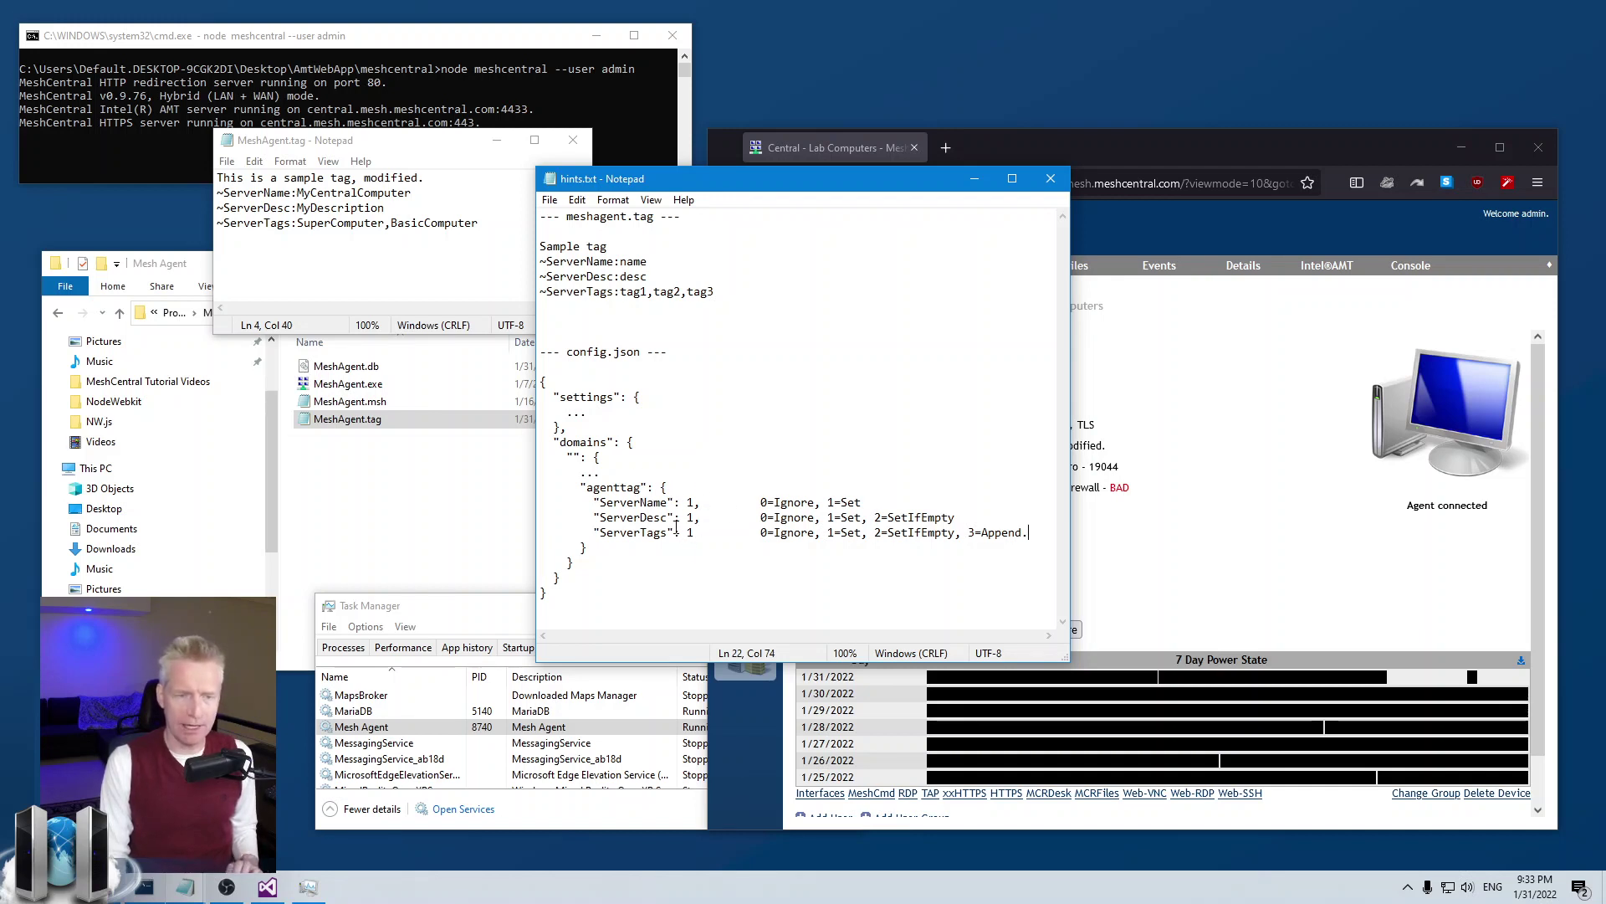
click(778, 481)
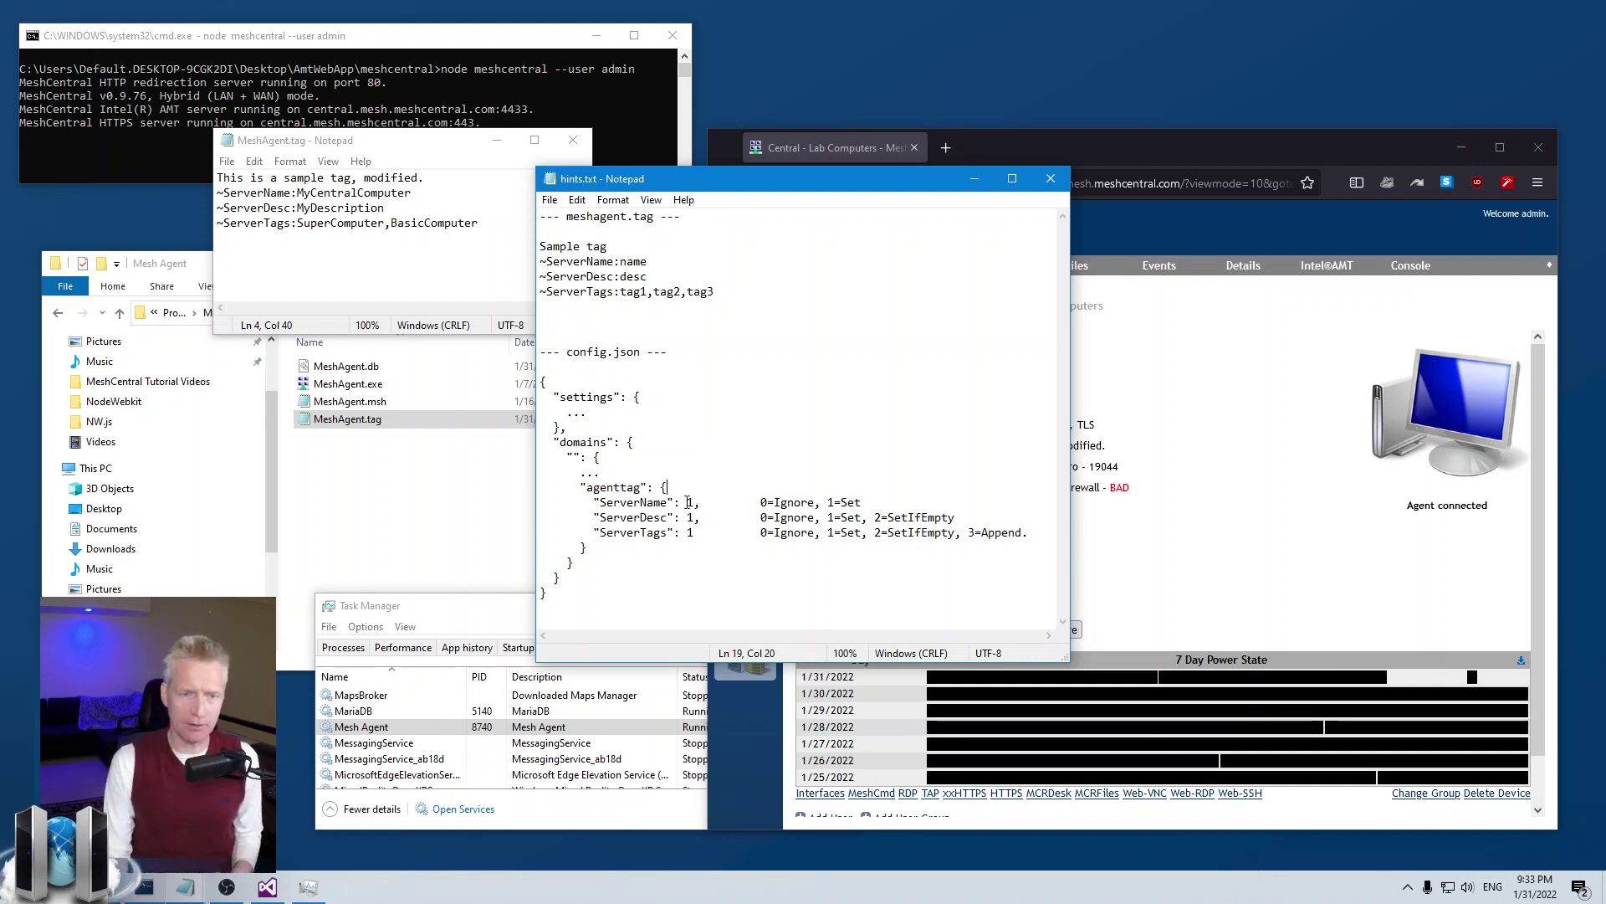
click(286, 187)
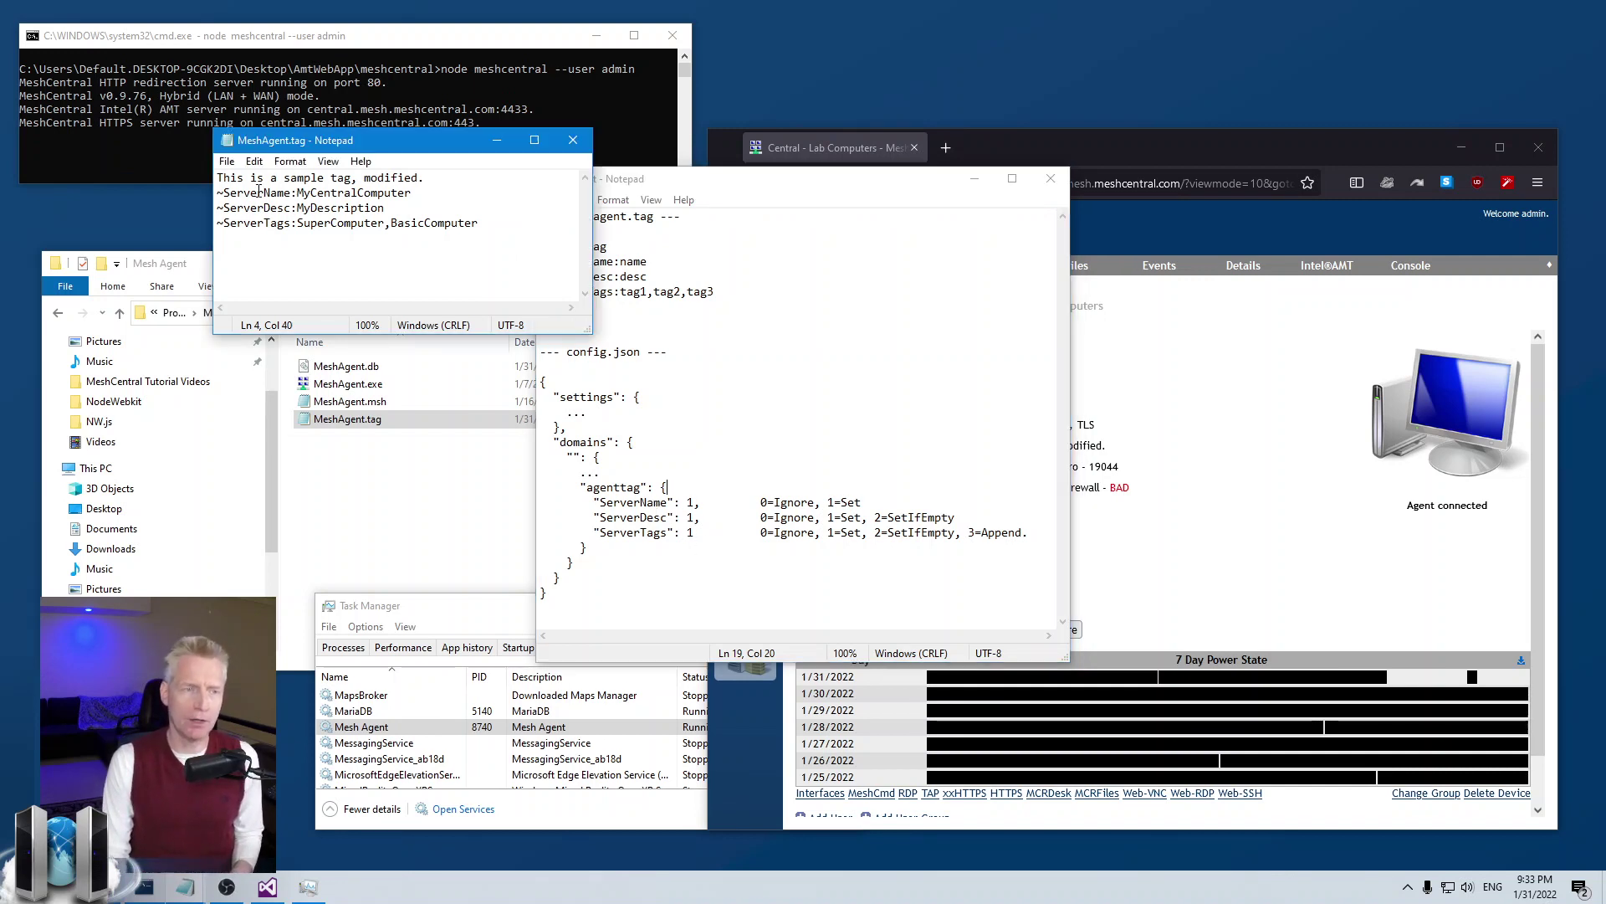
drag(217, 192, 478, 222)
click(891, 335)
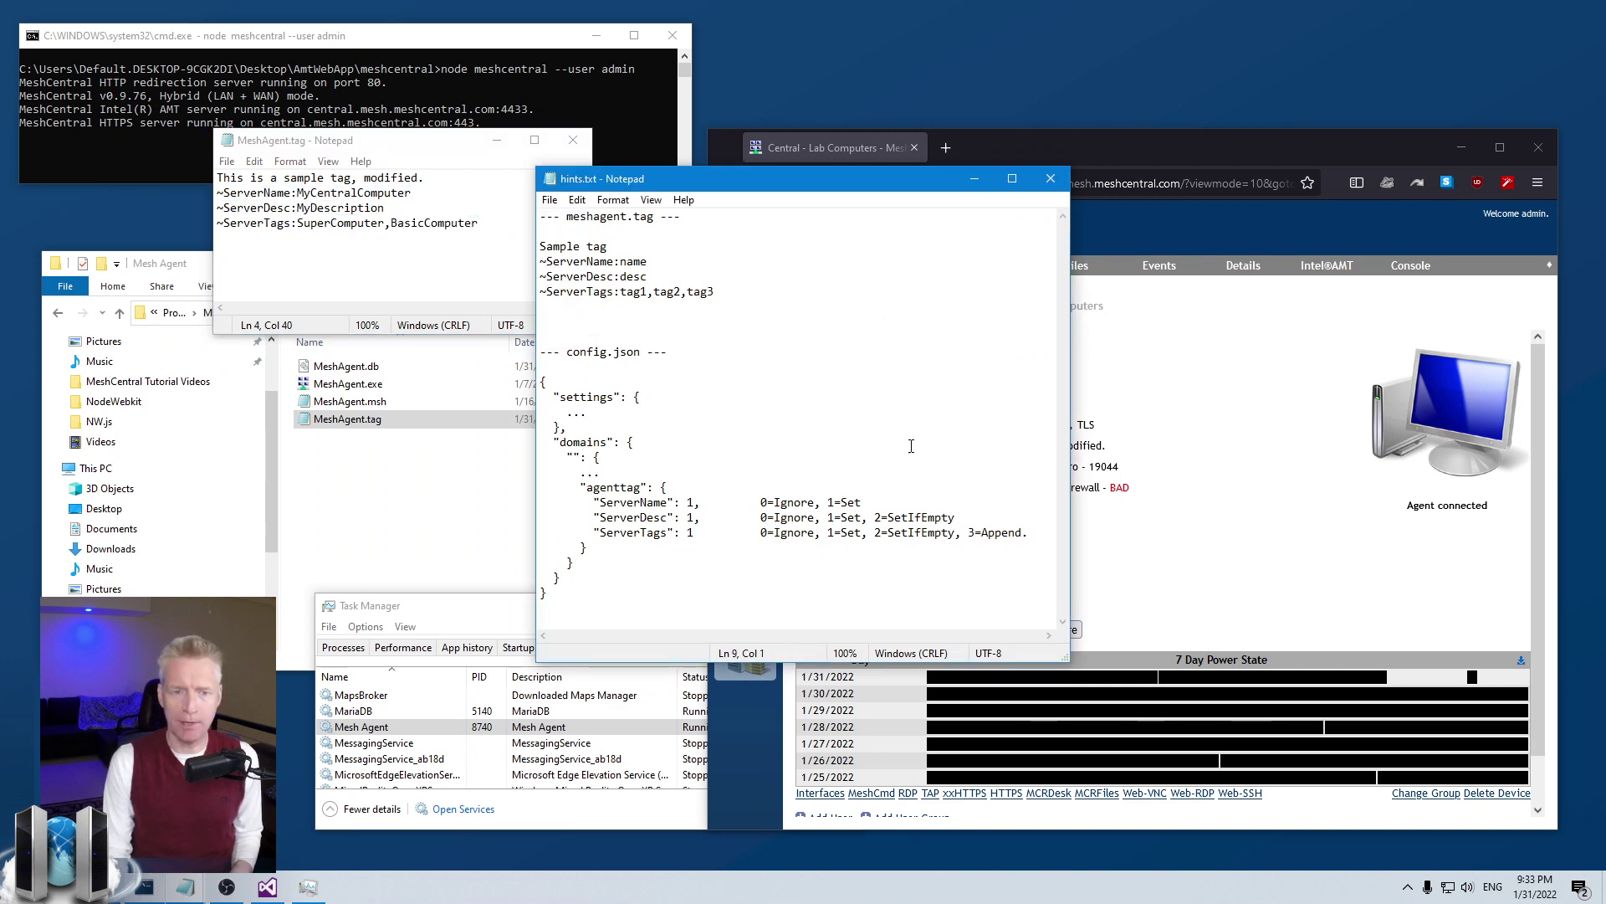
Put hints.txt out of the way and restart the Mesh Agent service from Task Manager.
click(975, 178)
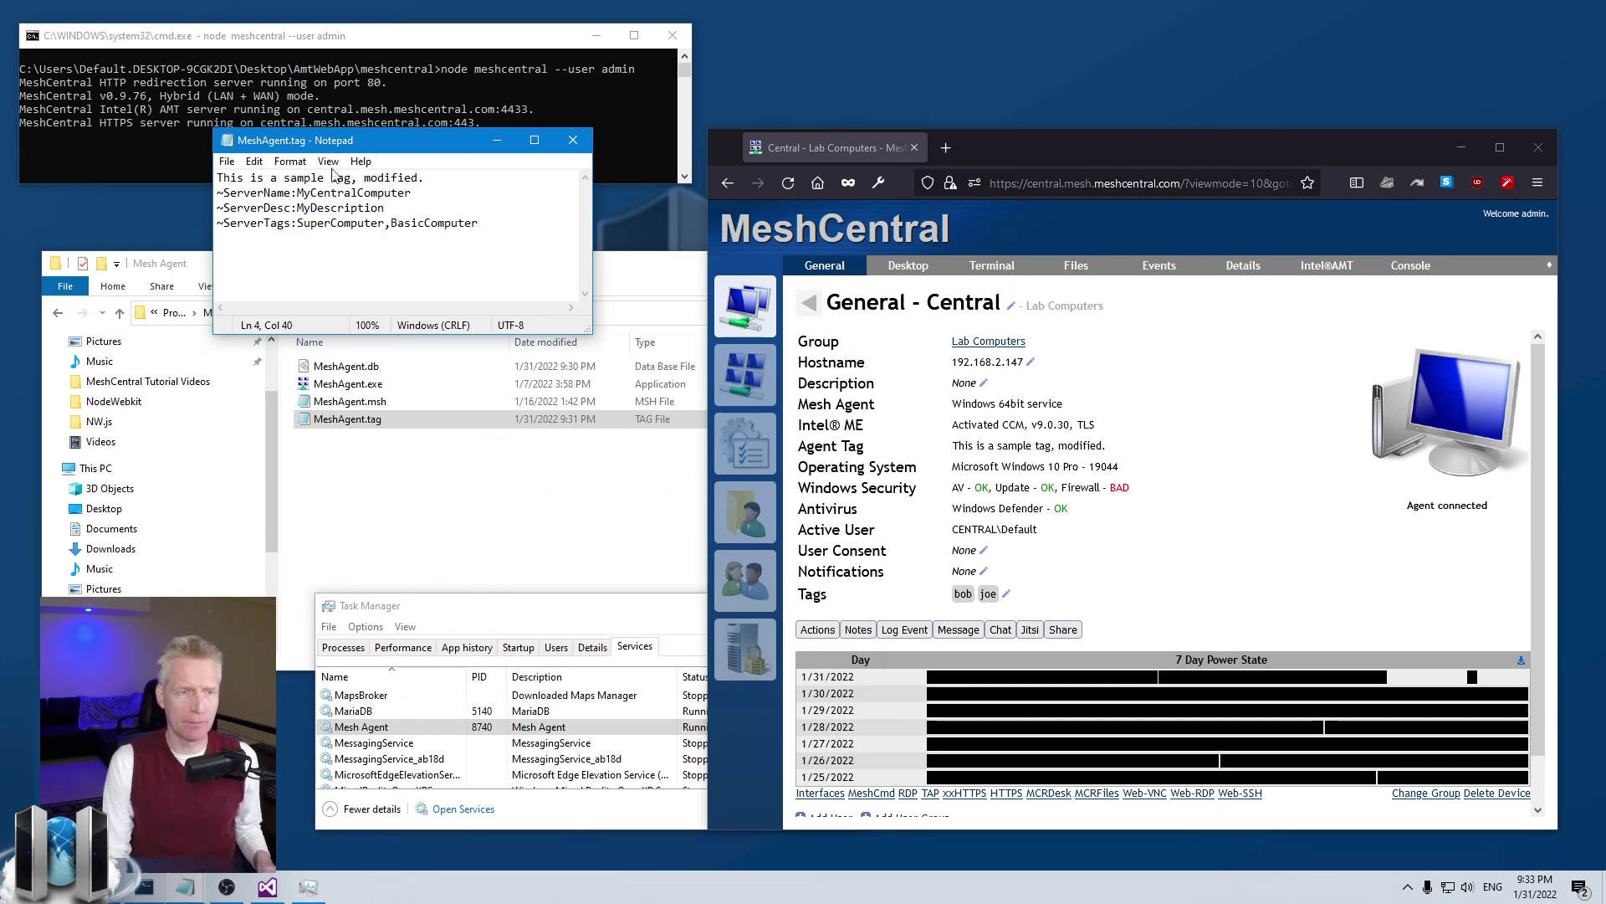
drag(369, 149, 371, 127)
right_click(572, 725)
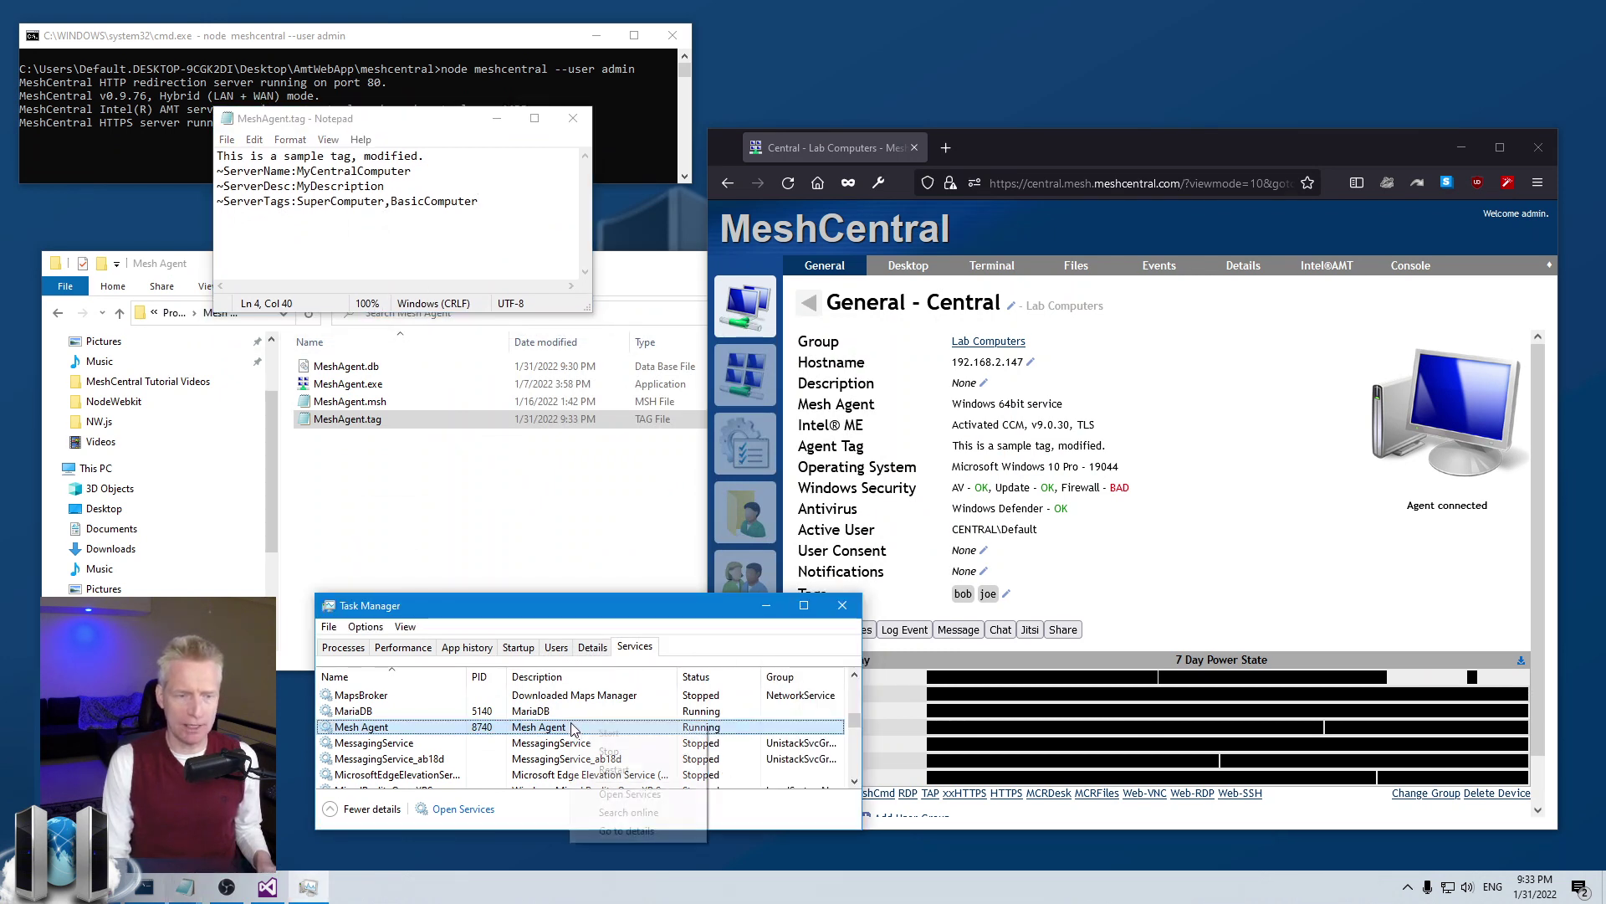
click(604, 751)
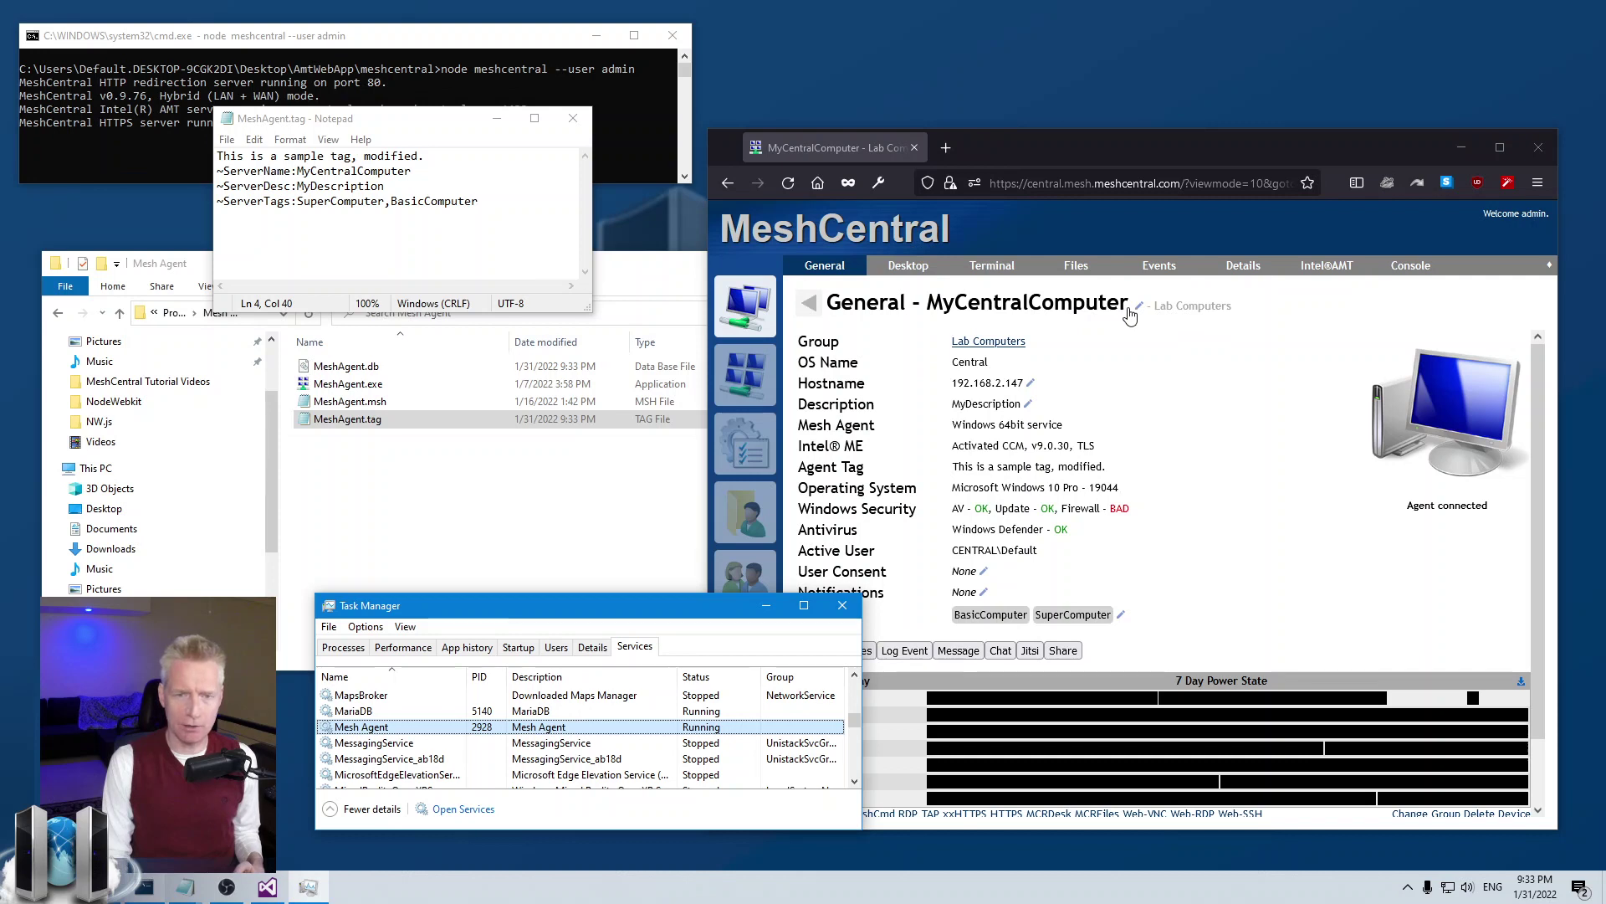
Check the device's details and agent tag on its General page in MeshCentral, and return to the My Devices list.
click(941, 620)
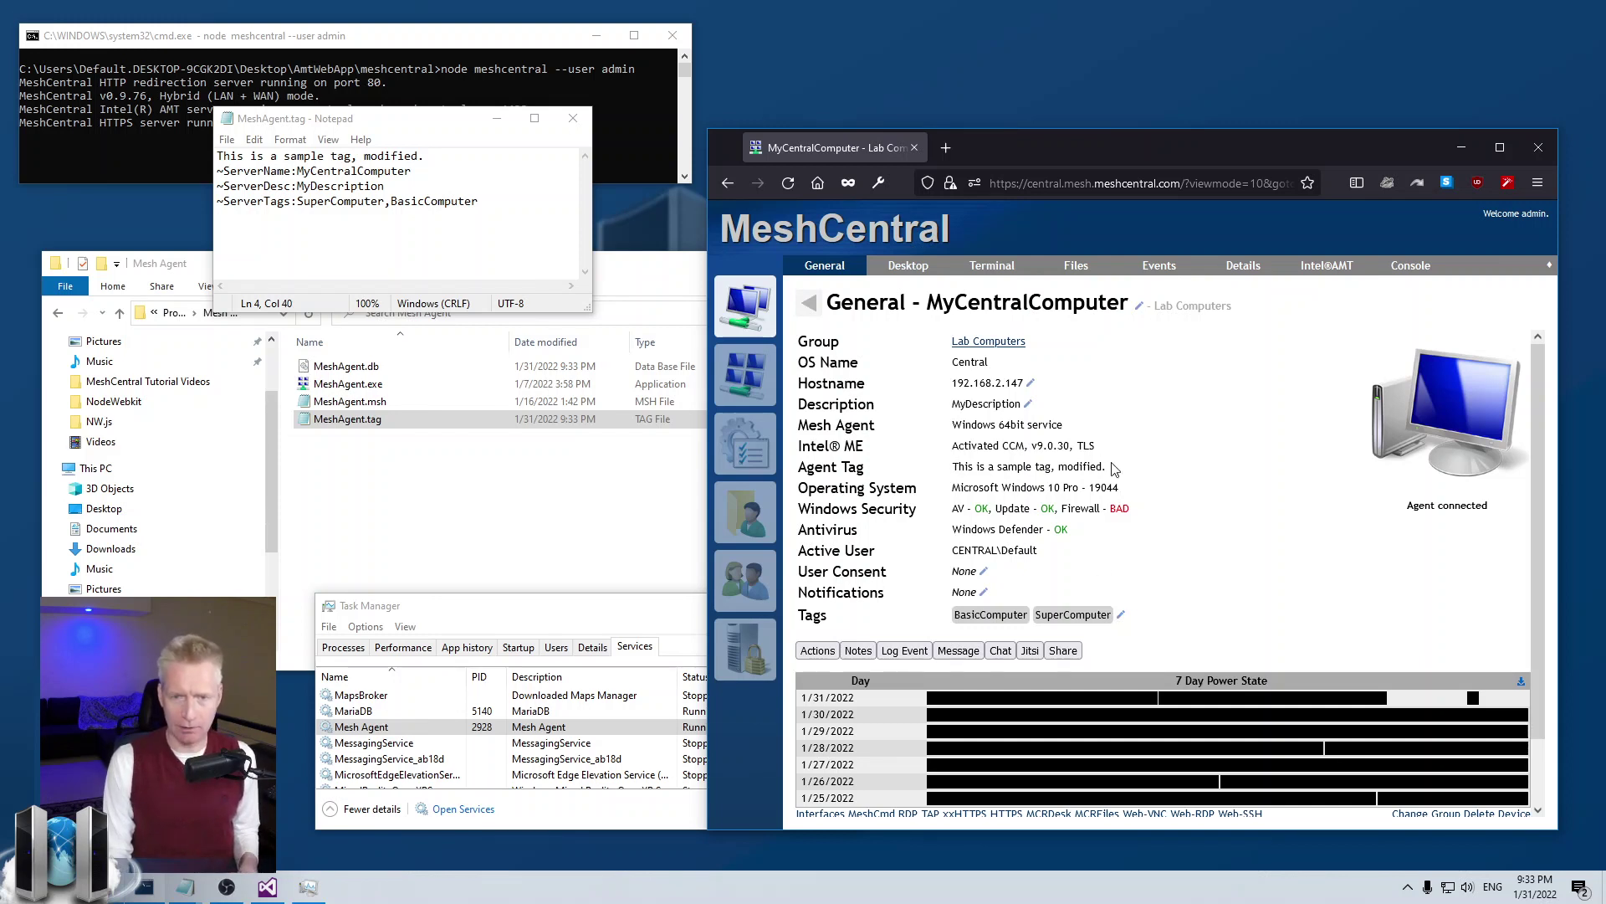
drag(1115, 468, 954, 469)
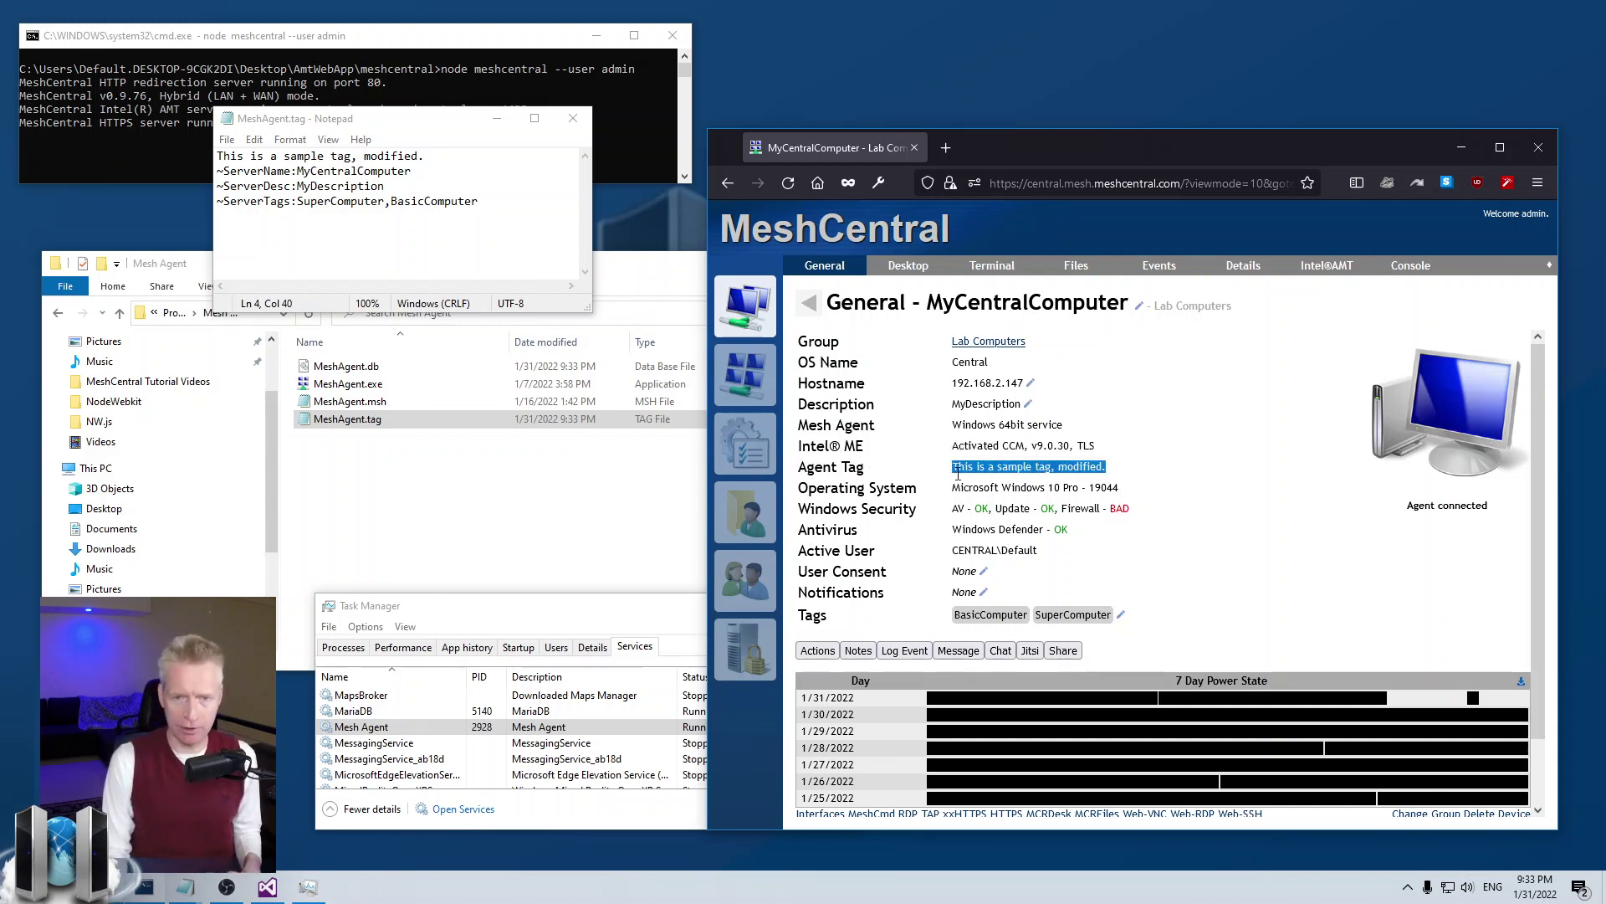
click(1168, 462)
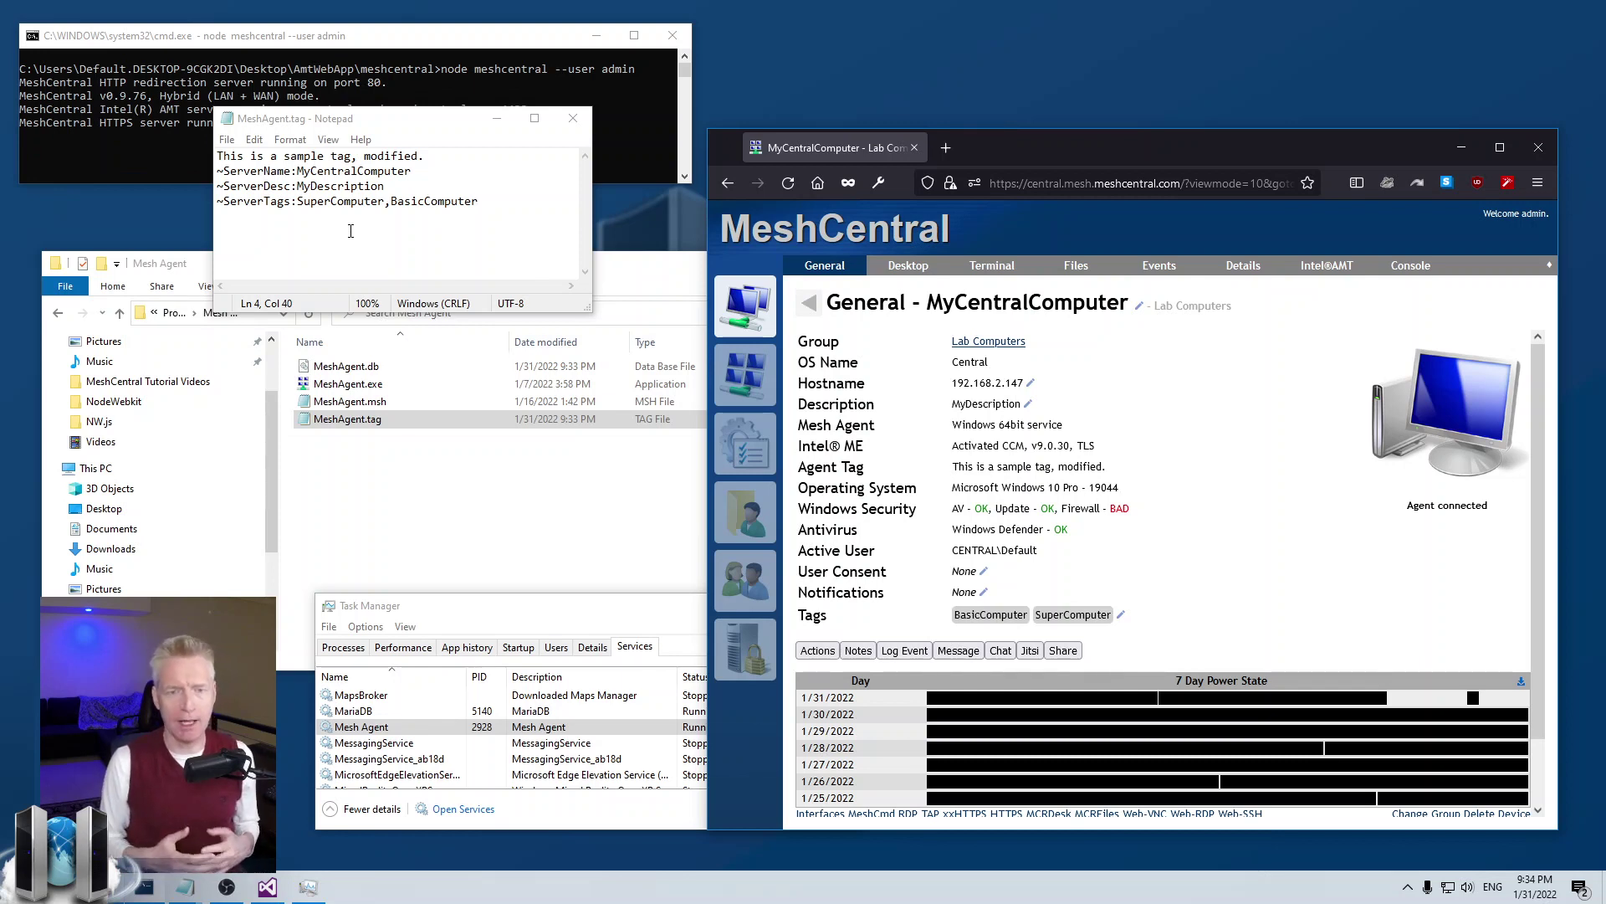
click(745, 306)
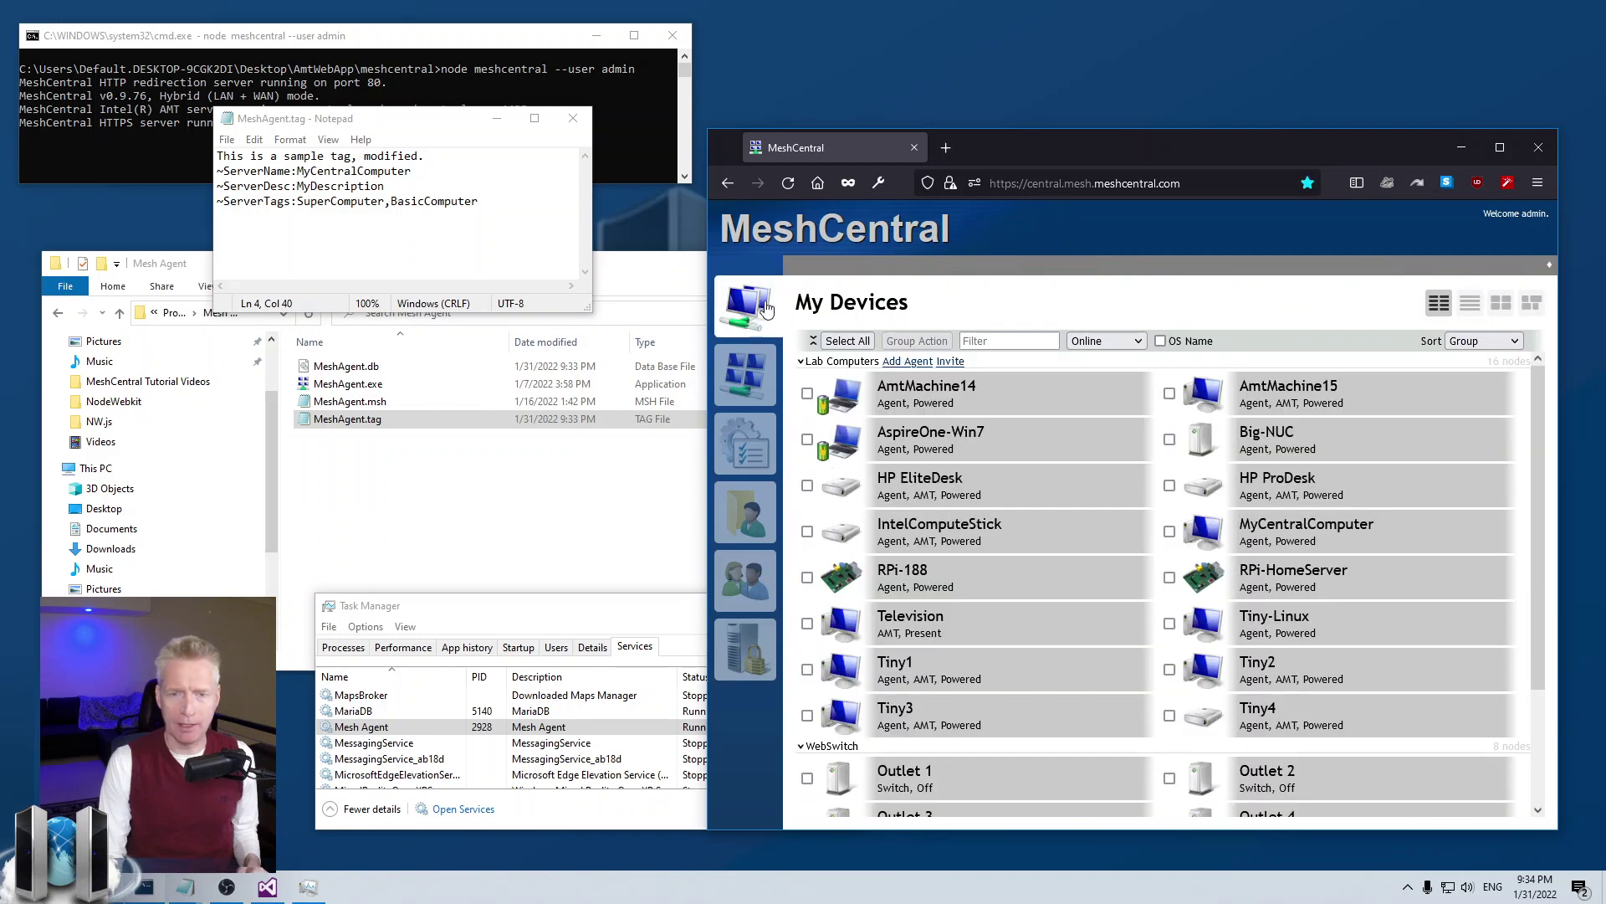